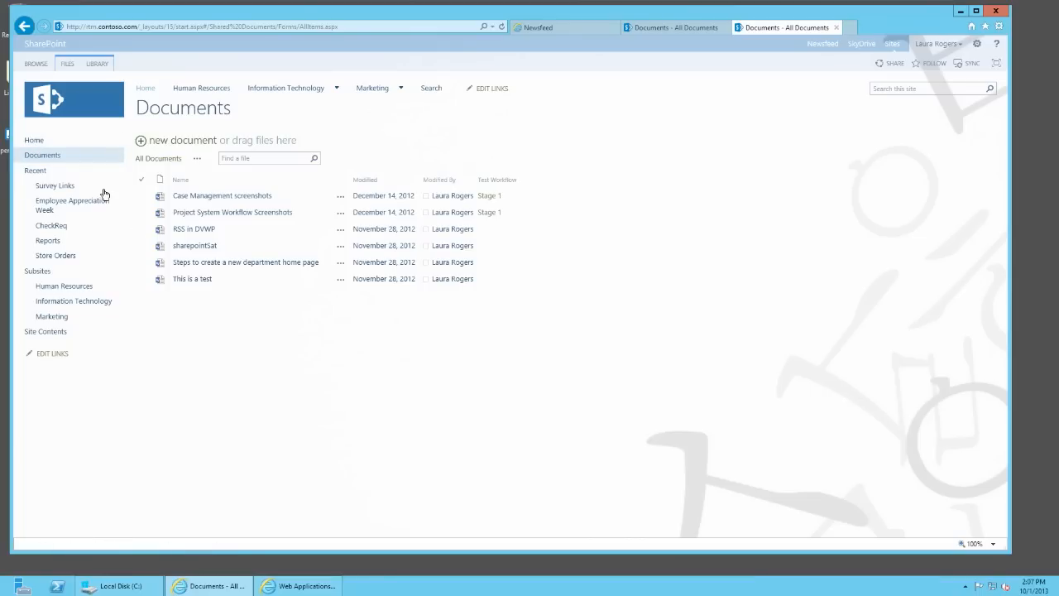
# Go to the IT Team Collaboration site under Information Technology and open its IT Team Documents library
pyautogui.click(42, 156)
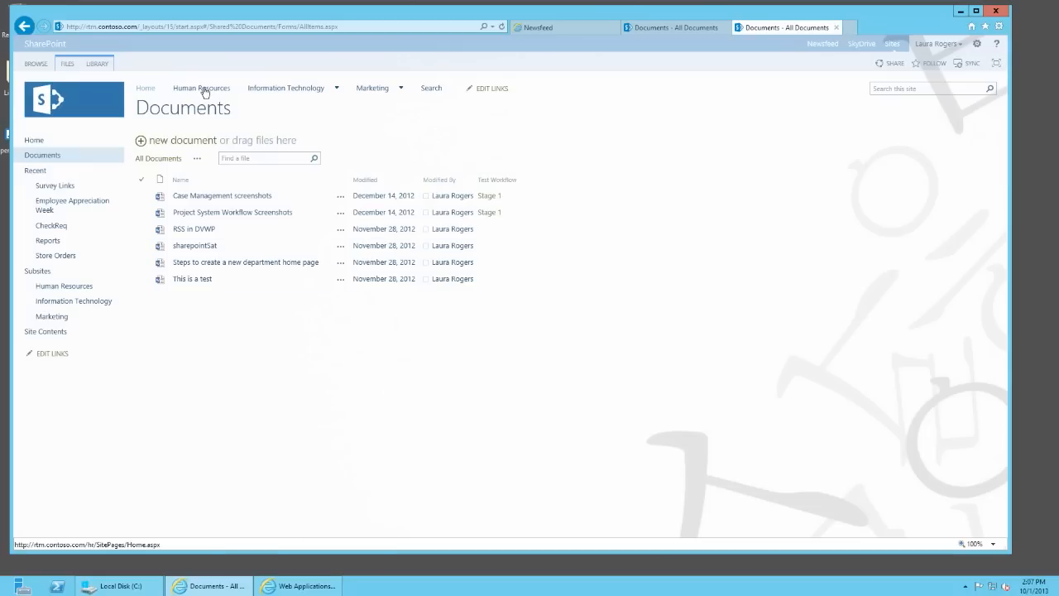
pyautogui.moveTo(273, 89)
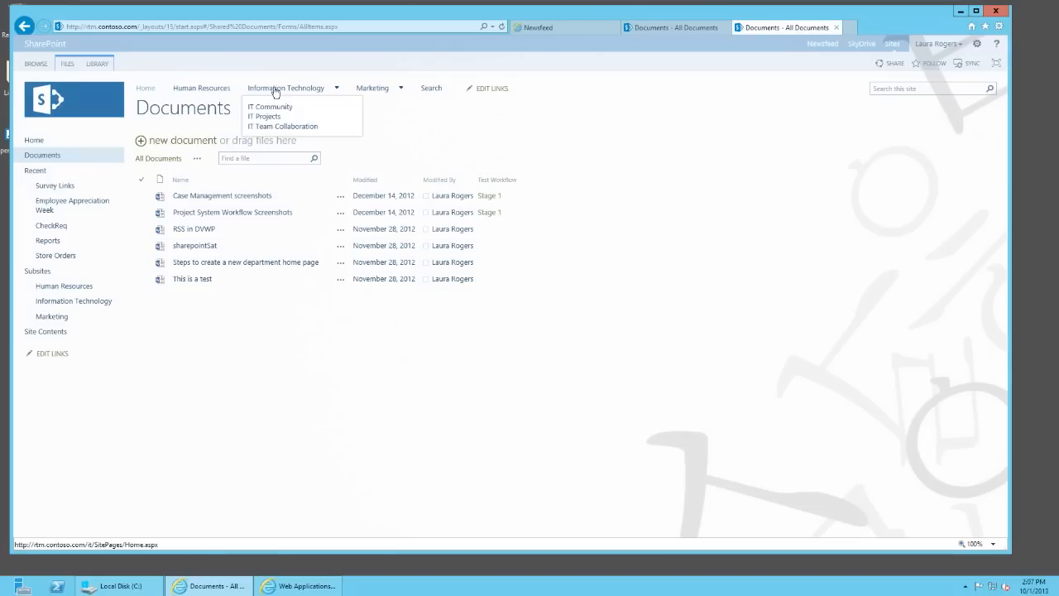
pyautogui.click(278, 129)
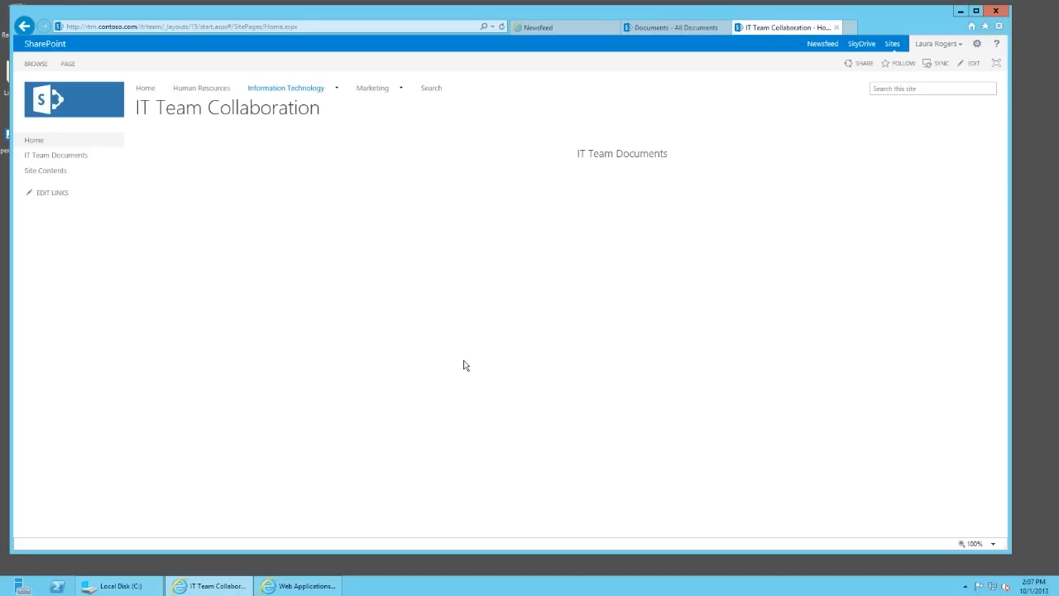
pyautogui.click(654, 265)
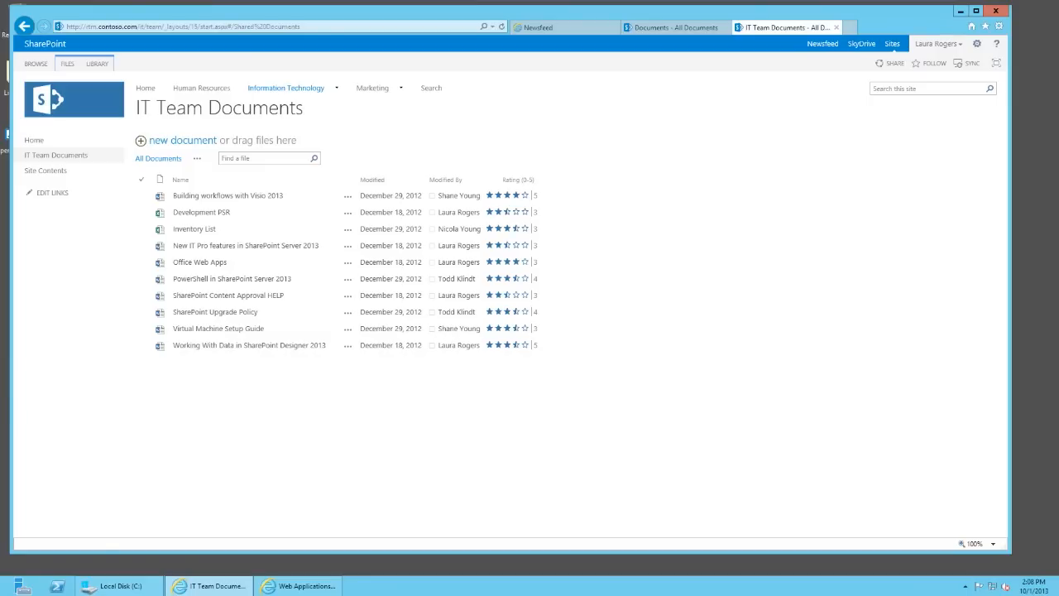
# Shift the browser window slightly and begin adding a new document to the IT Team Documents library
pyautogui.moveTo(293, 19); pyautogui.dragTo(311, 23)
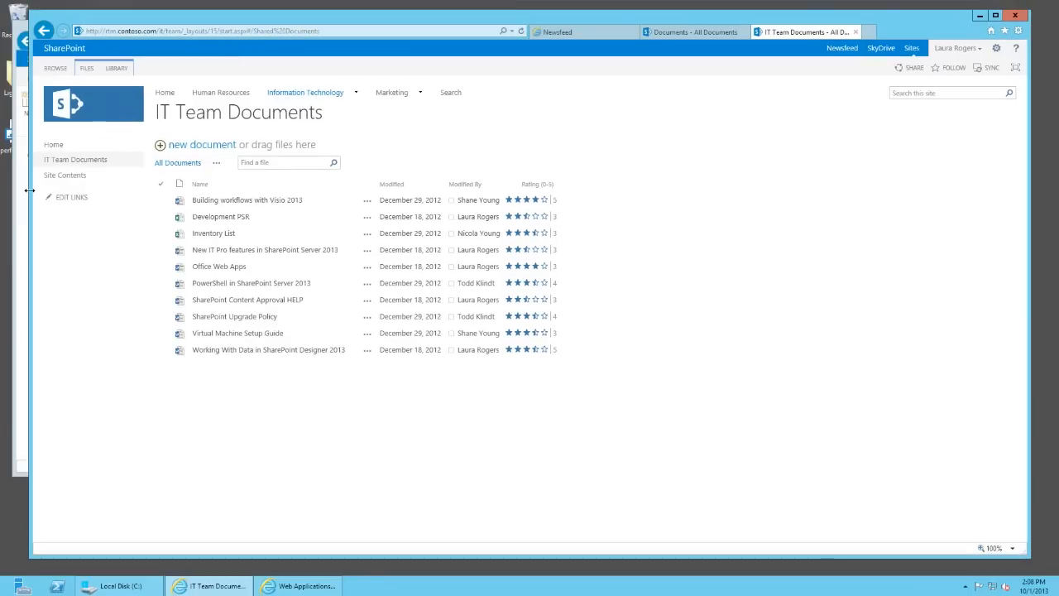
pyautogui.click(196, 145)
pyautogui.click(612, 266)
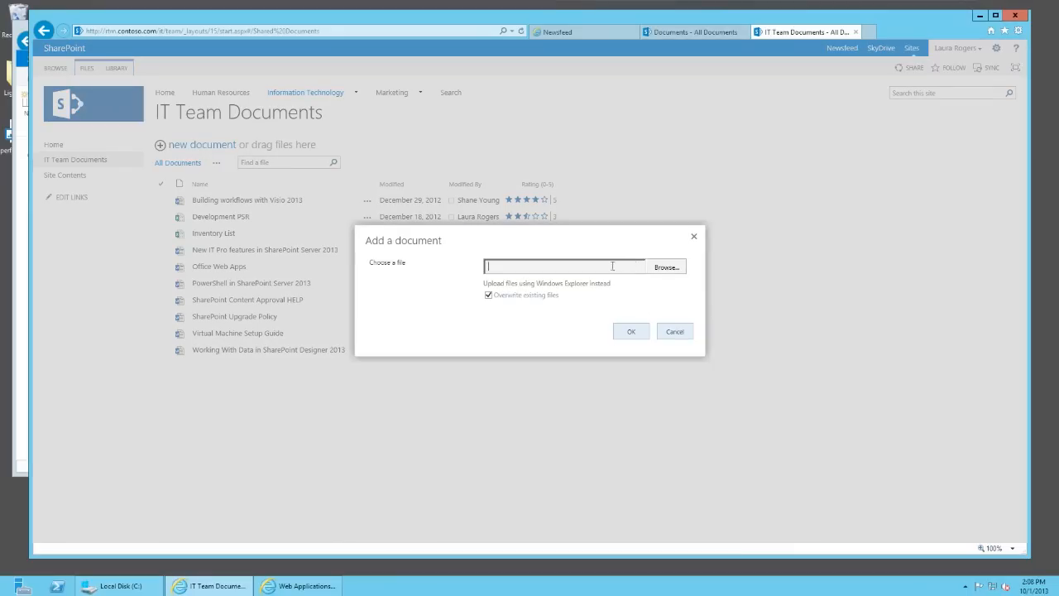
pyautogui.click(667, 268)
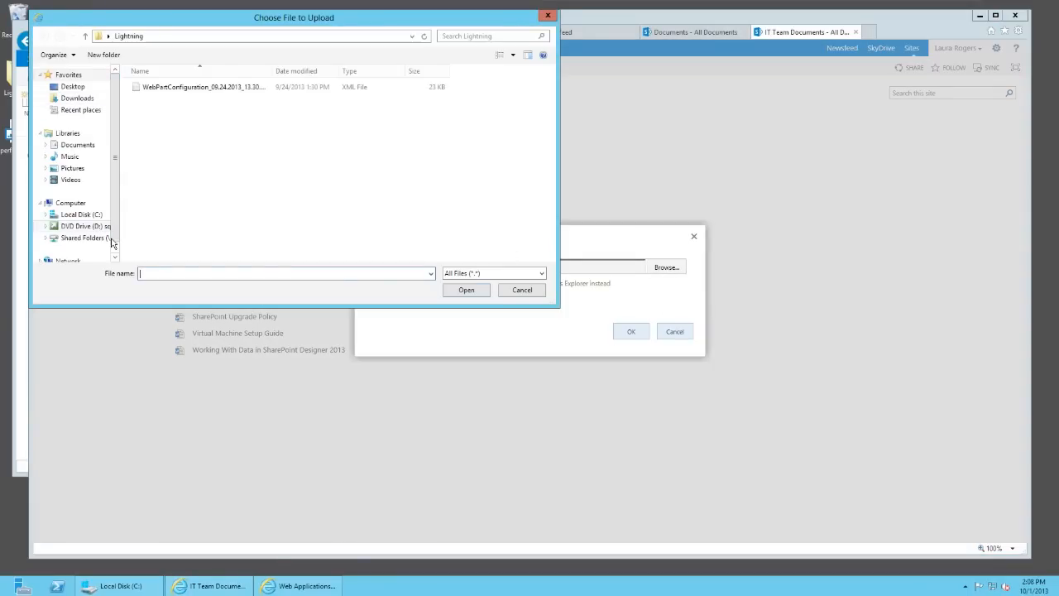
pyautogui.click(83, 237)
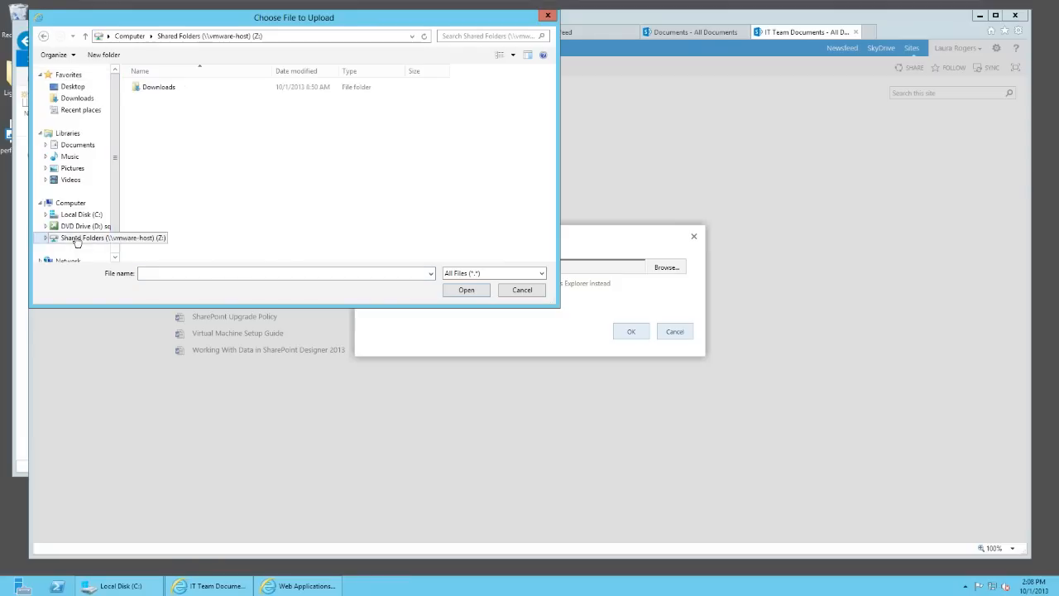
pyautogui.doubleClick(159, 87)
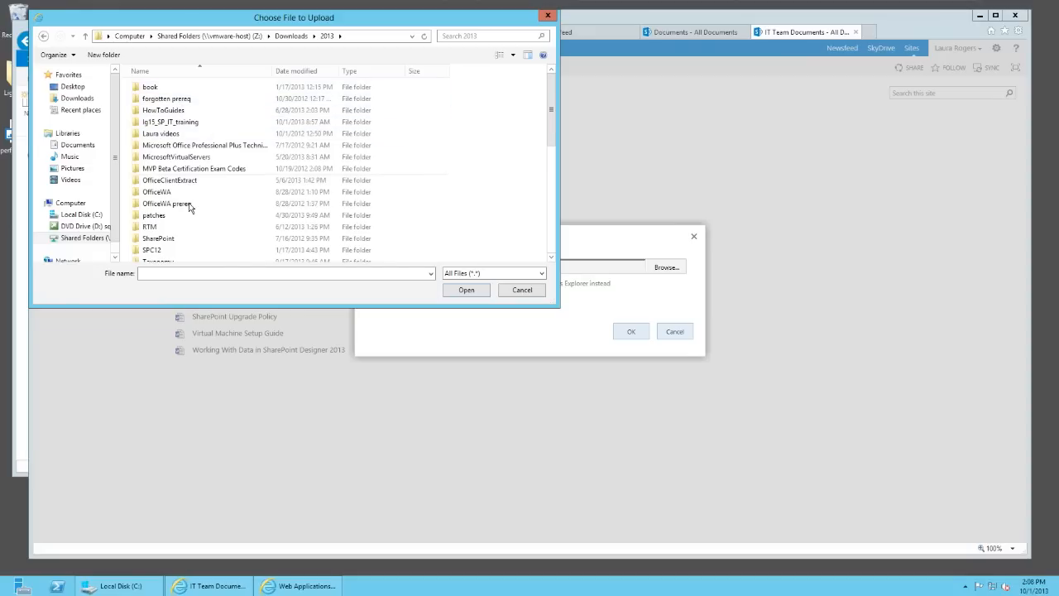
pyautogui.moveTo(552, 101); pyautogui.dragTo(542, 81)
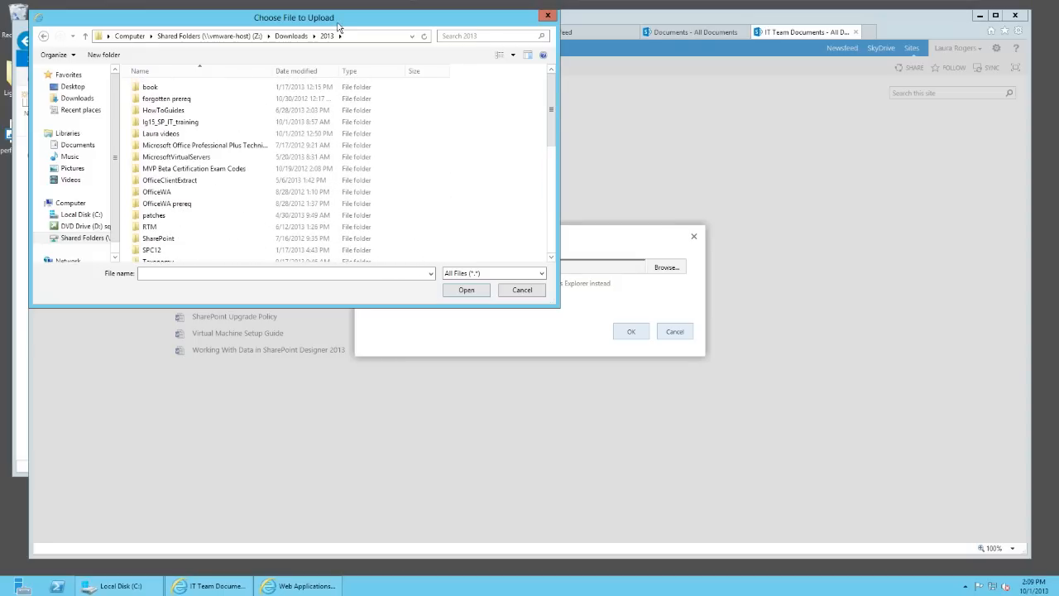
pyautogui.click(548, 14)
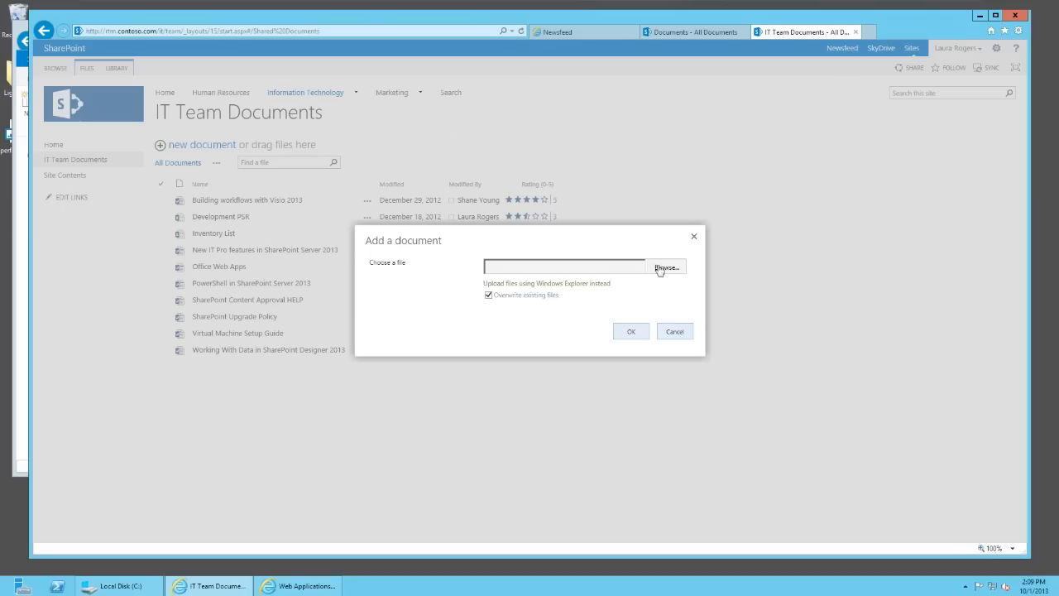
# Upload Conflict of Interest.docx from the Demo docs folder in the shared Downloads folder to the library
pyautogui.click(660, 269)
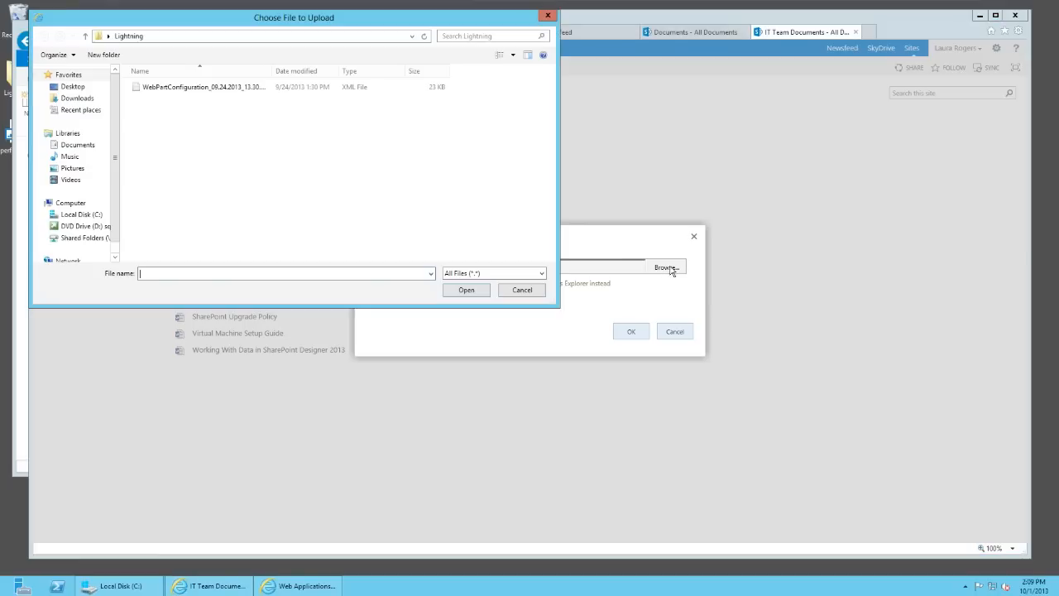
pyautogui.click(83, 237)
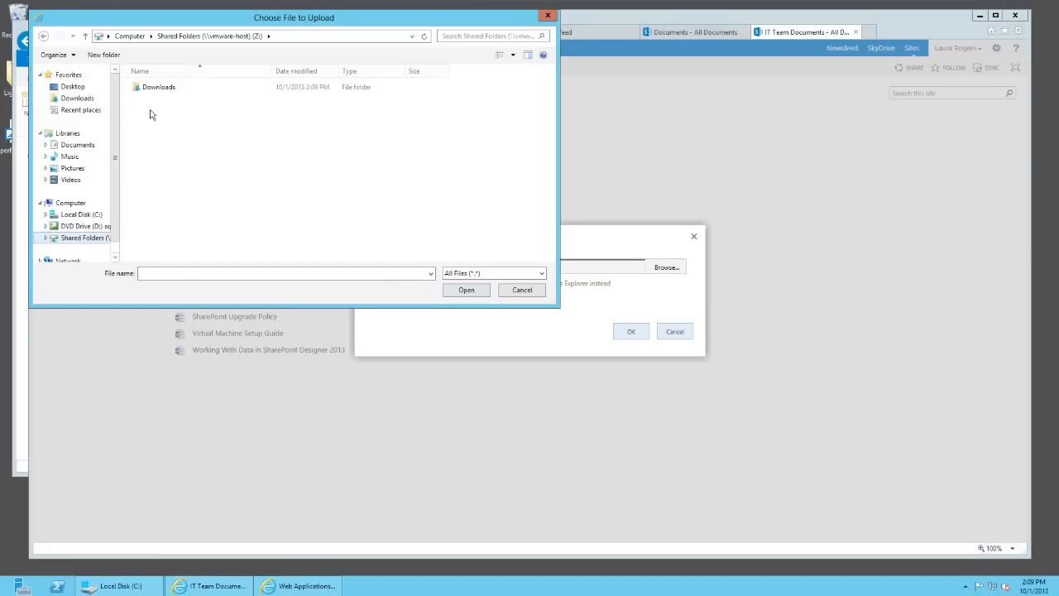
pyautogui.click(166, 89)
pyautogui.doubleClick(166, 88)
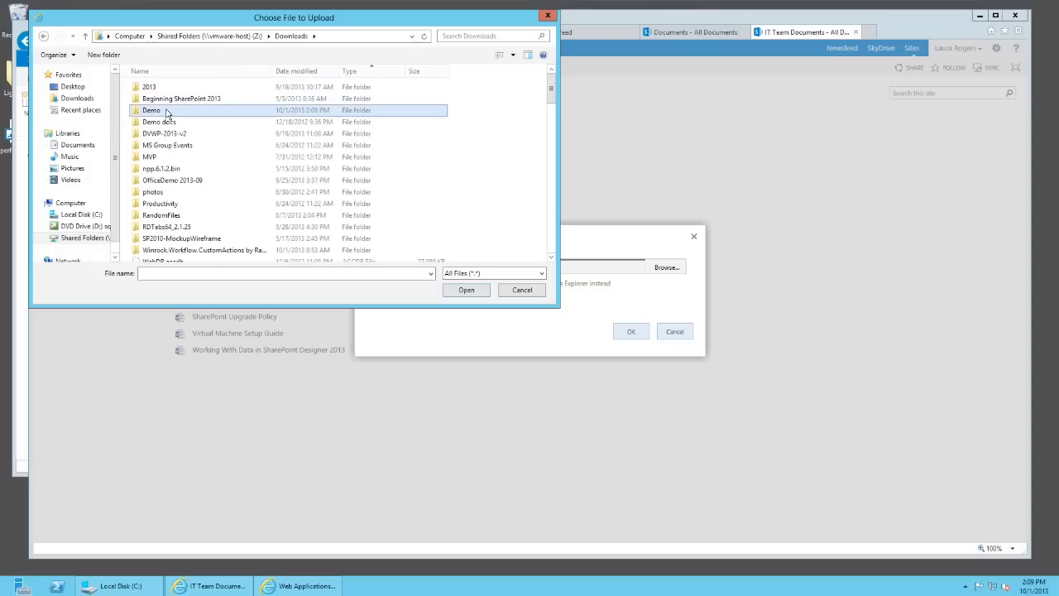
pyautogui.doubleClick(152, 113)
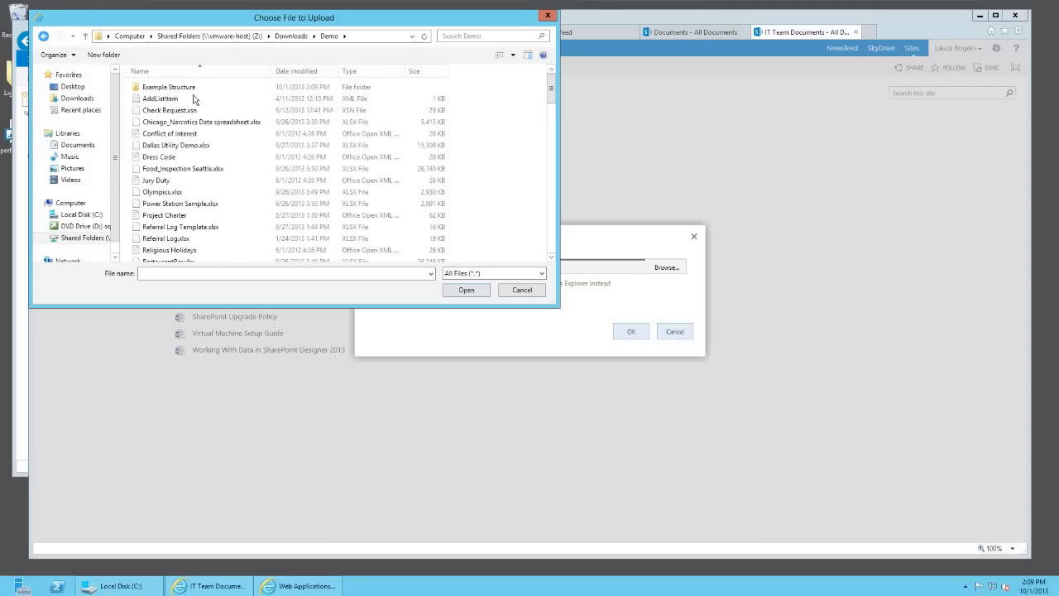
pyautogui.doubleClick(180, 122)
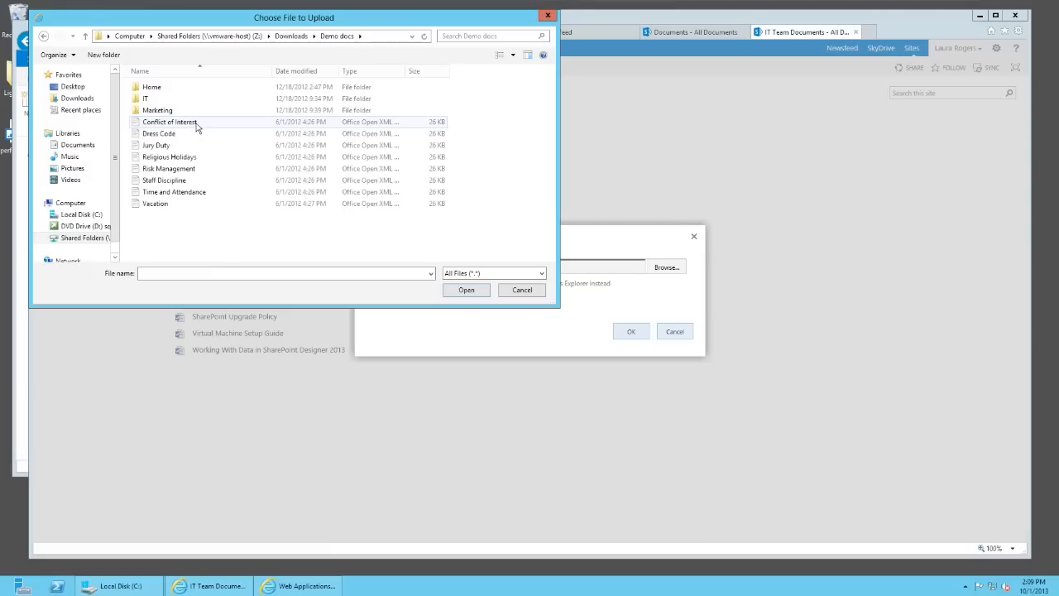
pyautogui.click(197, 126)
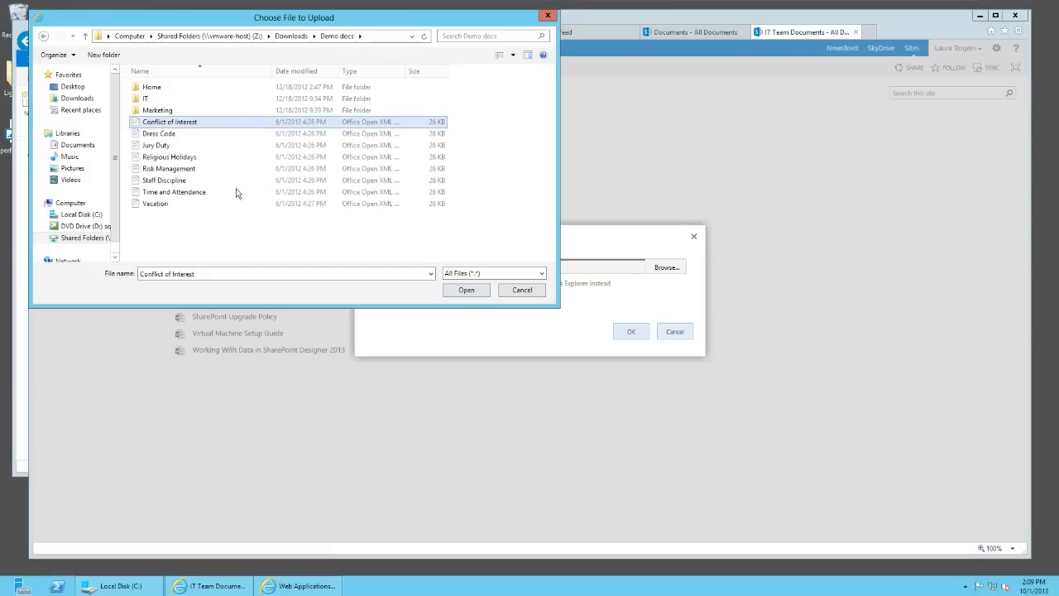
pyautogui.click(466, 291)
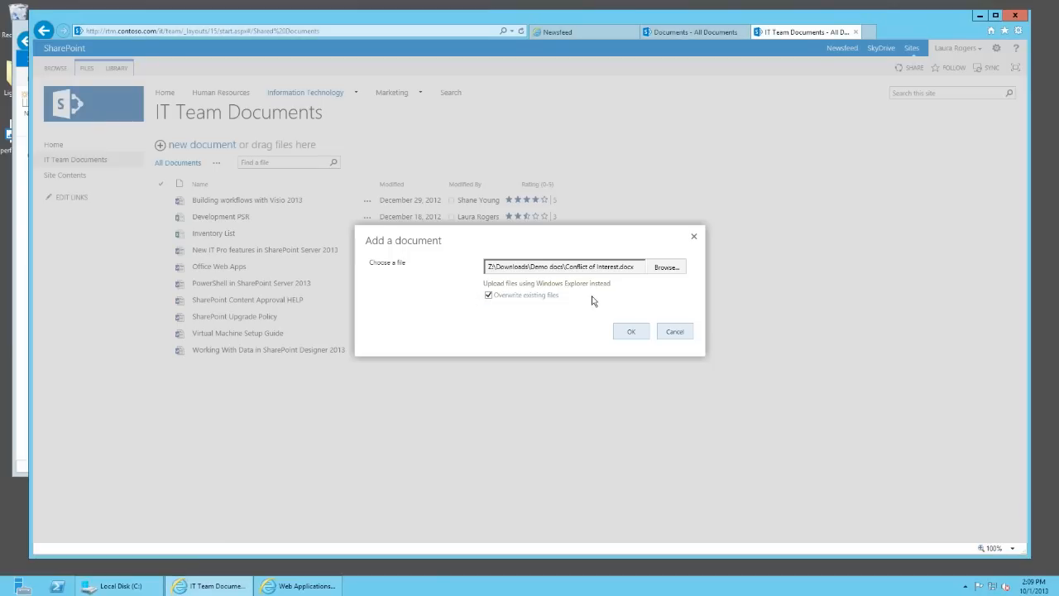
pyautogui.click(631, 331)
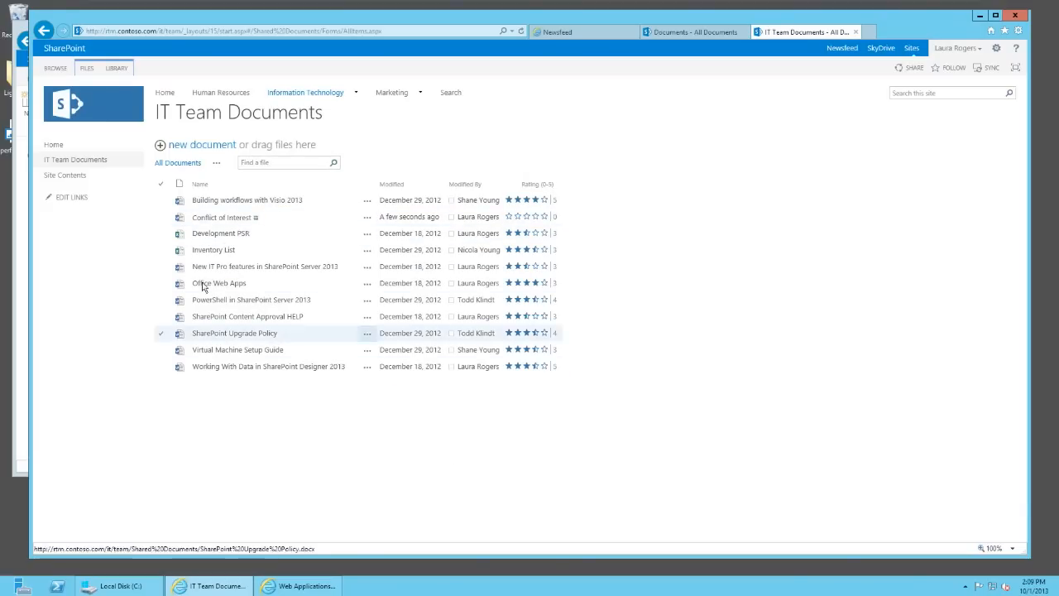
# Dismiss the add-document dialog, then clear desktop space by narrowing the library window and minimizing the Central Administration window
pyautogui.click(220, 146)
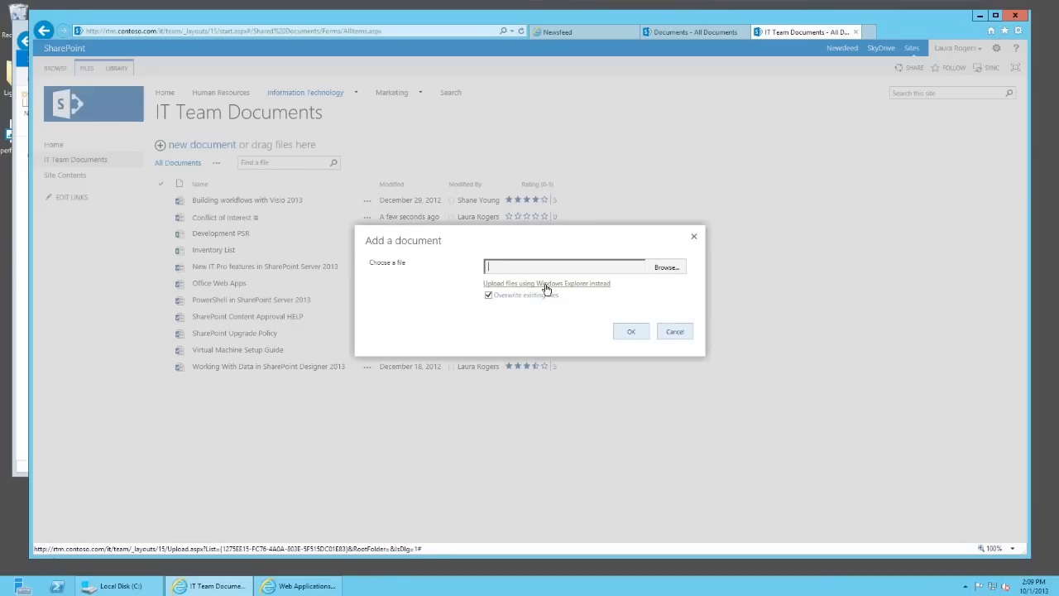
pyautogui.click(696, 238)
pyautogui.moveTo(29, 243); pyautogui.dragTo(193, 244)
pyautogui.click(136, 30)
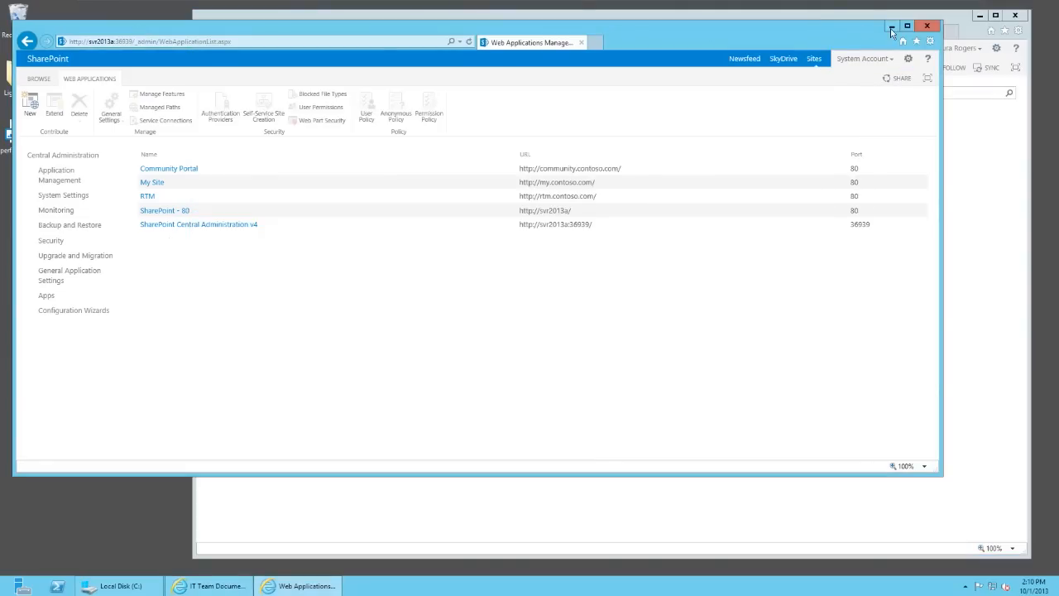
pyautogui.click(891, 27)
pyautogui.moveTo(201, 141); pyautogui.dragTo(272, 137)
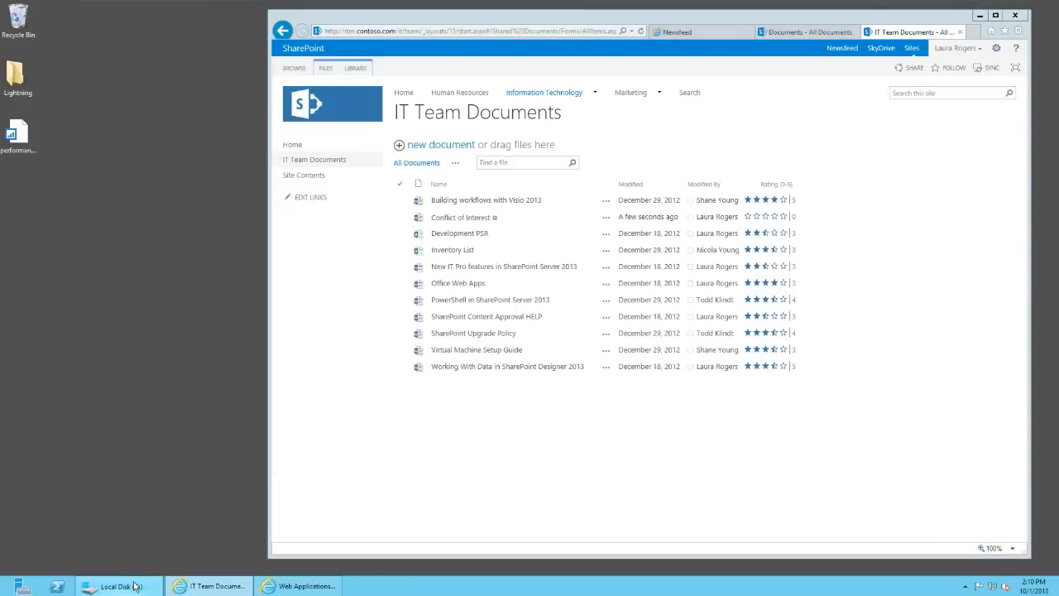
# Show the shared Downloads folder's Demo docs in a narrow file explorer window beside the library
pyautogui.click(135, 586)
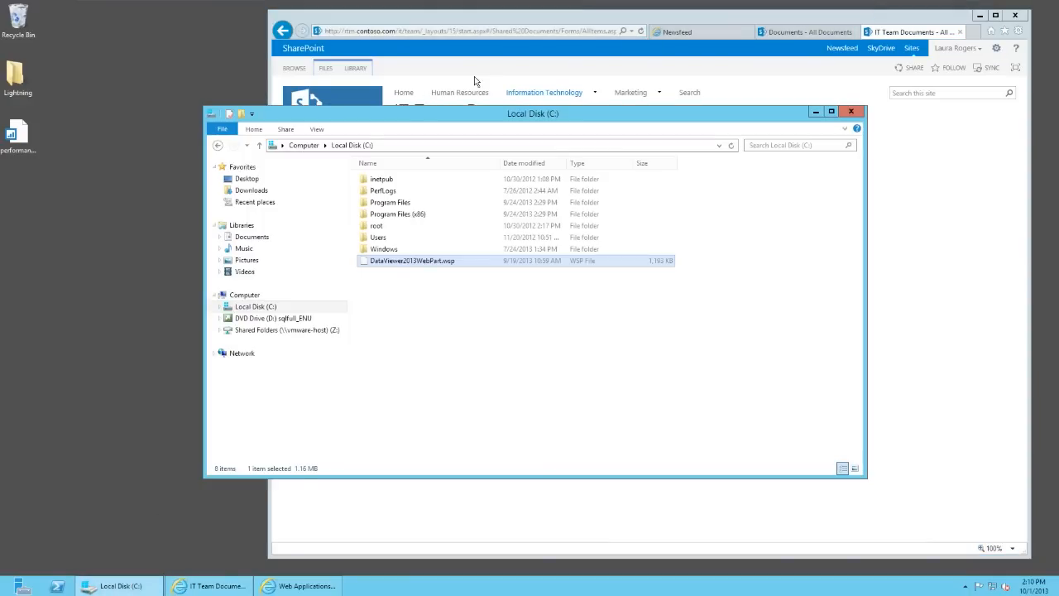
pyautogui.moveTo(485, 112); pyautogui.dragTo(288, 86)
pyautogui.moveTo(670, 150); pyautogui.dragTo(231, 157)
pyautogui.click(22, 304)
pyautogui.click(28, 316)
pyautogui.click(73, 195)
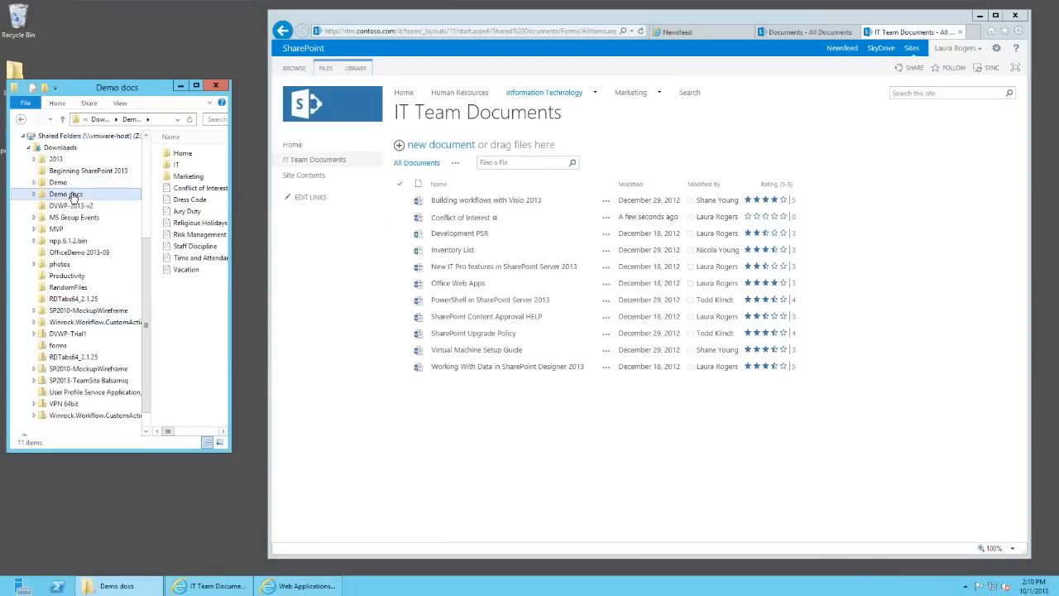
# Upload the Dress Code and Jury Duty files together by dropping them from Demo docs onto the library
pyautogui.click(192, 202)
pyautogui.moveTo(230, 209); pyautogui.dragTo(250, 211)
pyautogui.keyDown('ctrl'); pyautogui.click(222, 213); pyautogui.keyUp('ctrl')
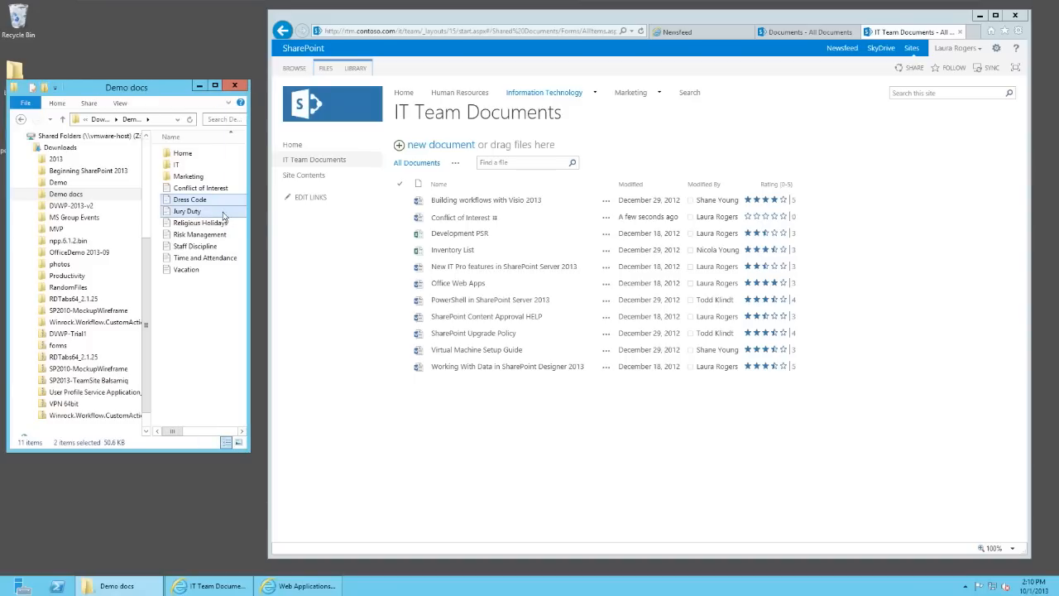
pyautogui.moveTo(193, 209); pyautogui.dragTo(517, 253)
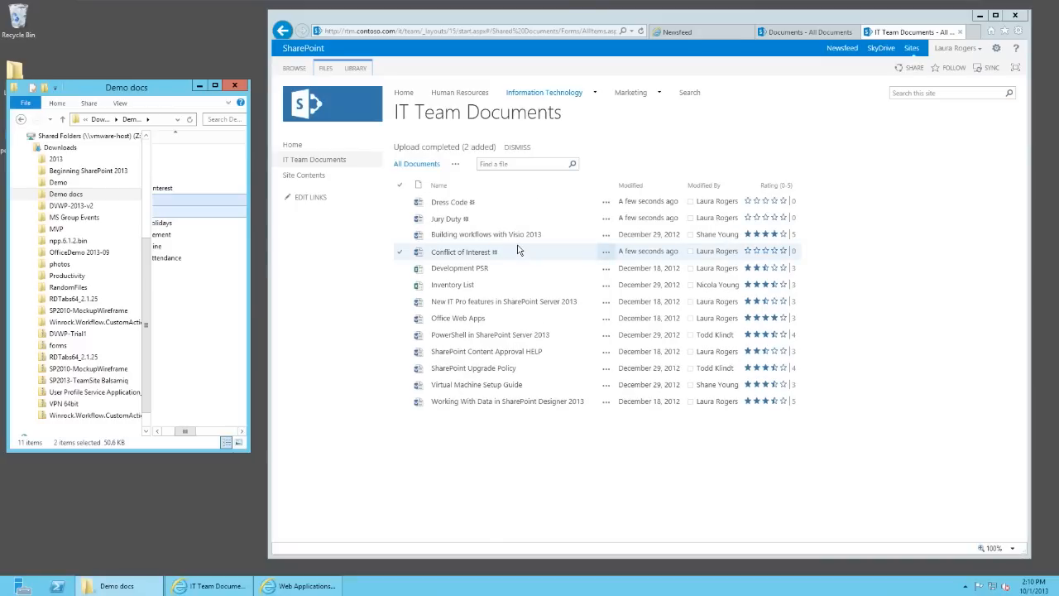
# Create a new folder named Company Policies in the IT Team Documents library
pyautogui.click(327, 69)
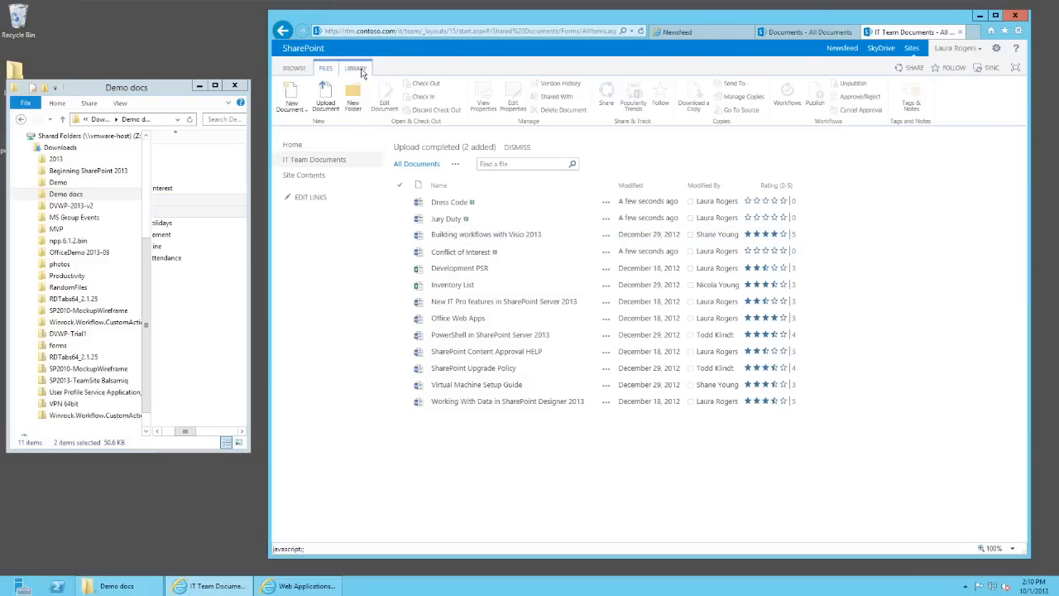
pyautogui.click(354, 104)
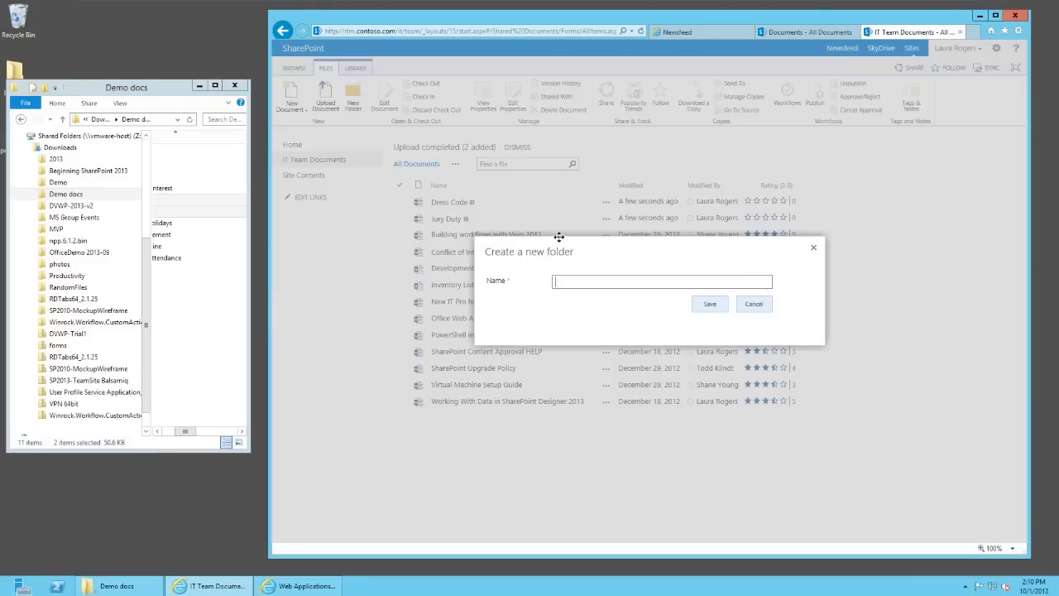
pyautogui.write('Company Policise')
pyautogui.click(710, 304)
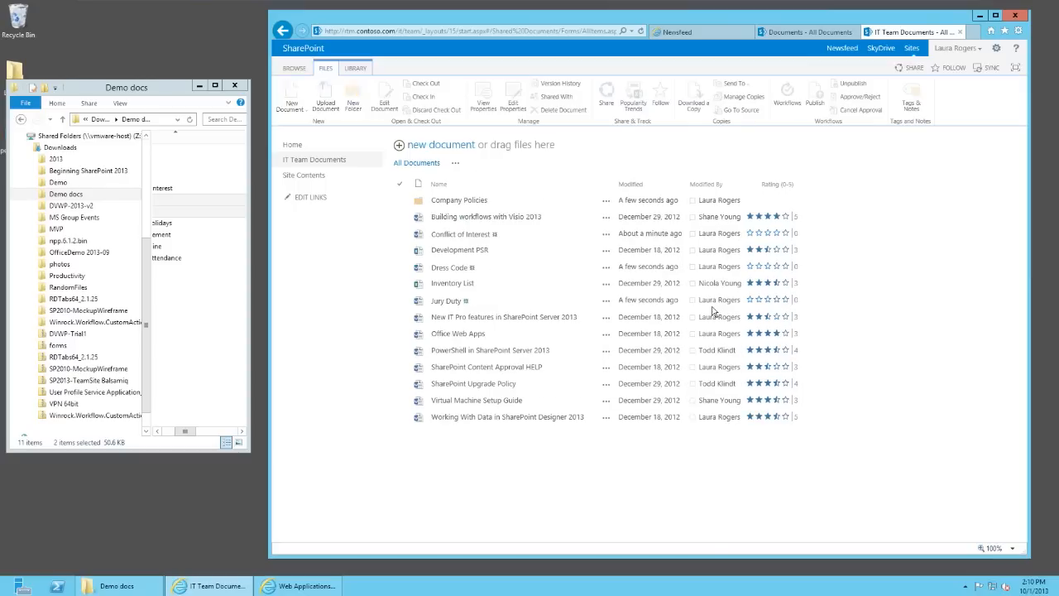
# Try to move Dress Code into the Company Policies folder within the library, choosing to replace the existing spcommon-B35BB0A9[1].png
pyautogui.click(499, 237)
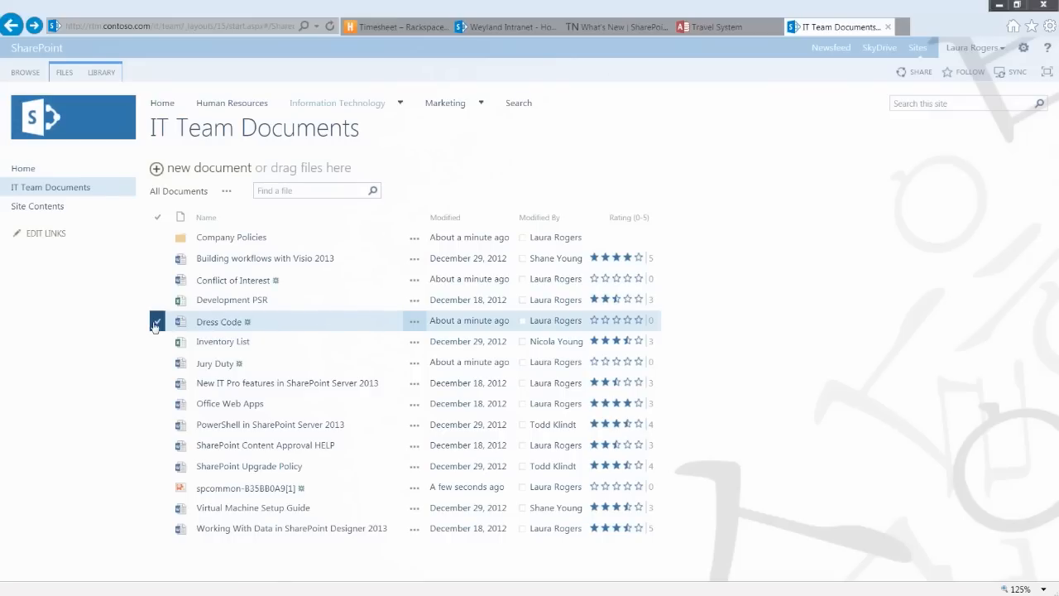
pyautogui.moveTo(157, 322); pyautogui.dragTo(180, 243)
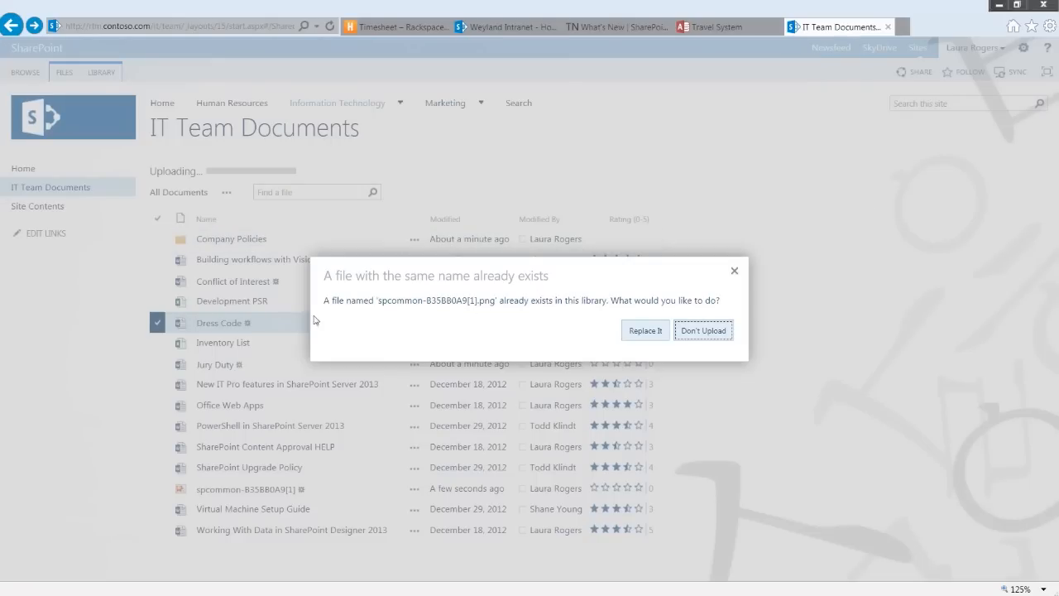
pyautogui.click(646, 332)
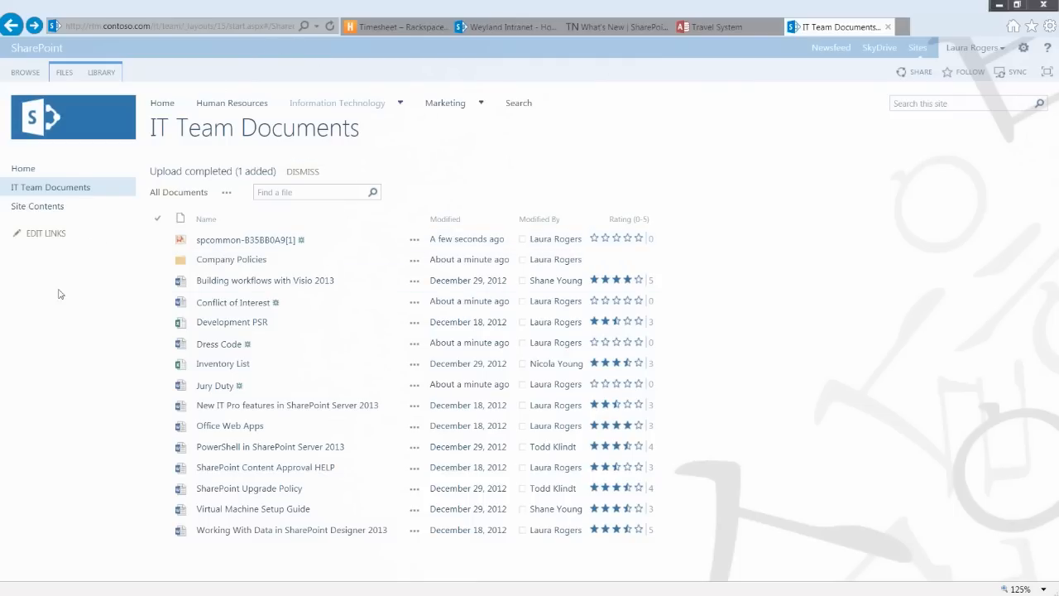
pyautogui.moveTo(176, 9); pyautogui.dragTo(38, 8)
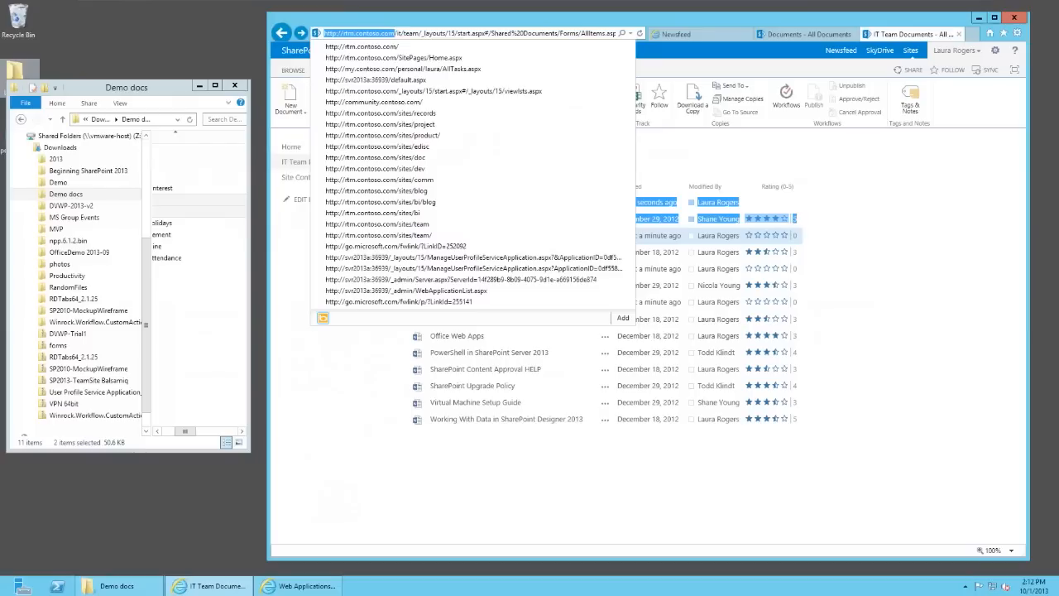
pyautogui.click(662, 23)
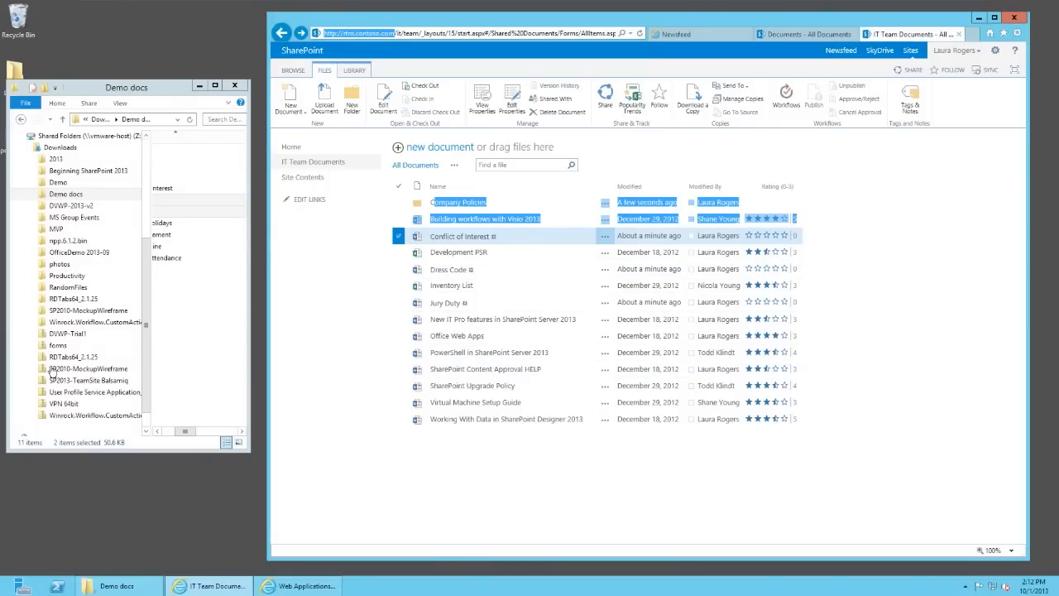
pyautogui.click(358, 297)
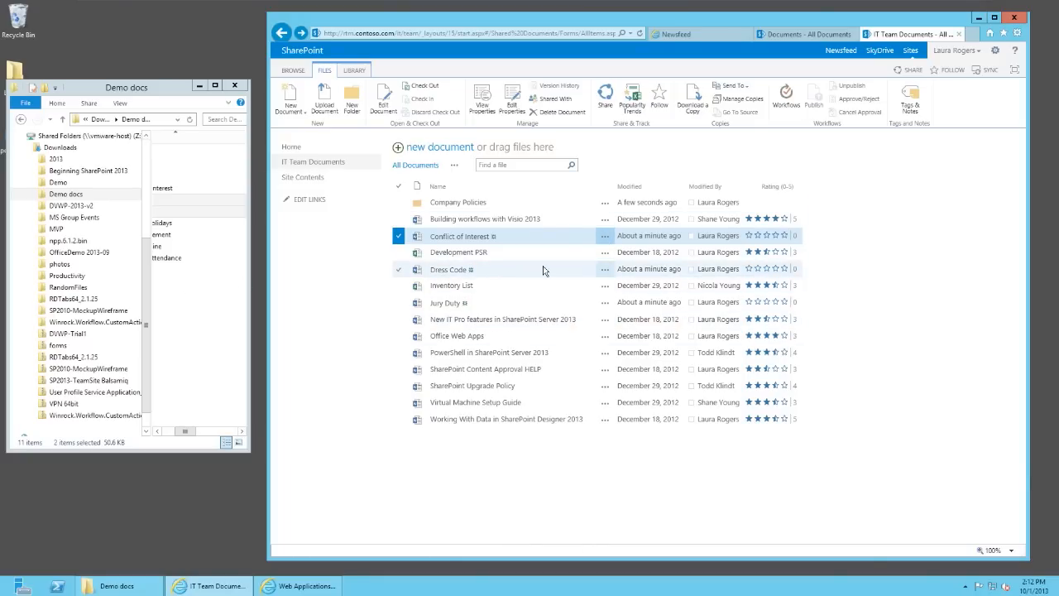
# Review the document details and additional actions available for Conflict of Interest in the library
pyautogui.click(605, 239)
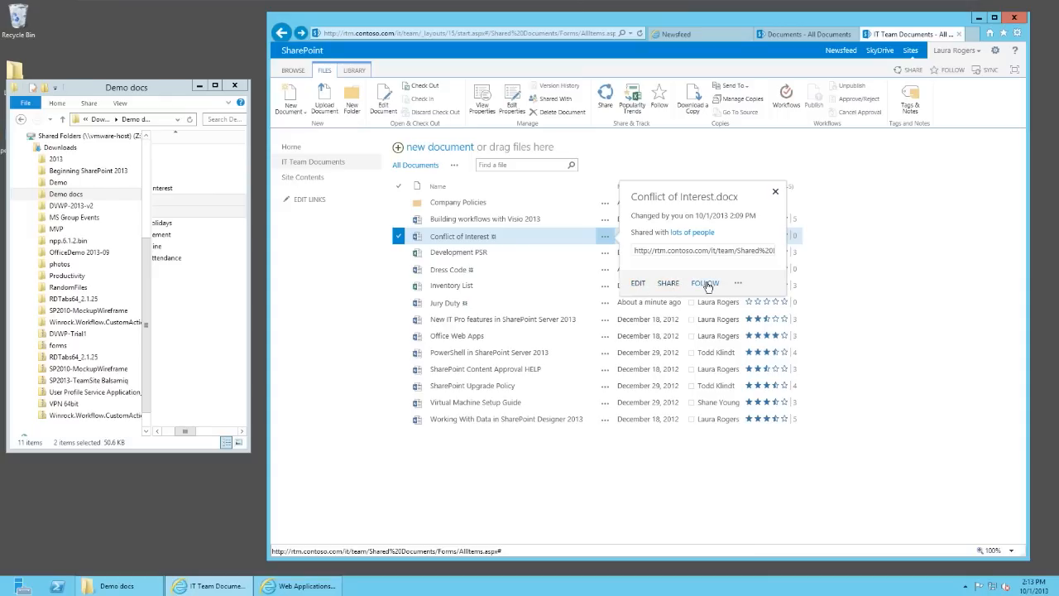
pyautogui.click(738, 283)
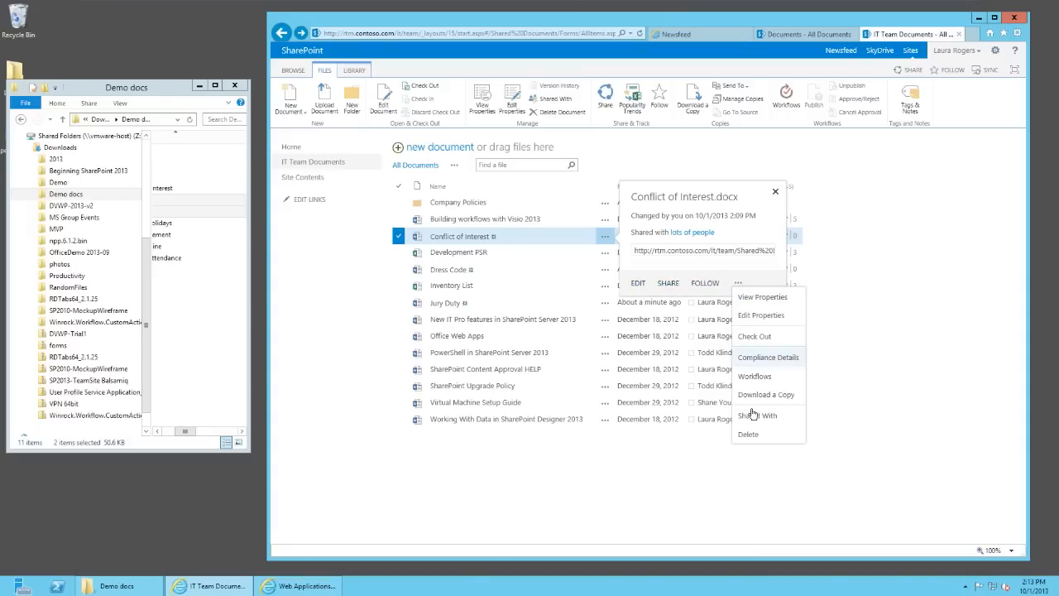
pyautogui.click(641, 273)
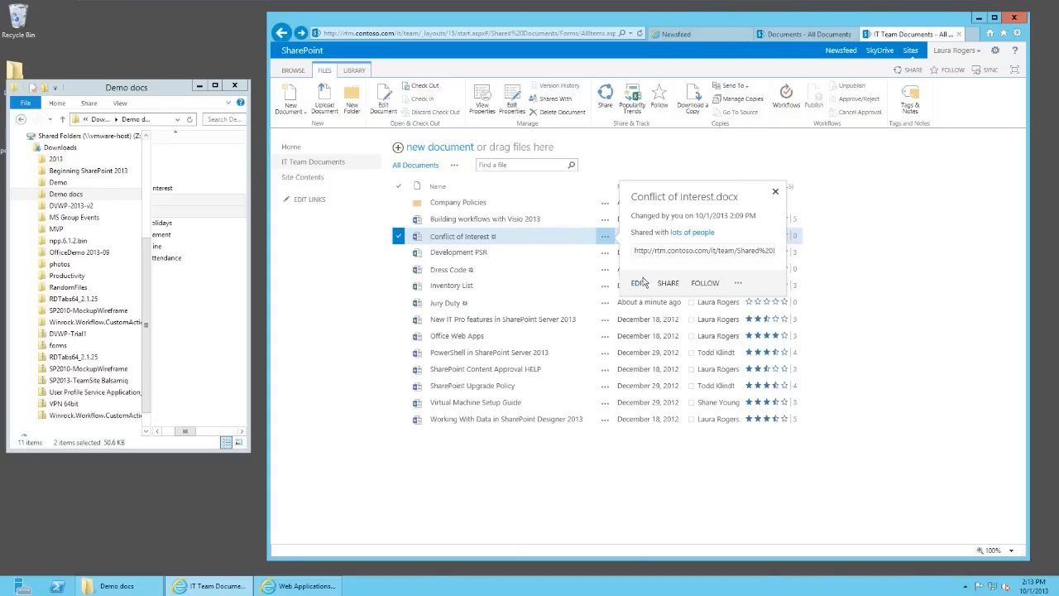
# Try to open Conflict of Interest for editing from the library, and close the WordPad window
pyautogui.click(639, 283)
pyautogui.click(586, 351)
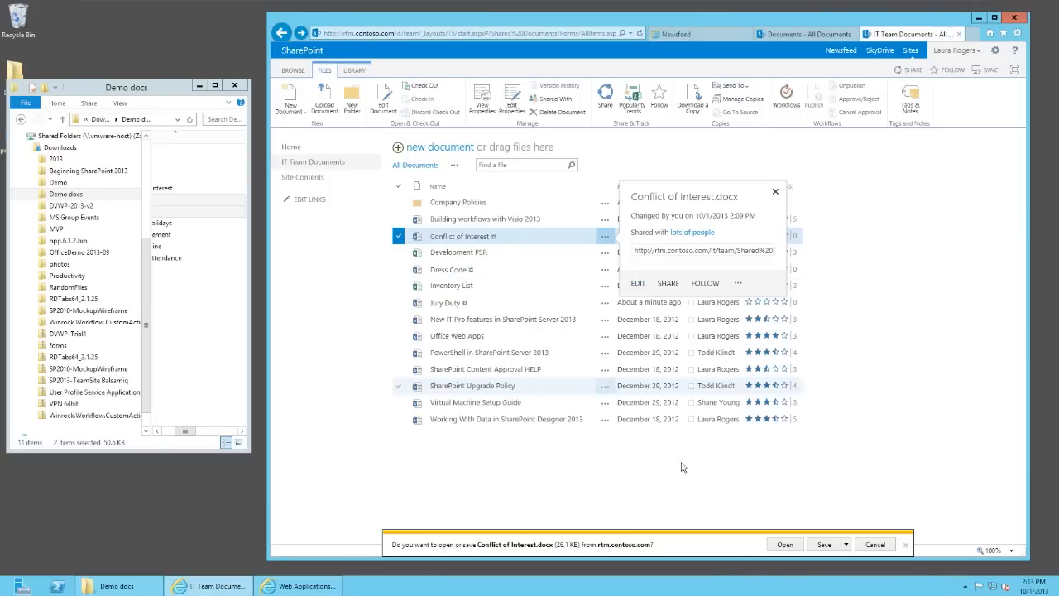
pyautogui.click(785, 544)
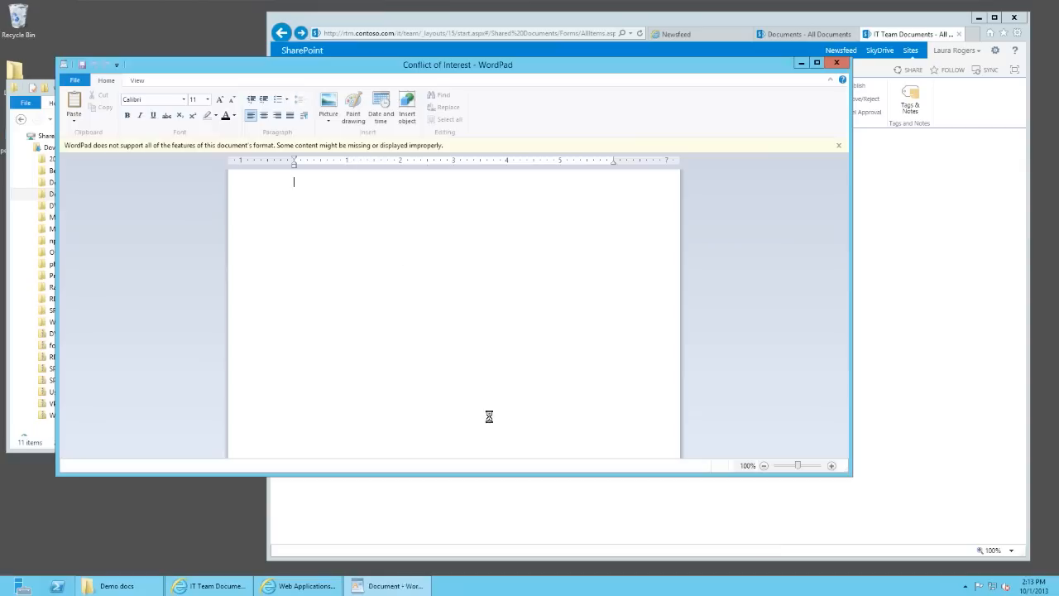
pyautogui.click(837, 62)
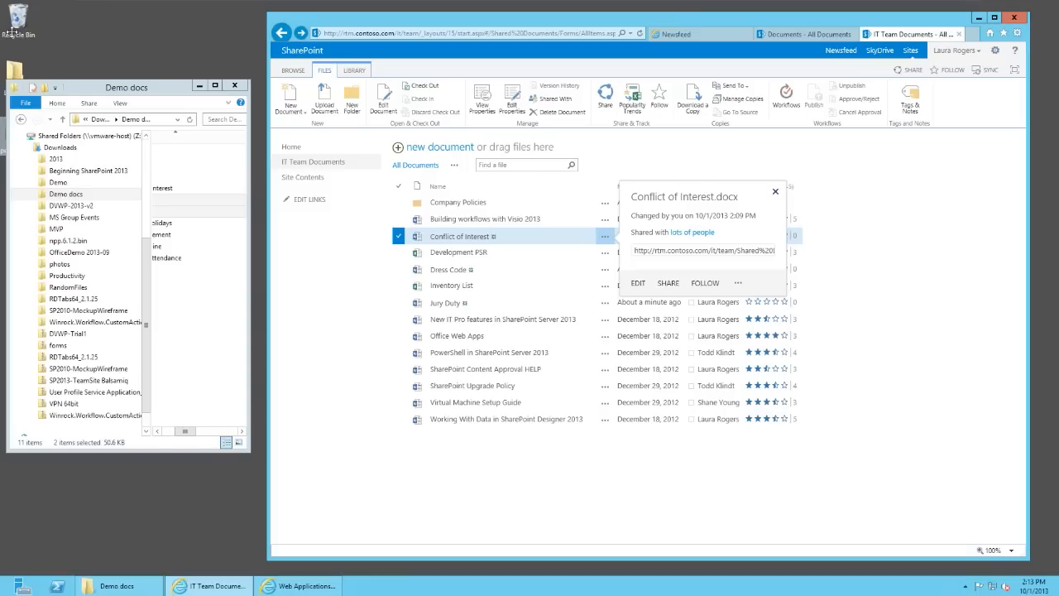
# Switch to the other browser window showing IT Team Documents and open Conflict of Interest for editing in Word
pyautogui.moveTo(12, 33); pyautogui.dragTo(678, 14)
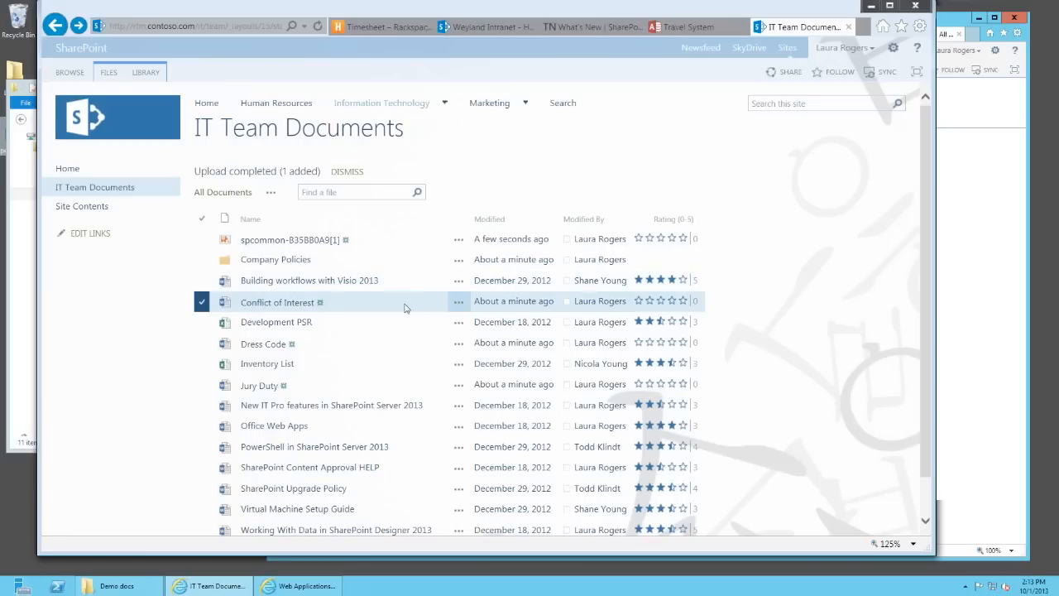
pyautogui.click(459, 306)
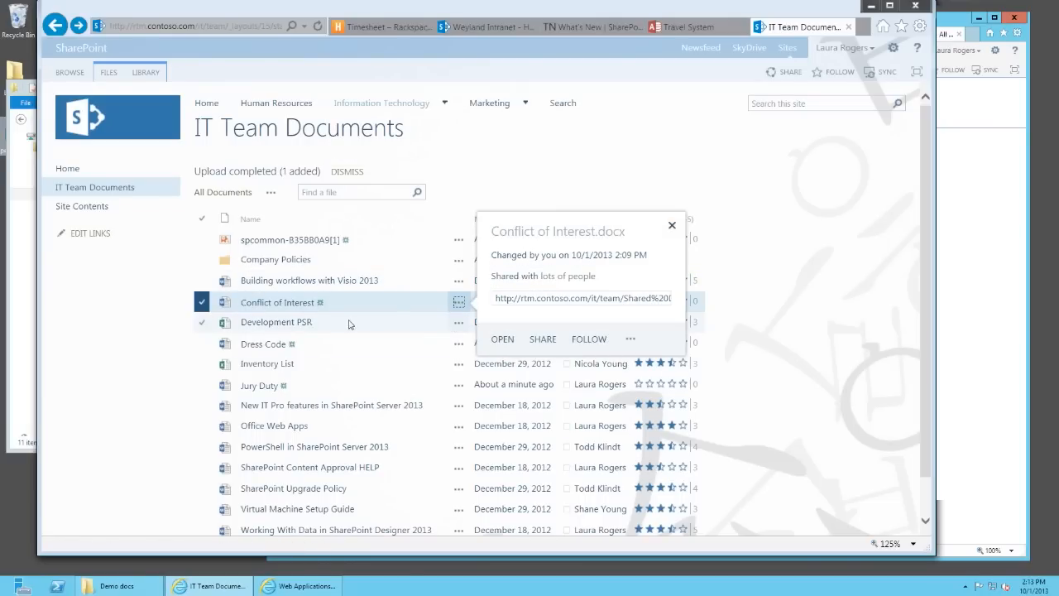
pyautogui.click(503, 341)
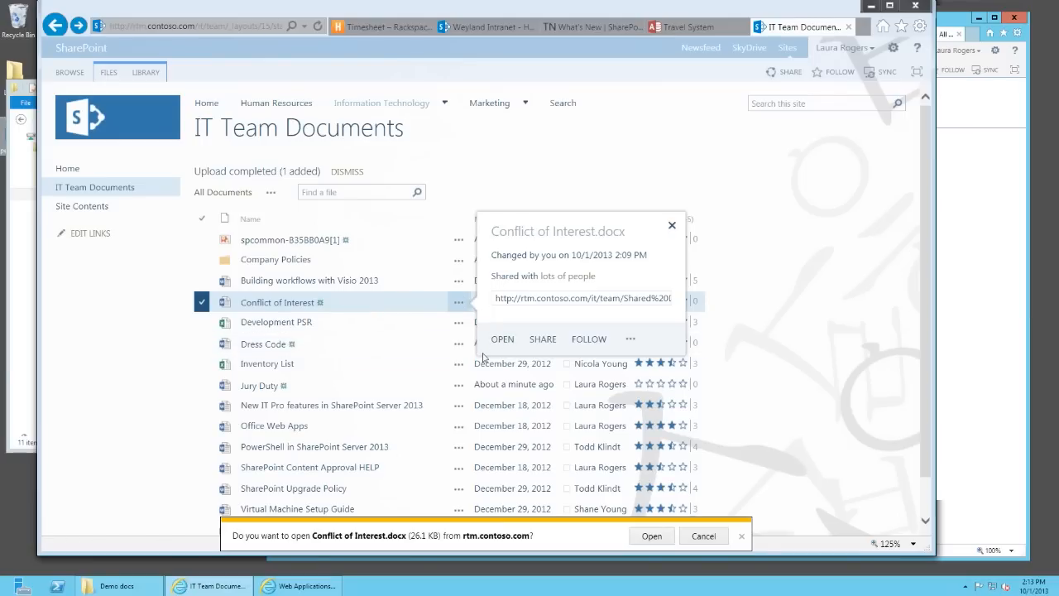
pyautogui.click(651, 536)
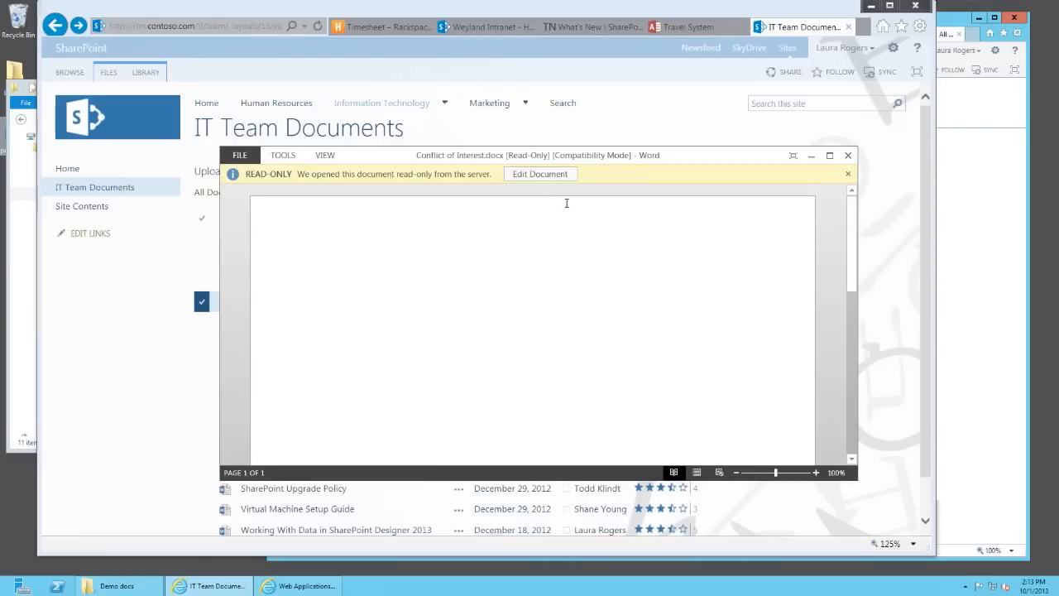
pyautogui.click(540, 174)
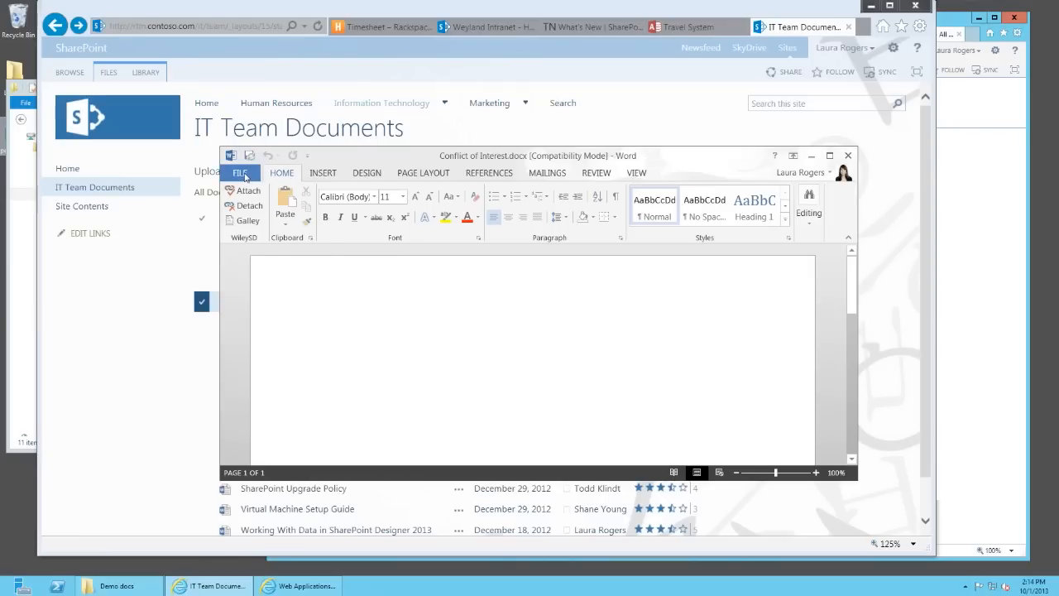
# Convert the Conflict of Interest document out of Compatibility Mode to the current Word format
pyautogui.click(240, 173)
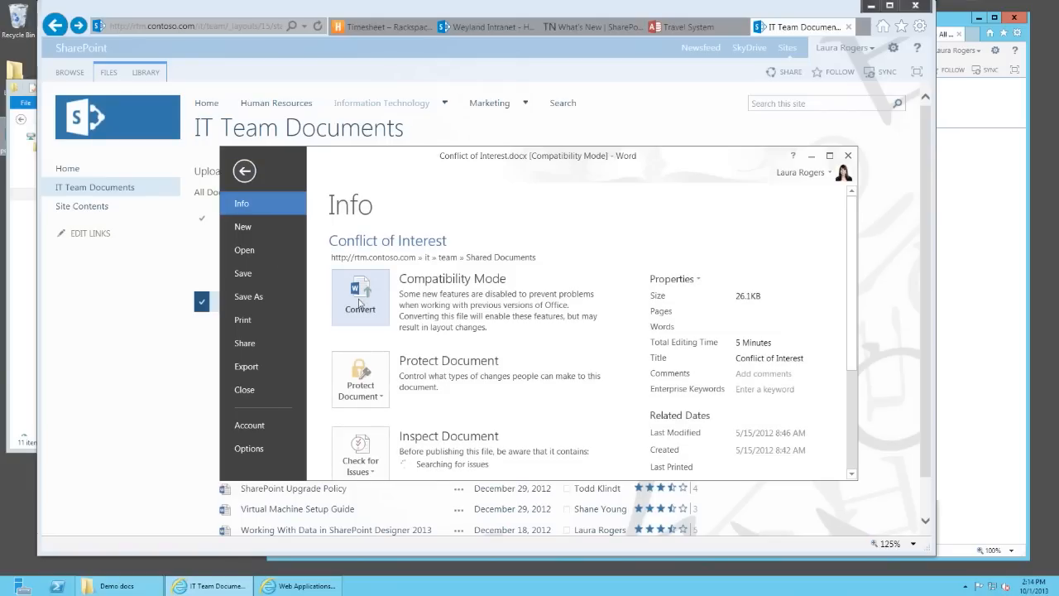
pyautogui.click(359, 303)
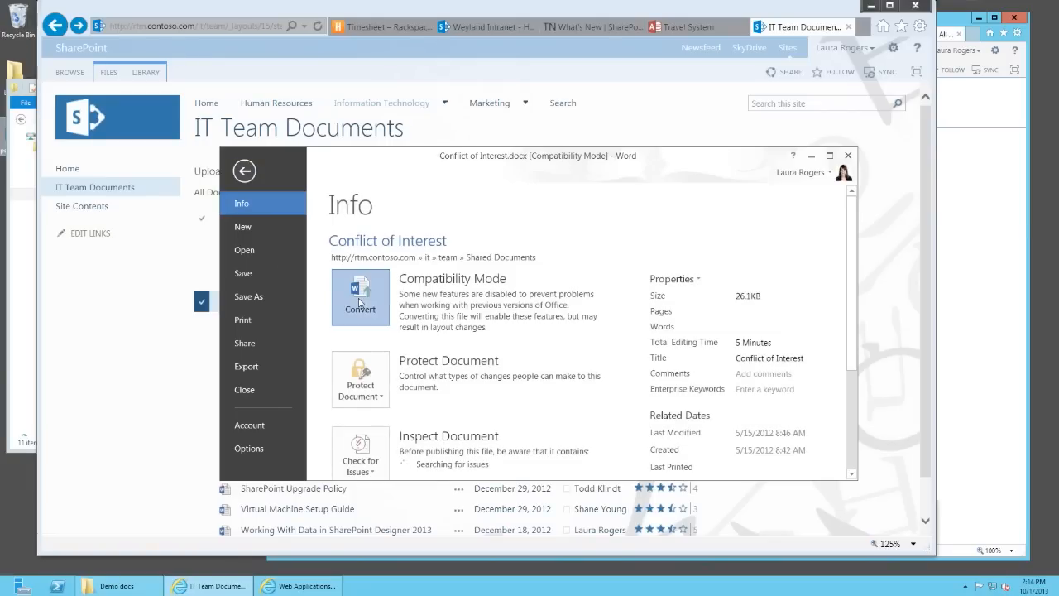
pyautogui.click(675, 351)
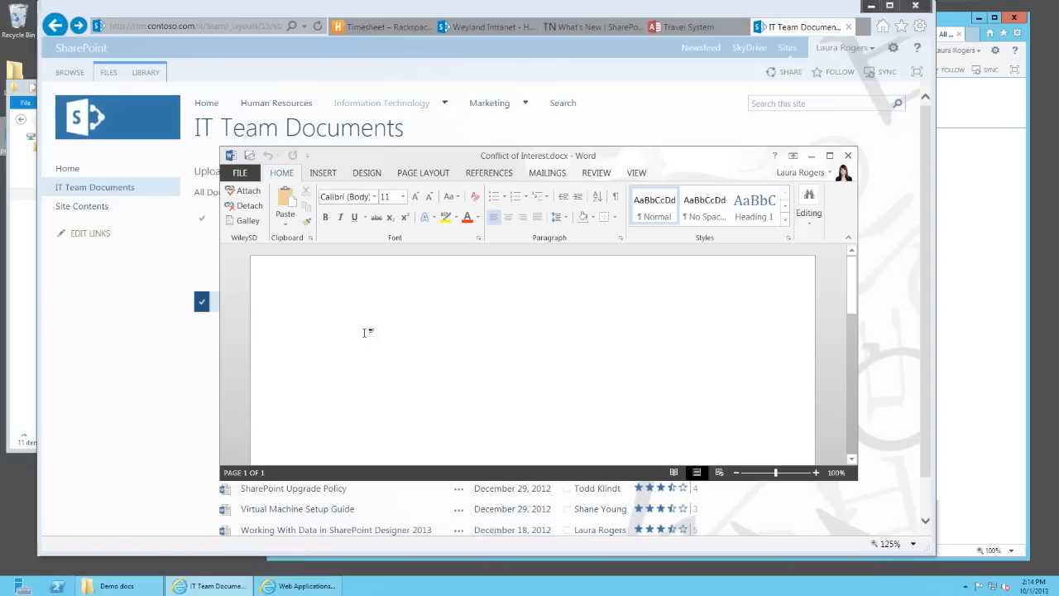
# Add the line "This is some text." to Conflict of Interest, and save the changes while closing it
pyautogui.write('This is some')
pyautogui.click(848, 155)
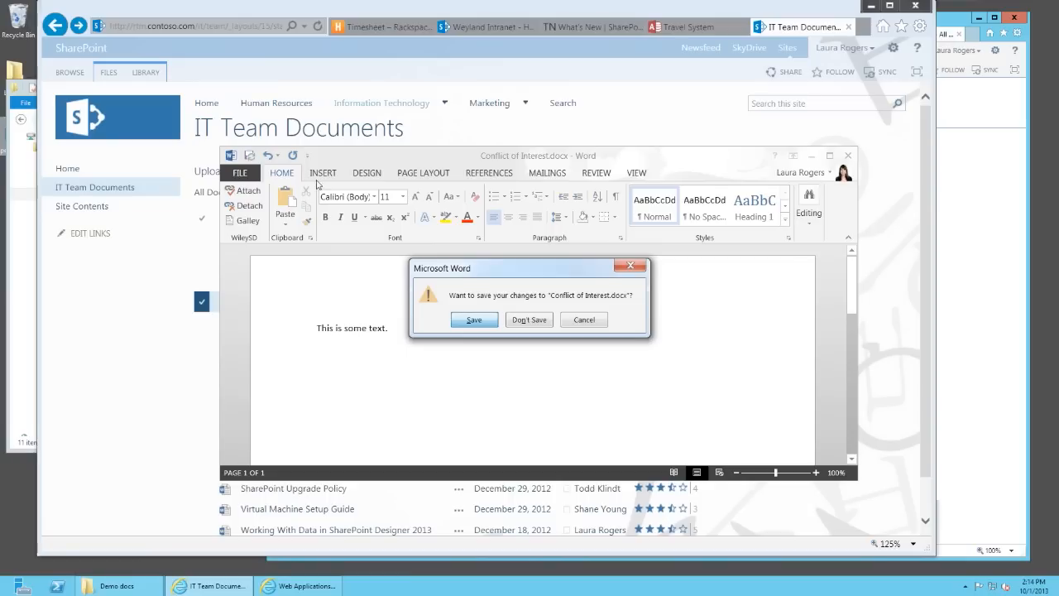
pyautogui.press('Return')
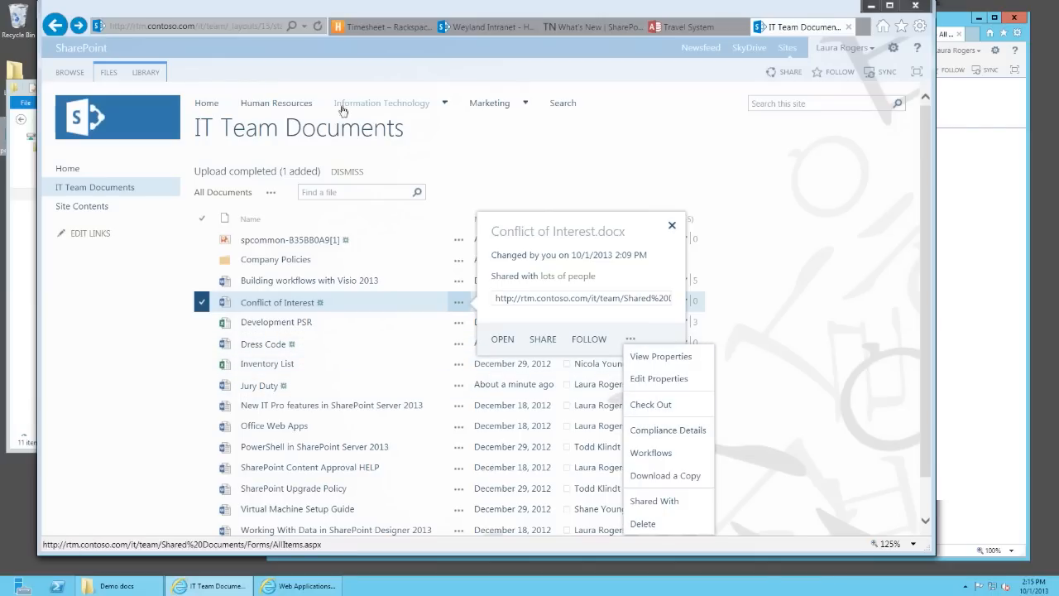
# Look over the file and library commands, and open the library settings for IT Team Documents
pyautogui.click(153, 73)
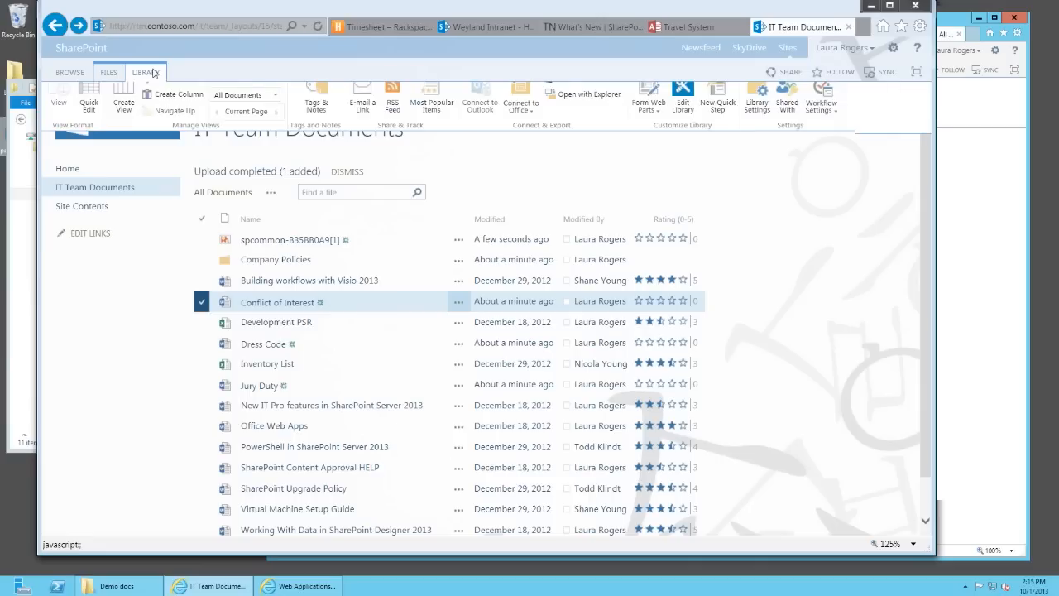
pyautogui.click(459, 302)
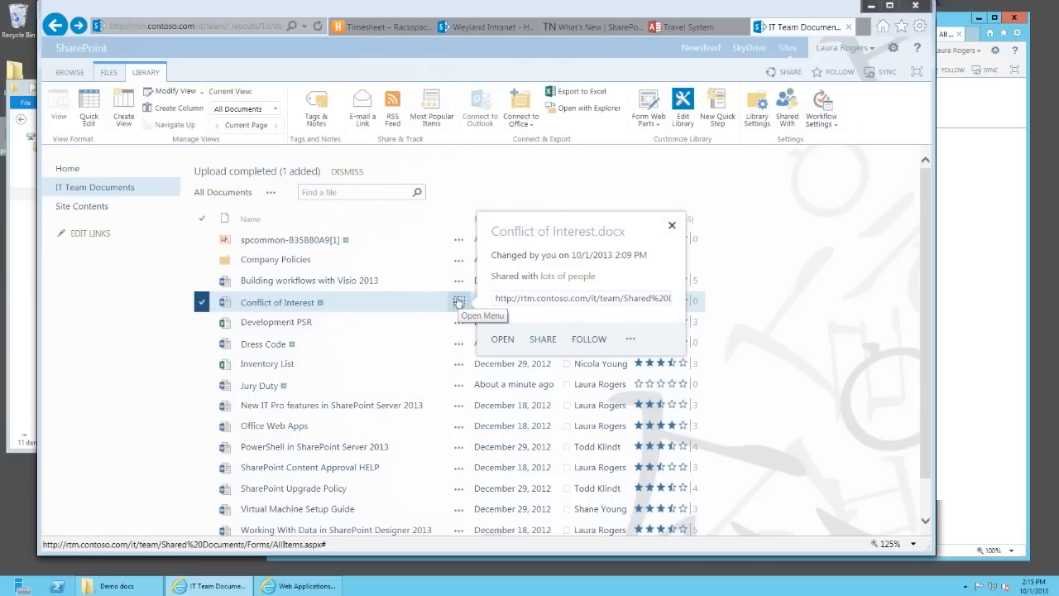
pyautogui.click(115, 72)
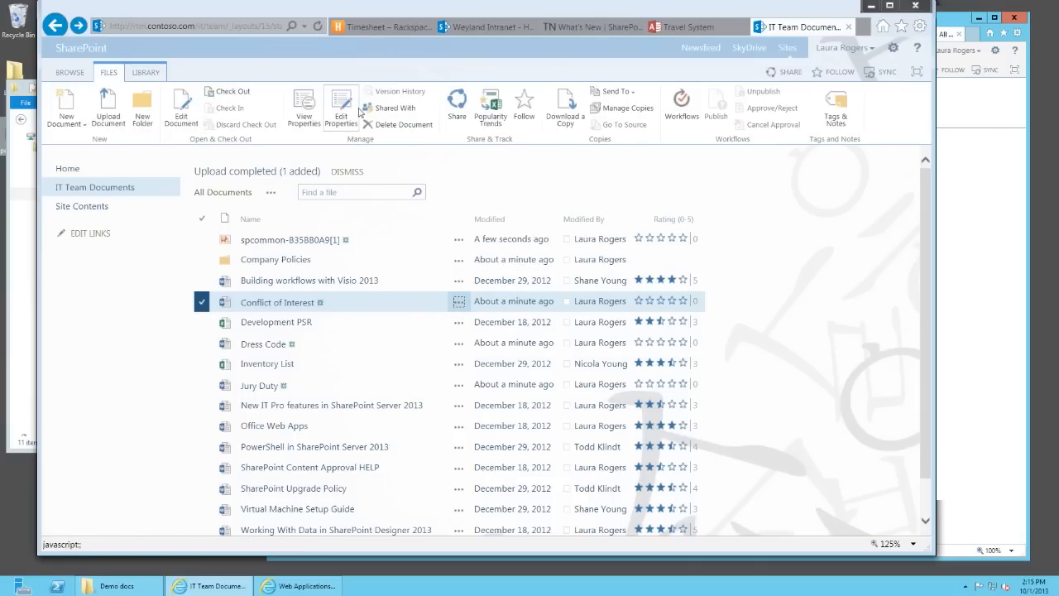
pyautogui.click(146, 73)
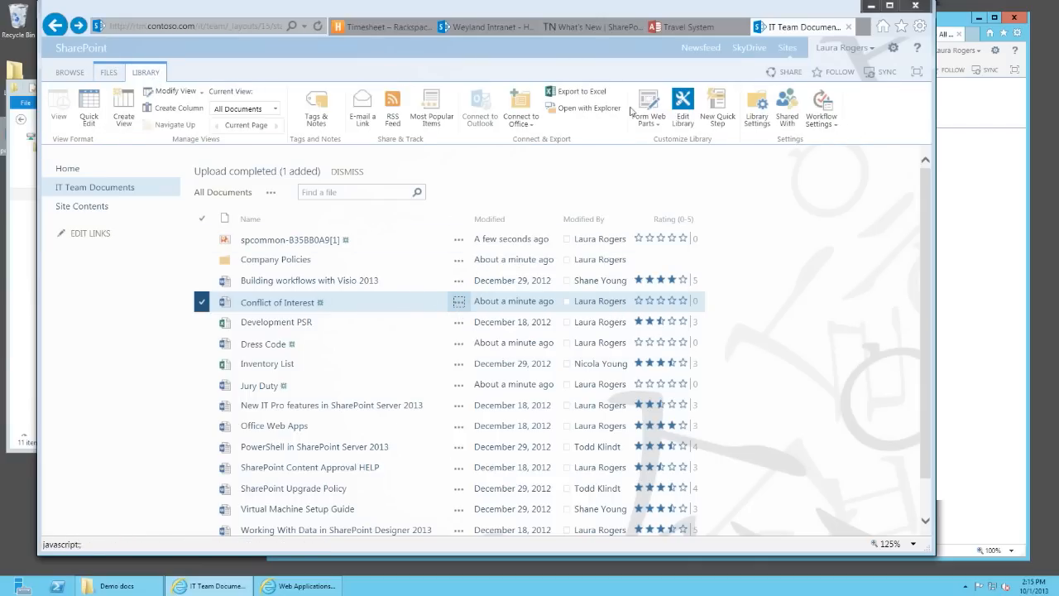
pyautogui.click(758, 107)
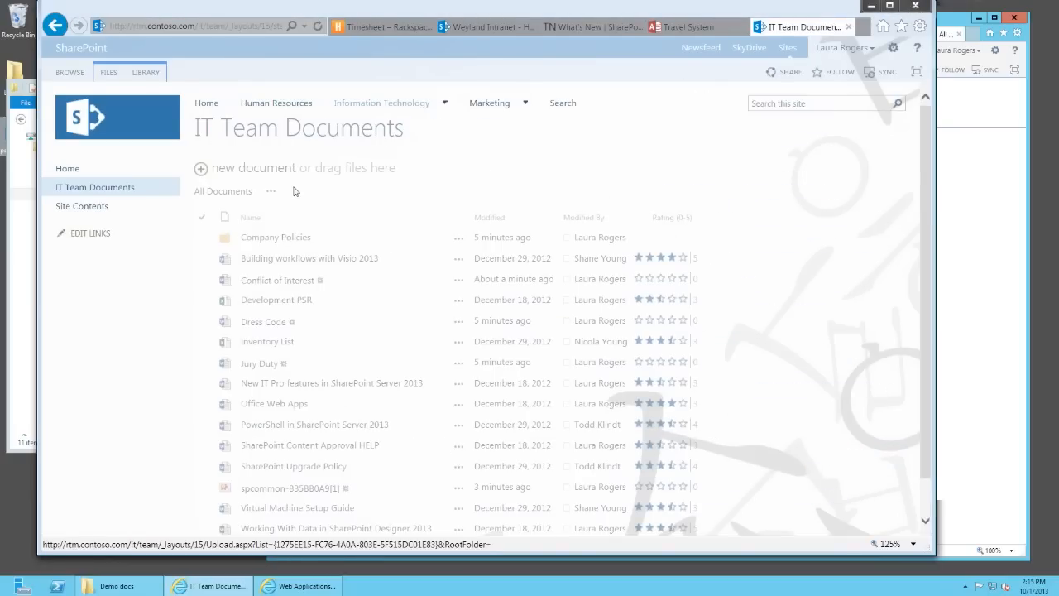
# Reopen Conflict of Interest from the library in Word and enable editing
pyautogui.click(460, 280)
pyautogui.click(503, 339)
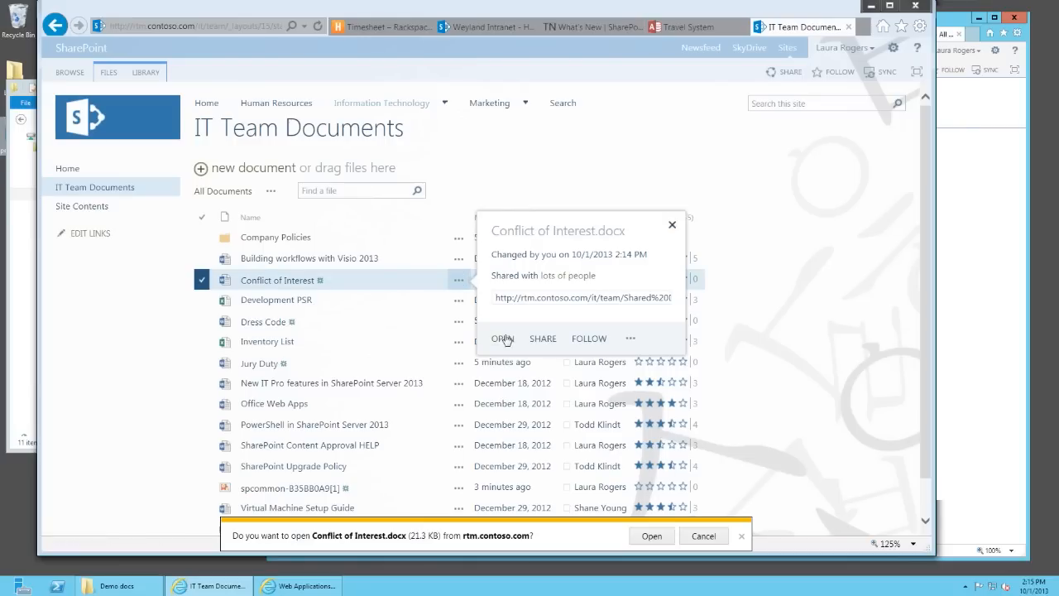
pyautogui.click(652, 537)
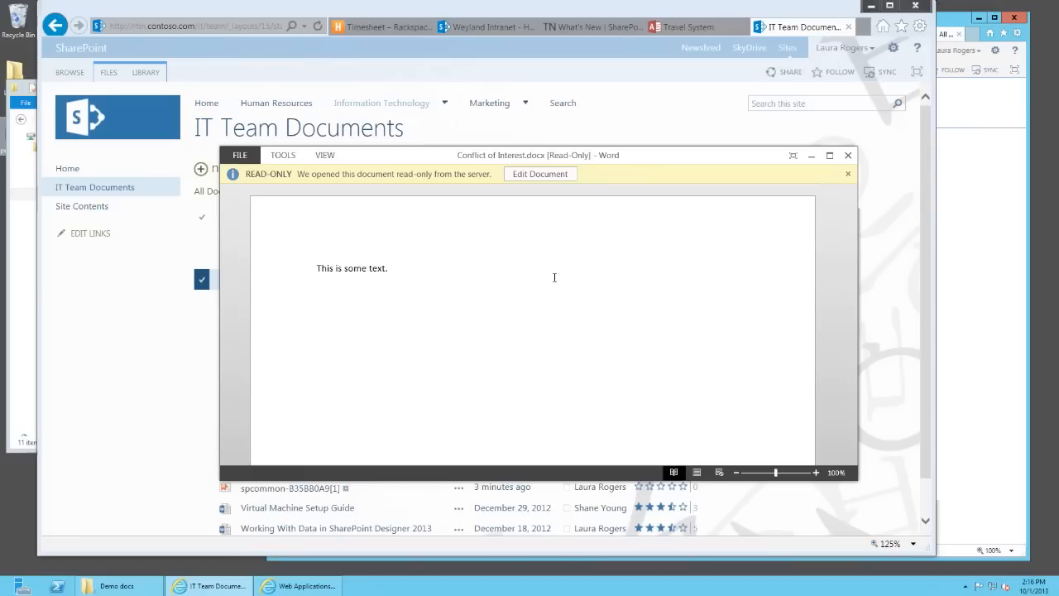
pyautogui.click(535, 177)
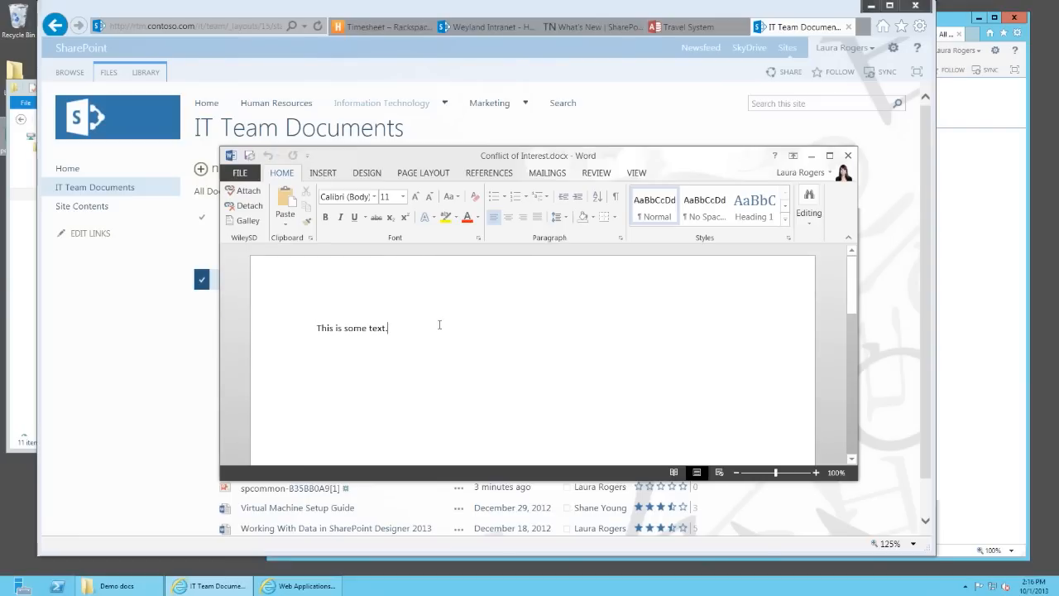
# Add the lines "Add some more text." and "This is the conflict of interest policy", and save while closing the document
pyautogui.press('Return')
pyautogui.write('Add some more text.')
pyautogui.press('Return')
pyautogui.write('This is the conflic')
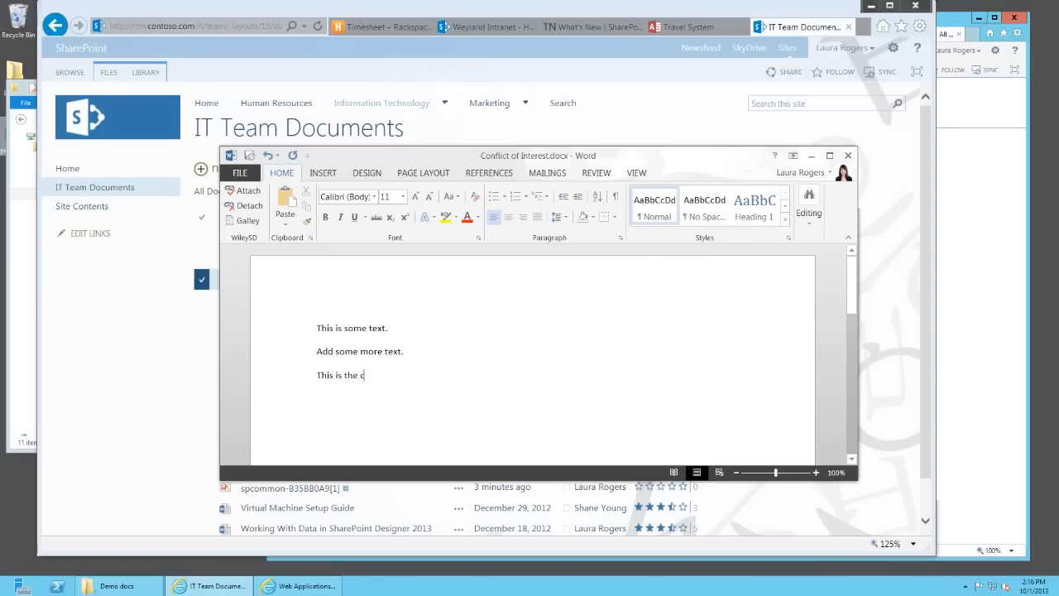
pyautogui.write('t of interest policy')
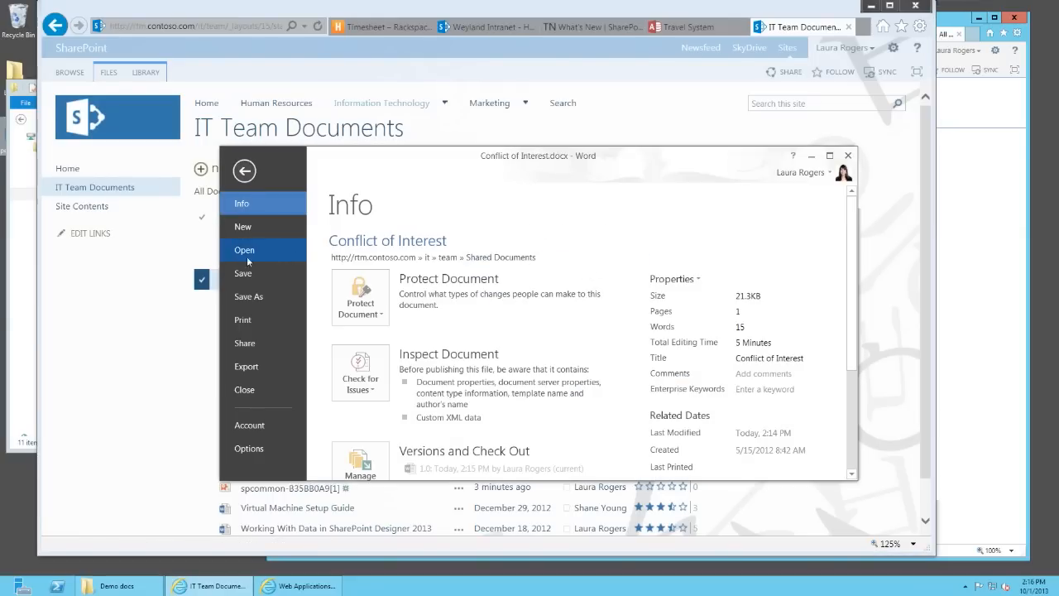
pyautogui.click(246, 392)
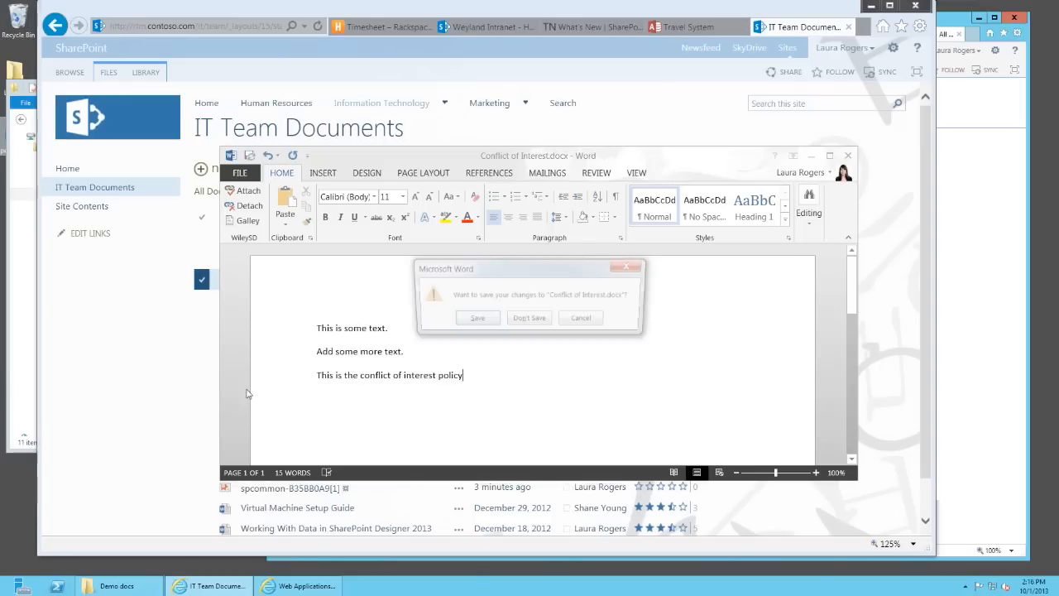
pyautogui.click(473, 320)
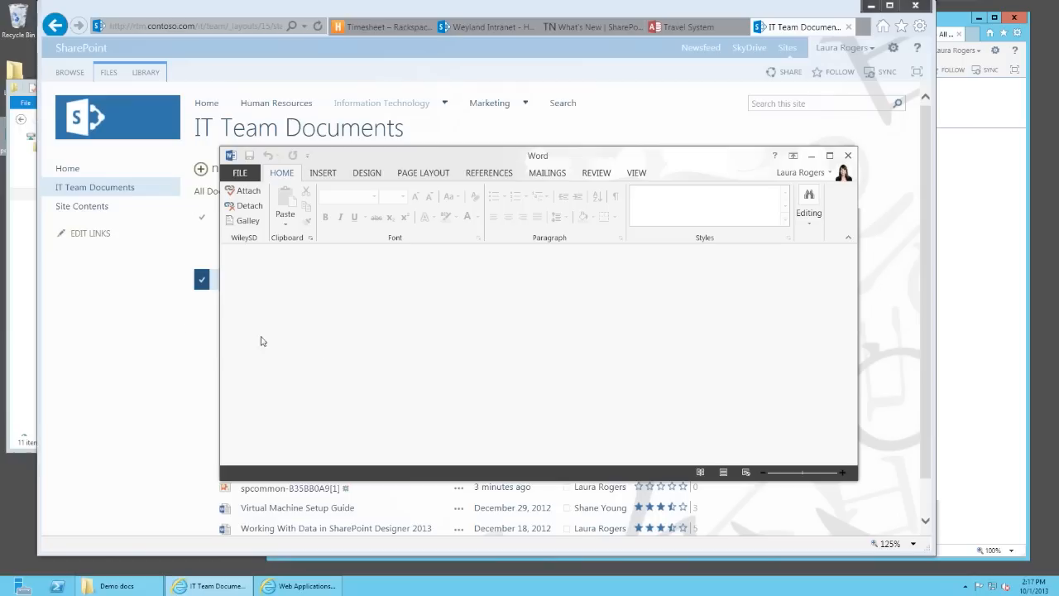
# Try to check out Conflict of Interest from its additional actions, and return to the document library
pyautogui.click(120, 334)
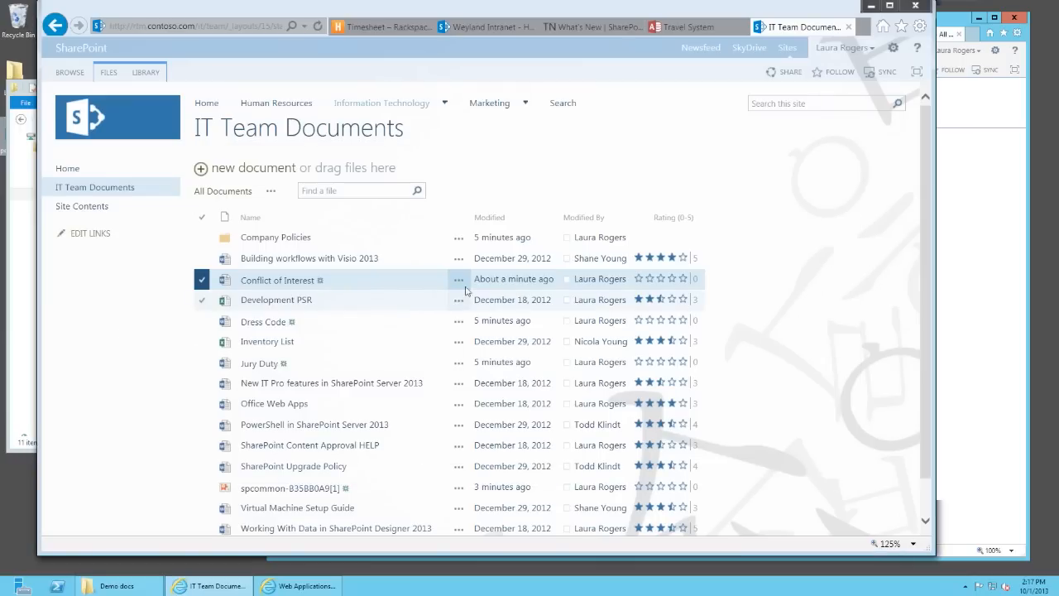
pyautogui.click(459, 281)
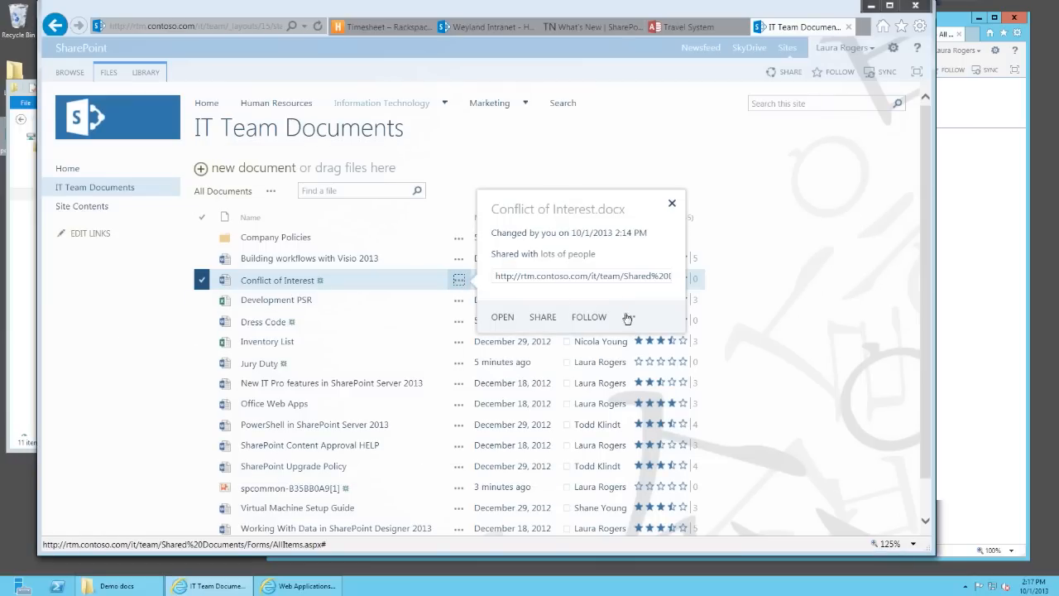
pyautogui.click(630, 317)
pyautogui.click(654, 382)
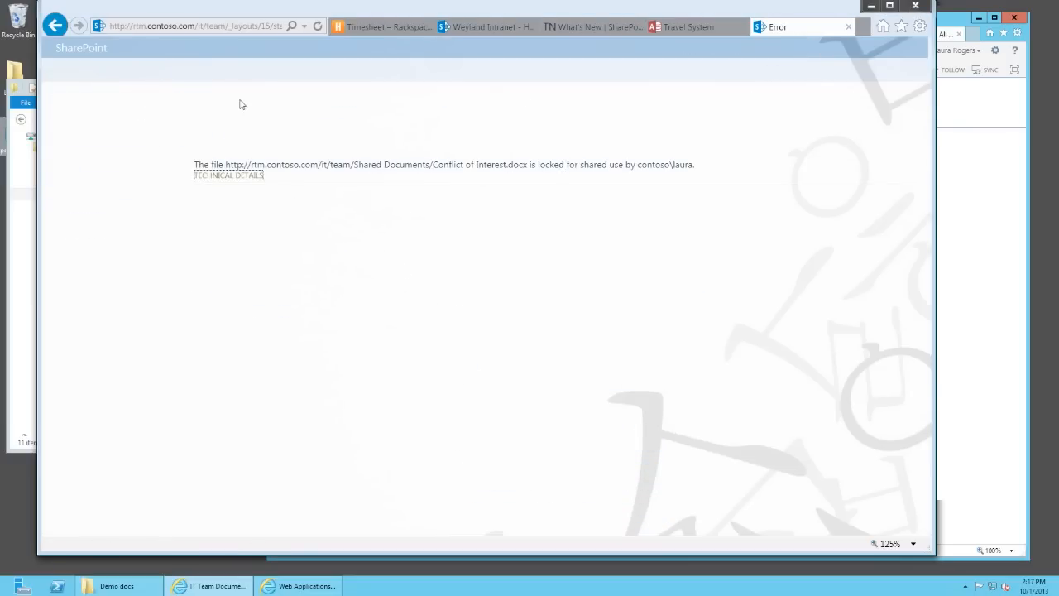
pyautogui.click(55, 26)
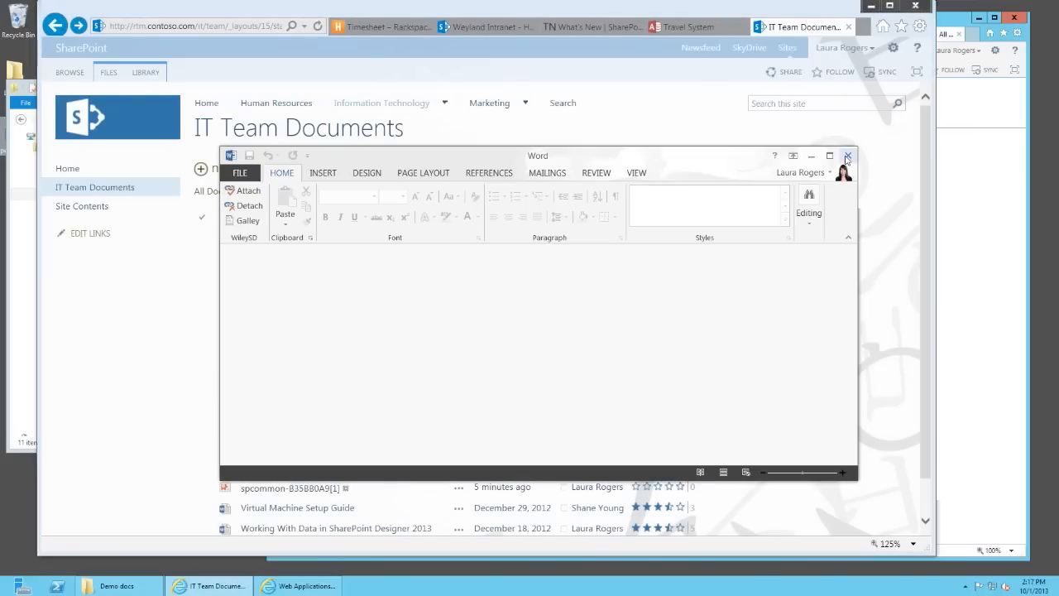
# Close the empty Word window and check out Conflict of Interest in the library
pyautogui.click(848, 157)
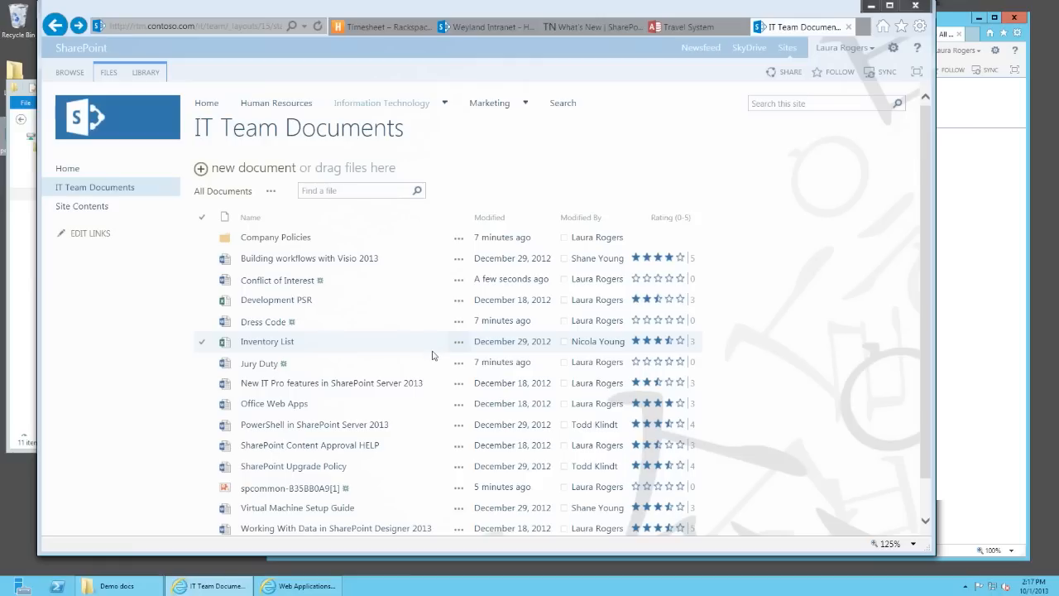
pyautogui.click(459, 281)
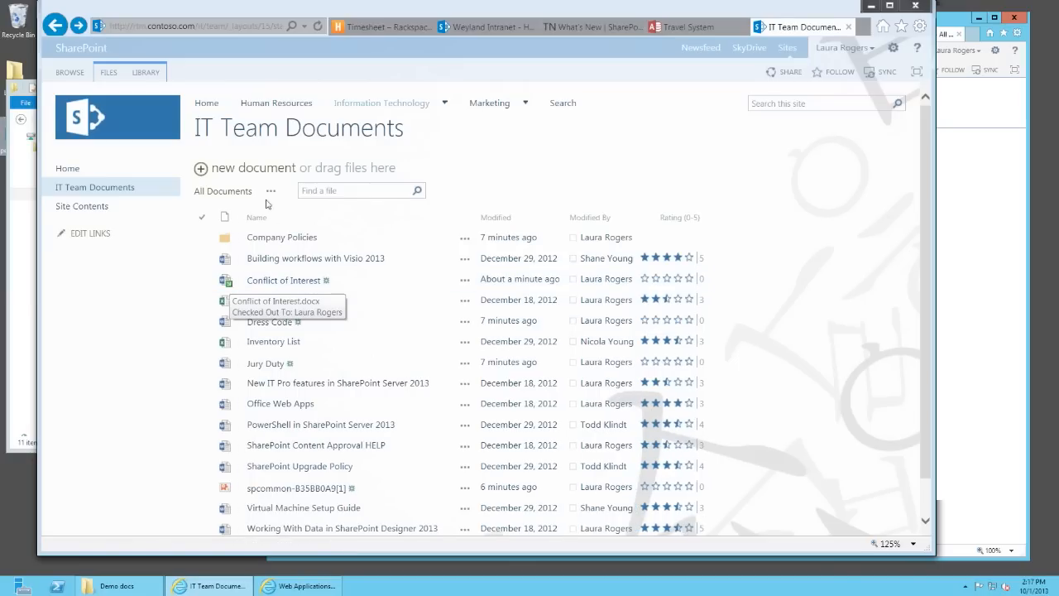
# Modify the All Documents view to display the Checked Out To column
pyautogui.click(270, 191)
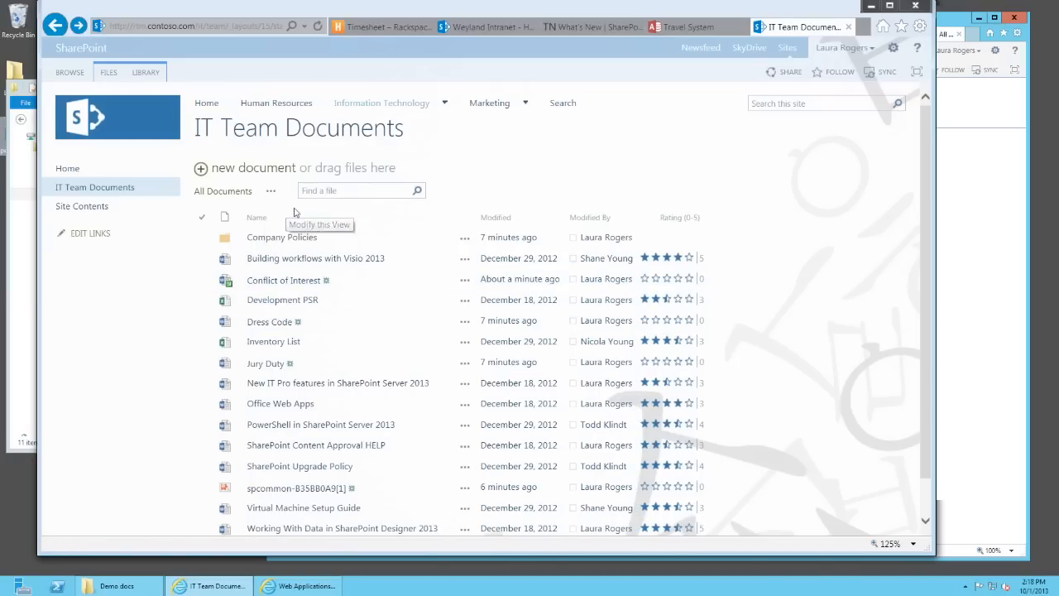
pyautogui.click(652, 258)
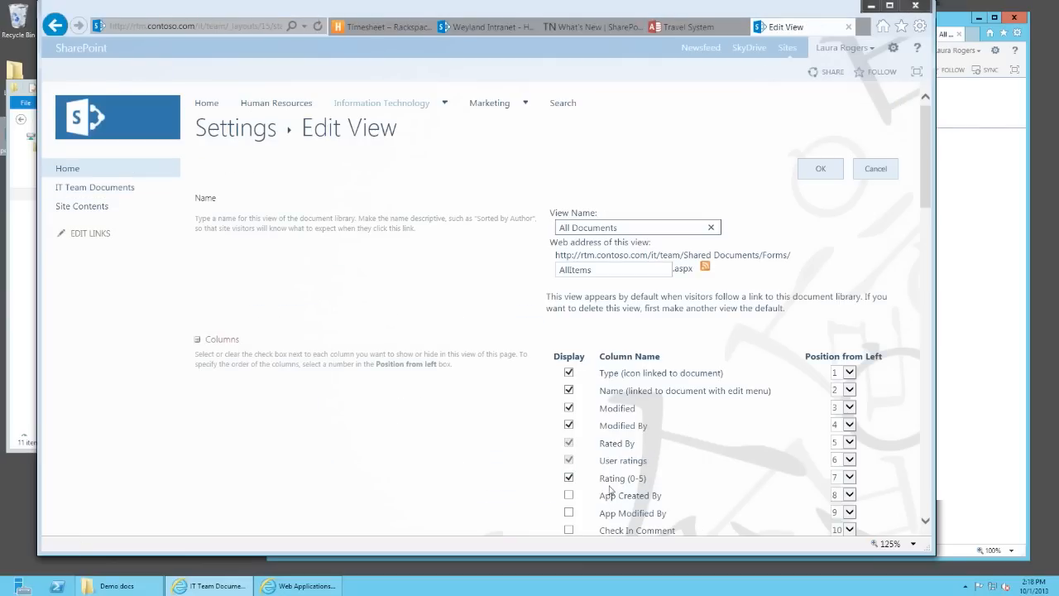
pyautogui.scroll(-1, 612, 490)
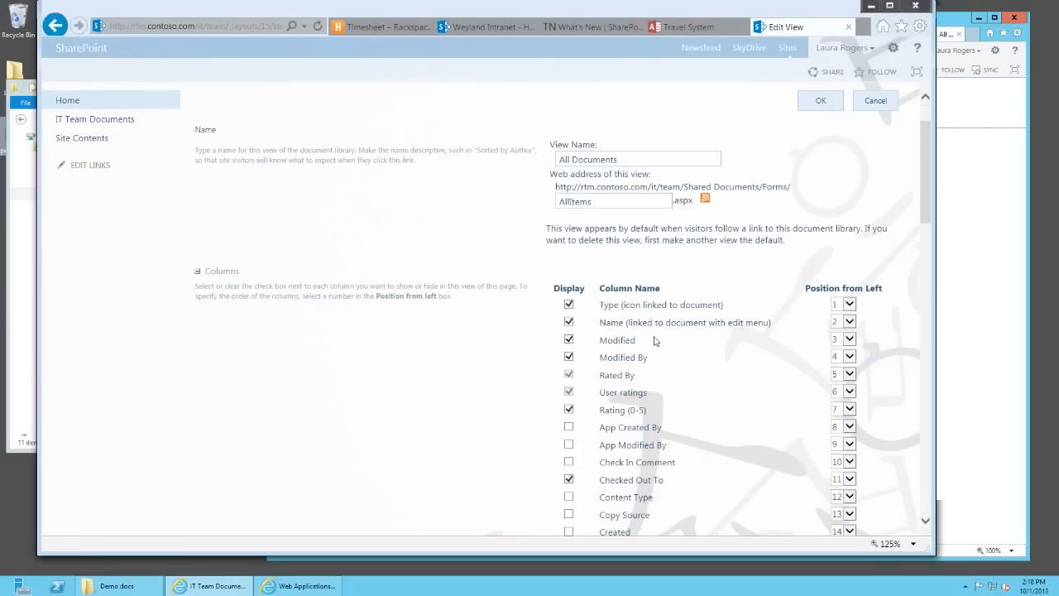
pyautogui.click(821, 101)
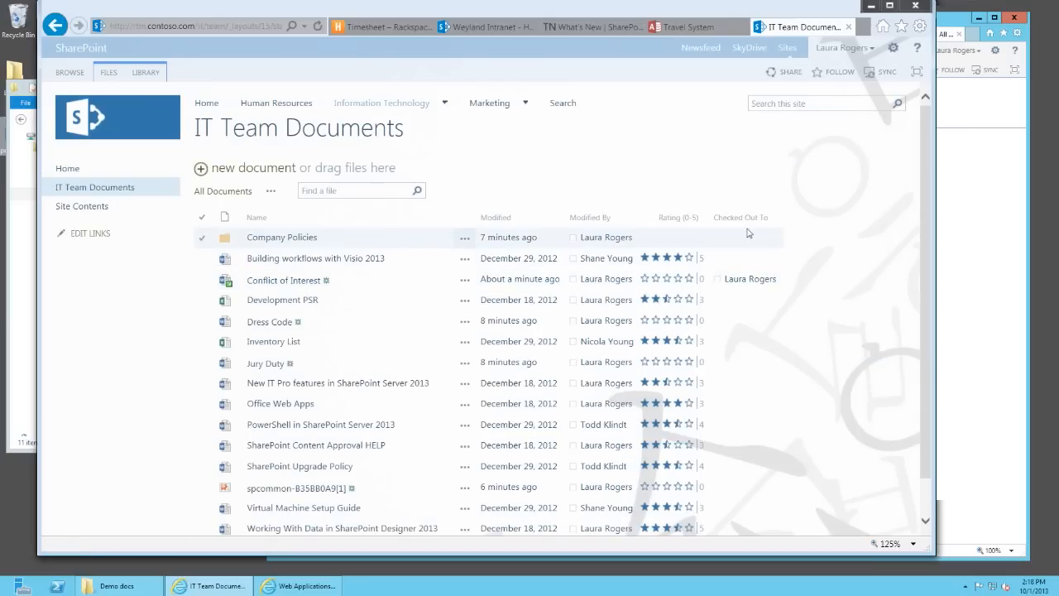
# Open the checked-out Conflict of Interest document in Word and add the line "More changes" below the existing text
pyautogui.moveTo(230, 287)
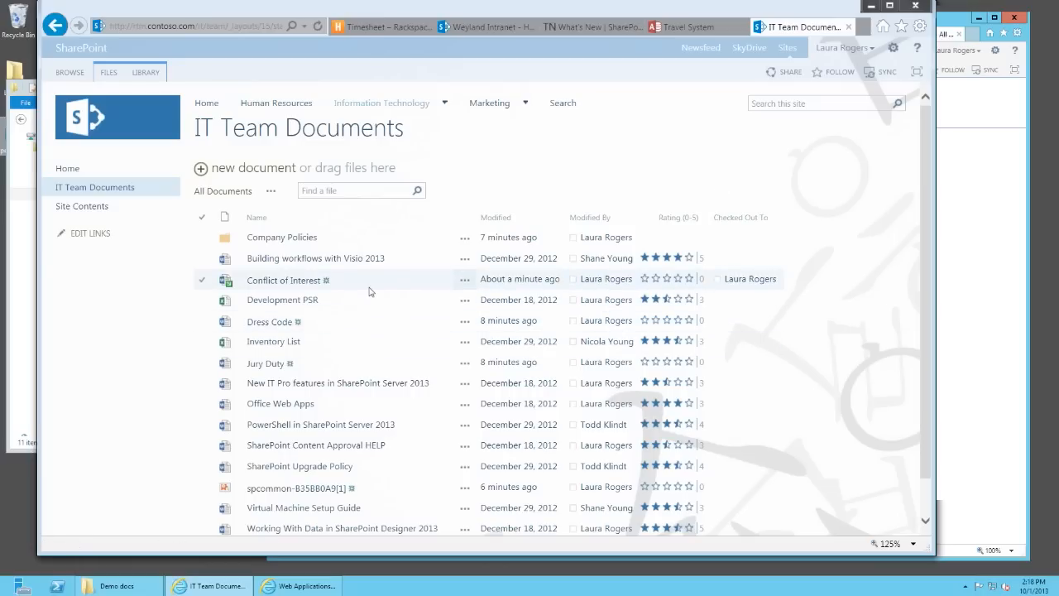
pyautogui.click(466, 281)
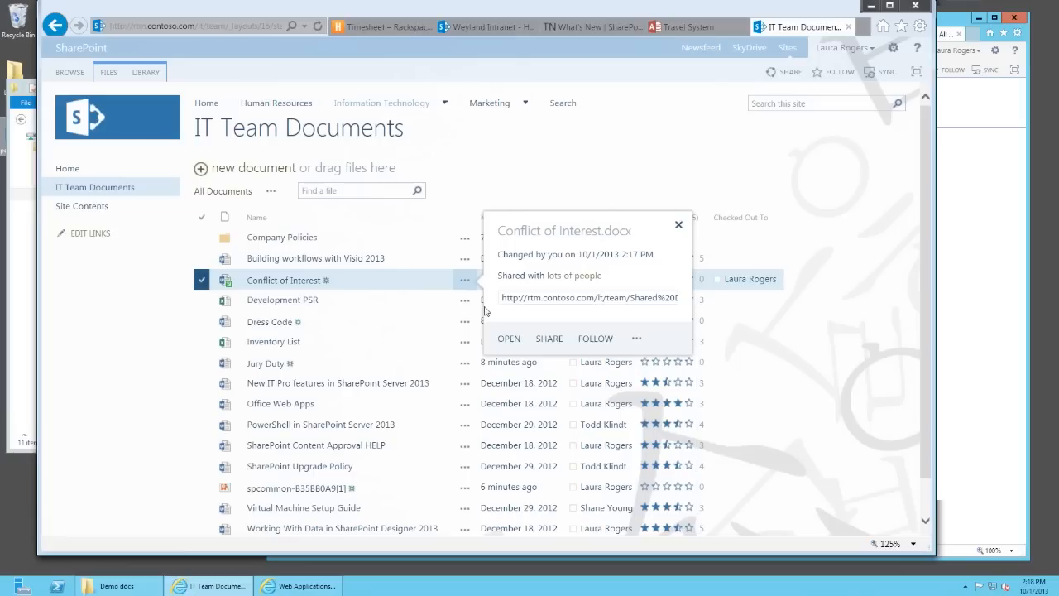
pyautogui.click(507, 338)
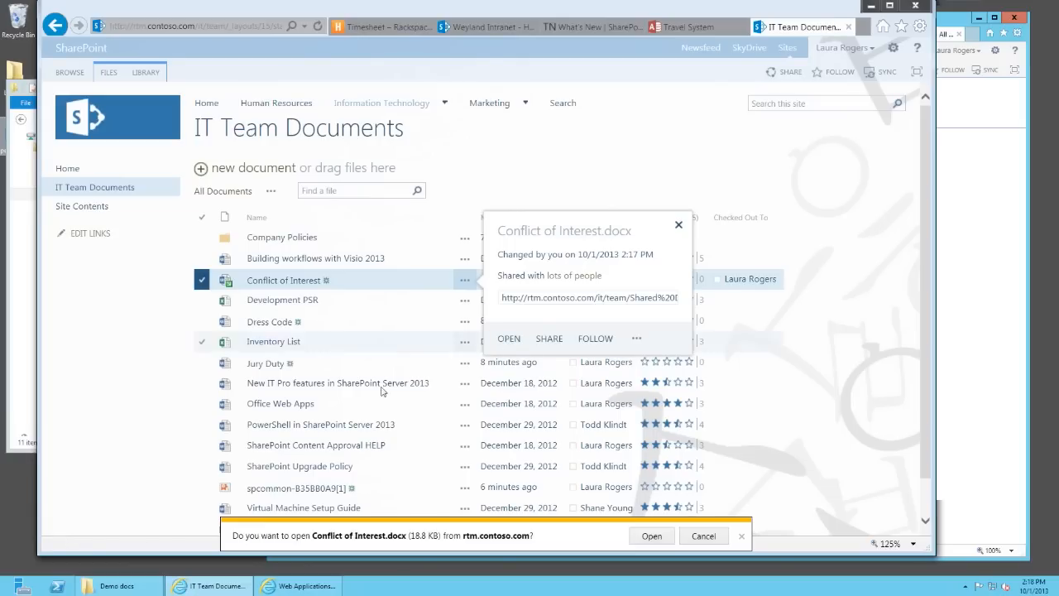
pyautogui.click(650, 536)
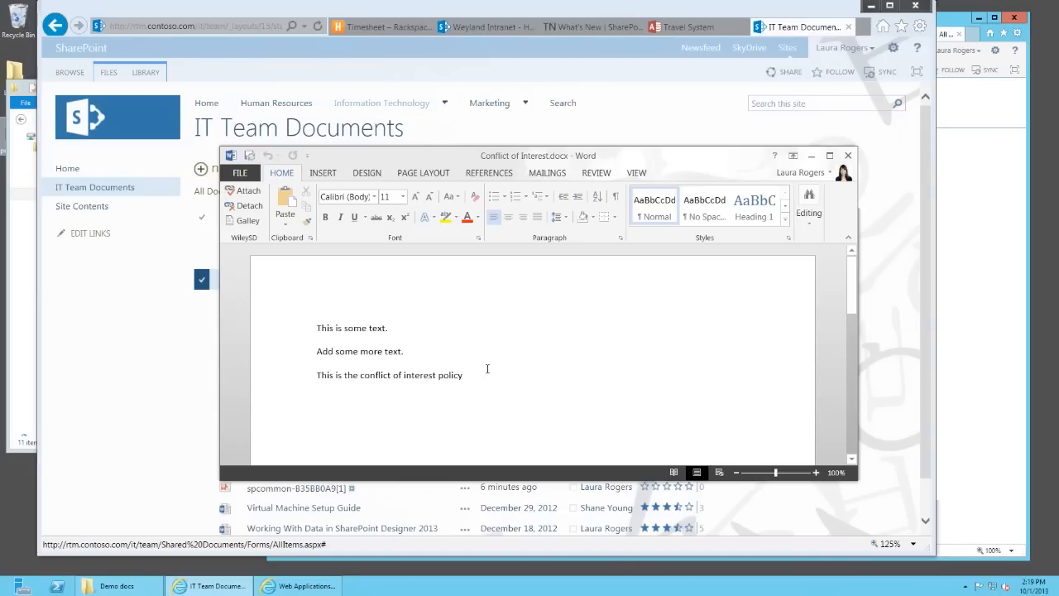
pyautogui.press('Return')
pyautogui.write('changes')
# Check in the document from Word with the version comment "Made some quick changes", keeping it checked out, and return to the text
pyautogui.click(240, 174)
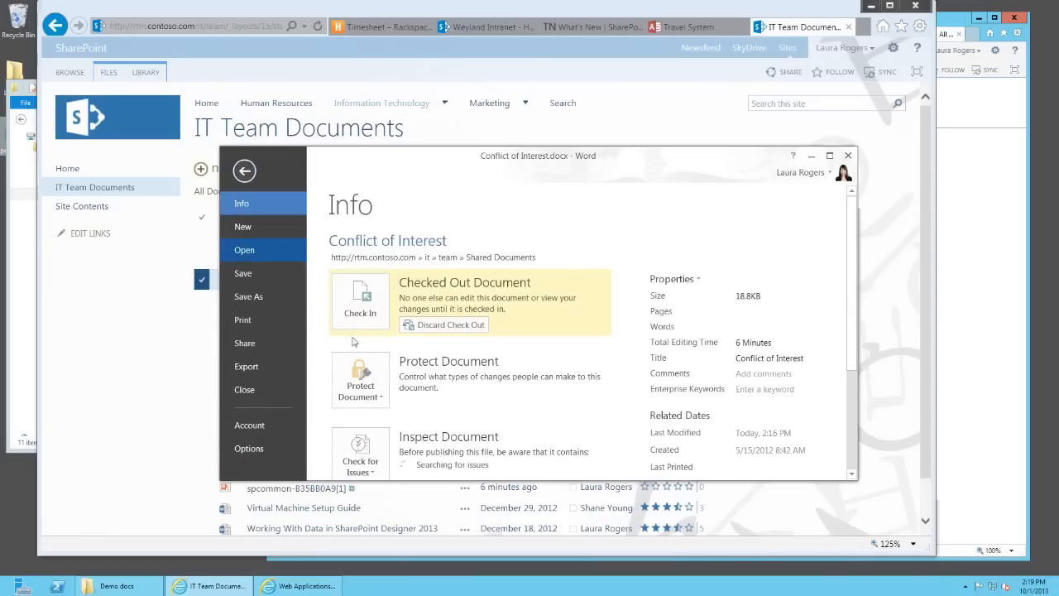
pyautogui.scroll(-3, 392, 378)
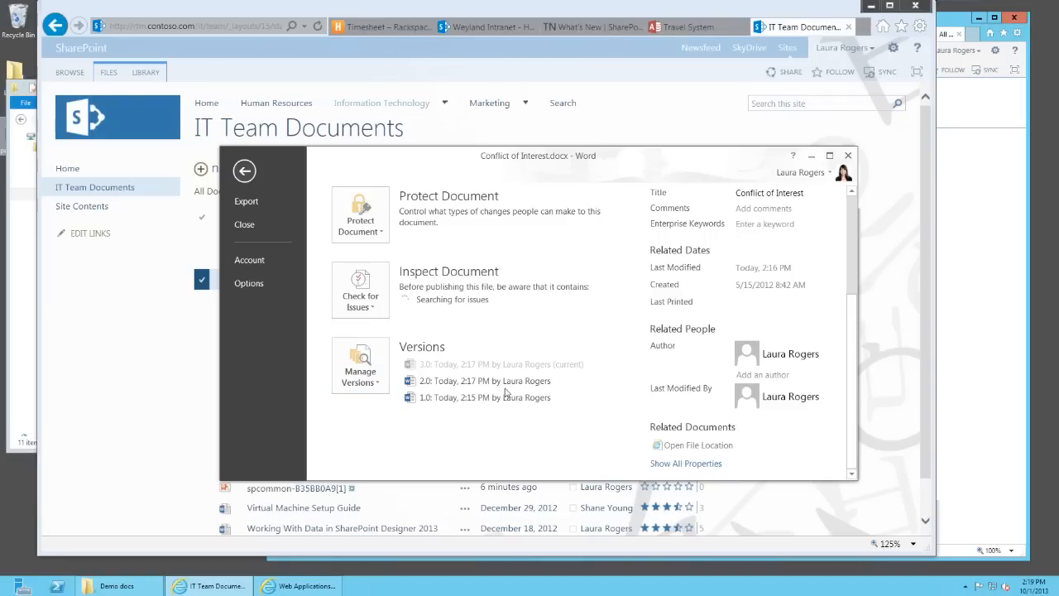
pyautogui.moveTo(853, 363); pyautogui.dragTo(852, 263)
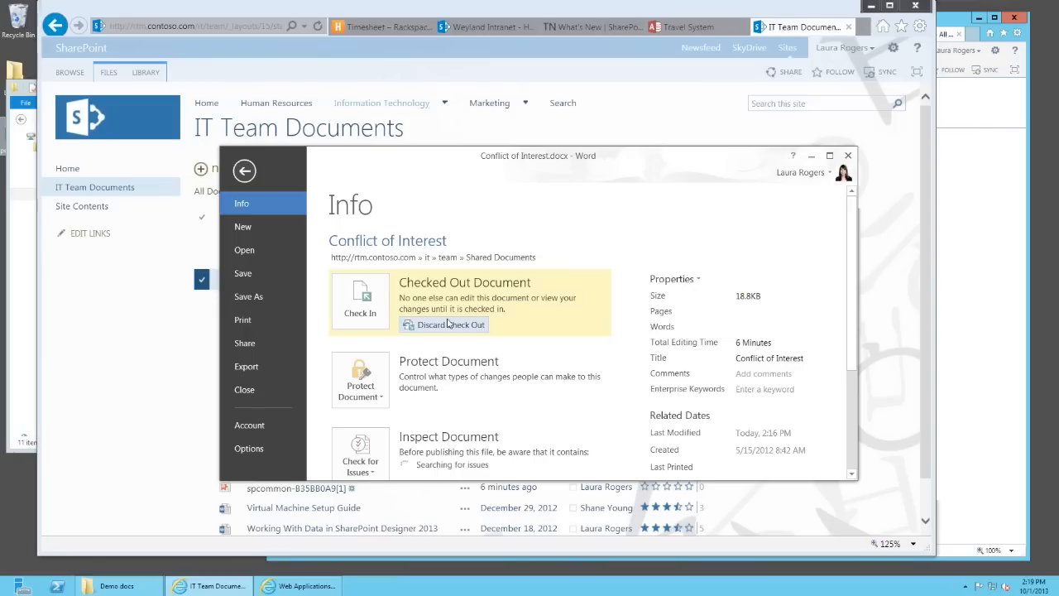
pyautogui.click(372, 306)
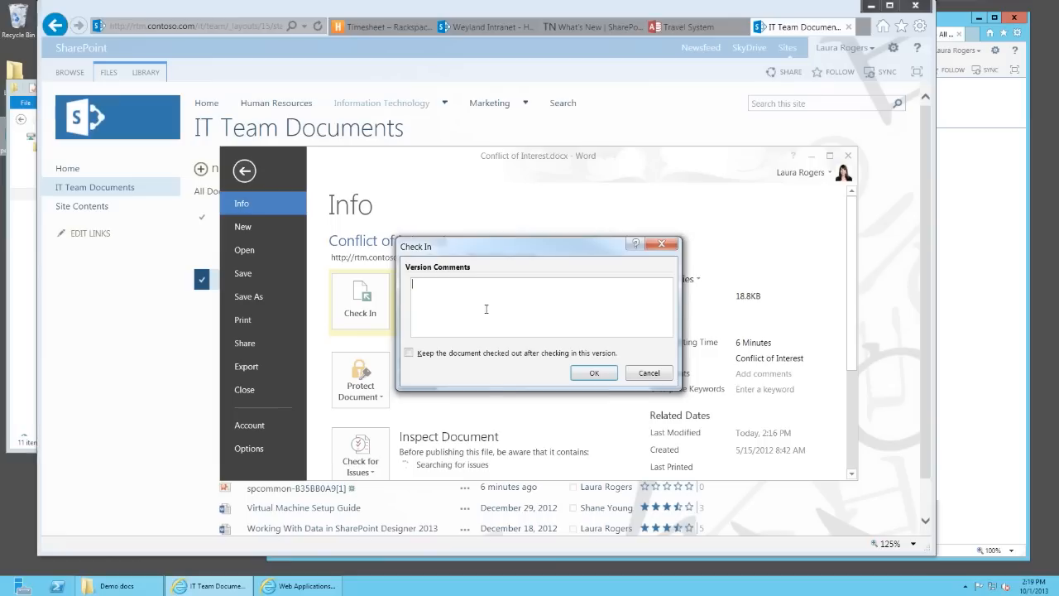
pyautogui.write('Made some quick changes')
pyautogui.click(409, 352)
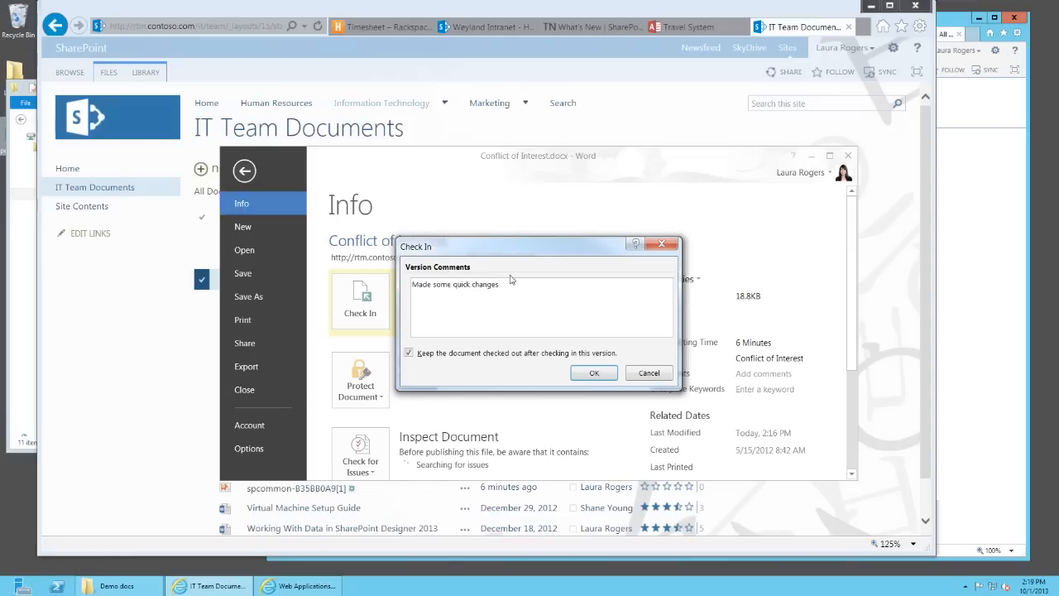
pyautogui.click(595, 374)
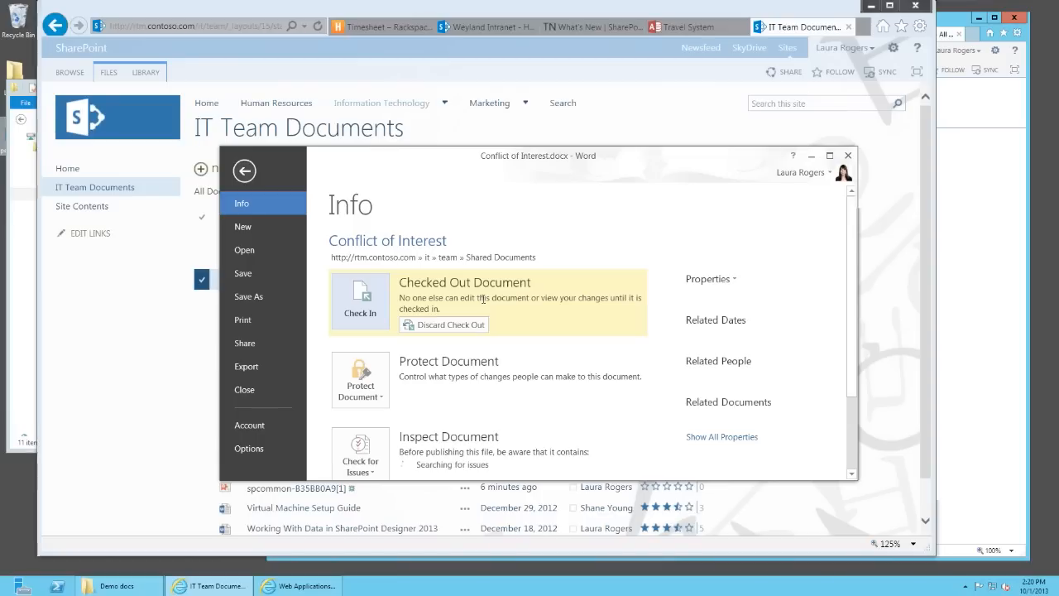
pyautogui.press('Escape')
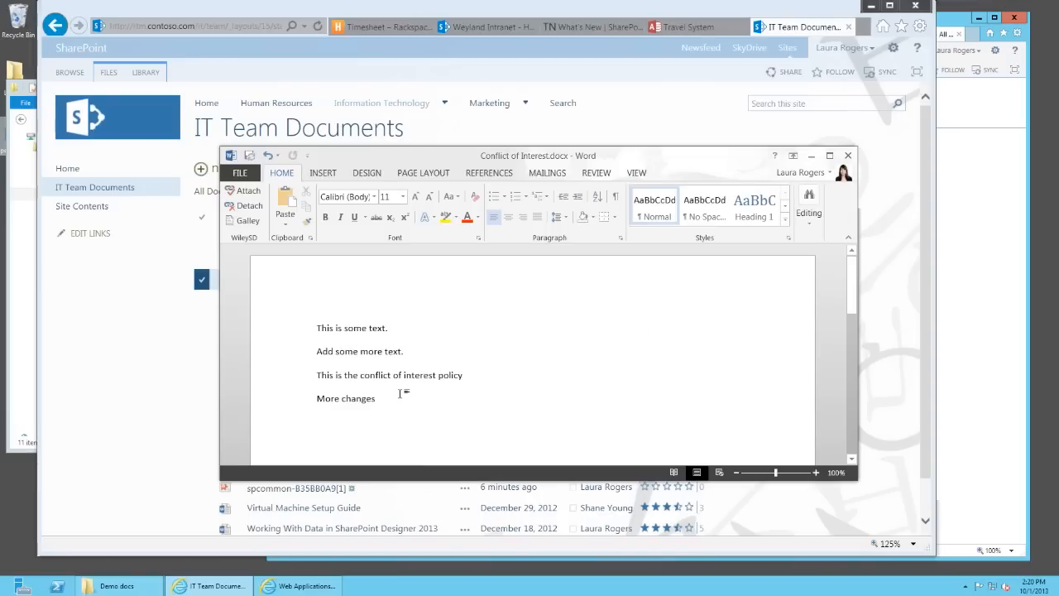
# Add the line "More stuff", then close the document with its changes saved and check it in with the comment "Finished changes"
pyautogui.press('Return')
pyautogui.write('More stuff')
pyautogui.click(848, 158)
pyautogui.click(472, 319)
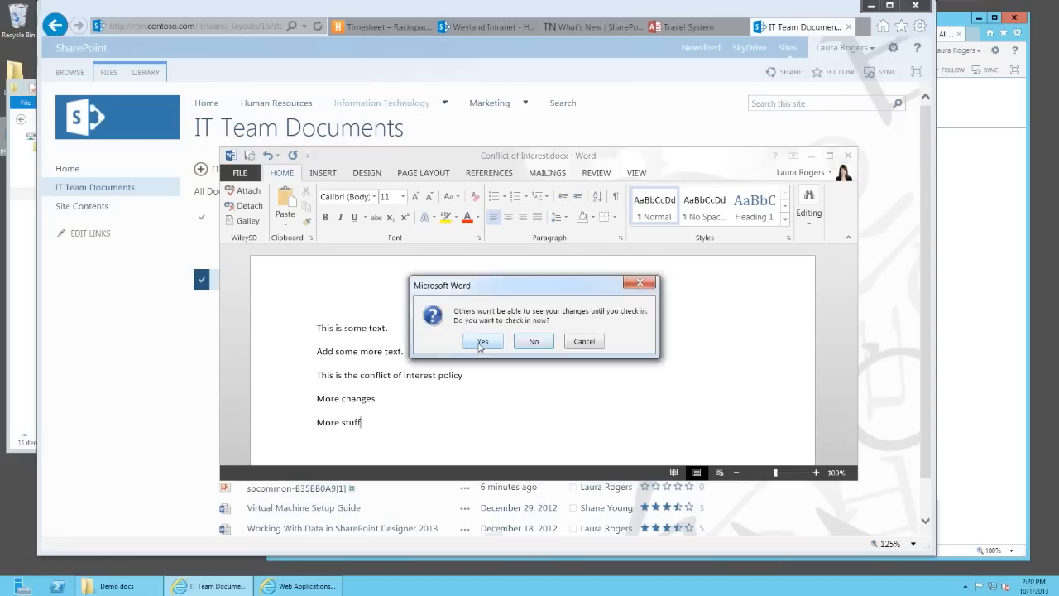
pyautogui.click(480, 340)
pyautogui.write('Finis')
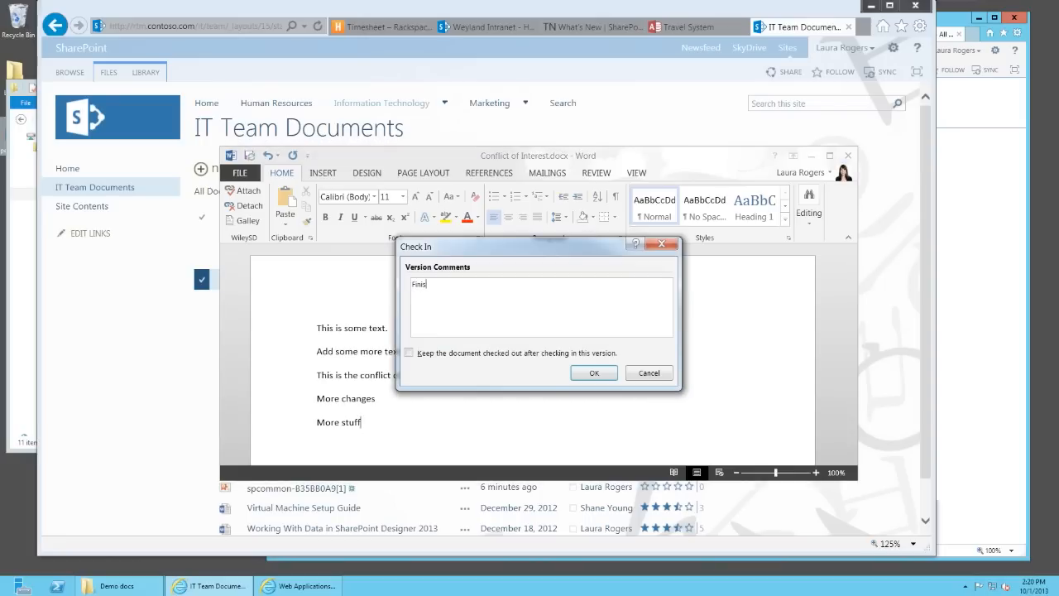
pyautogui.write('hed changes')
pyautogui.click(594, 374)
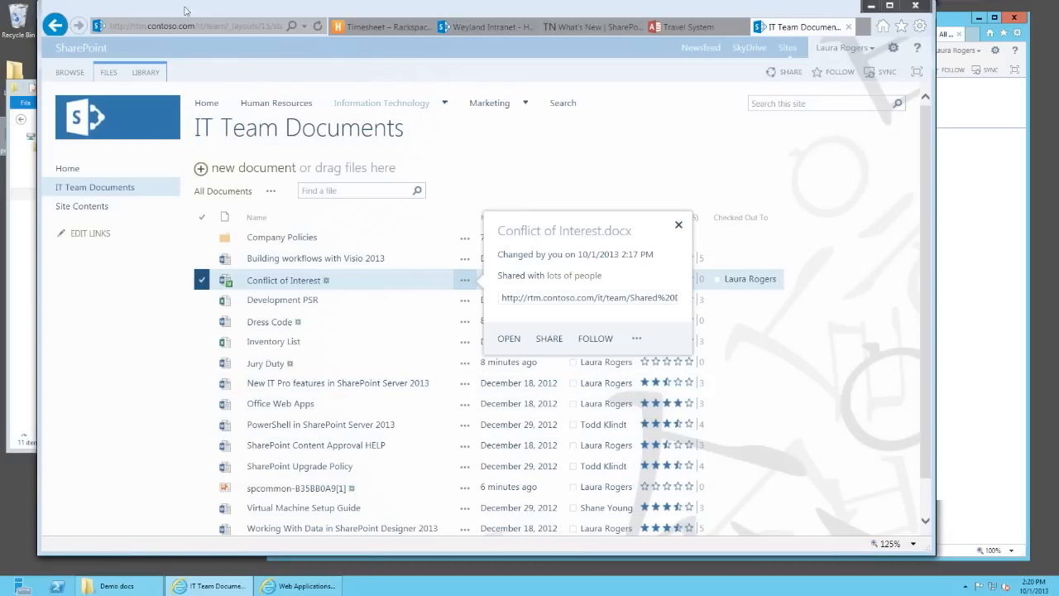
# Reopen Conflict of Interest in Word from the refreshed document library and make the document window taller
pyautogui.click(287, 133)
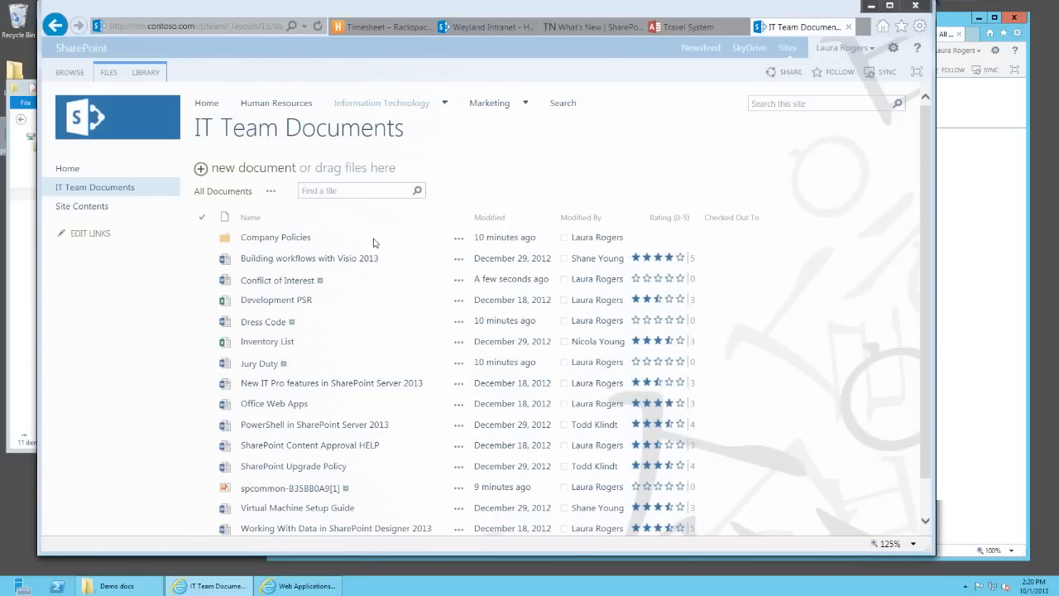
pyautogui.click(357, 287)
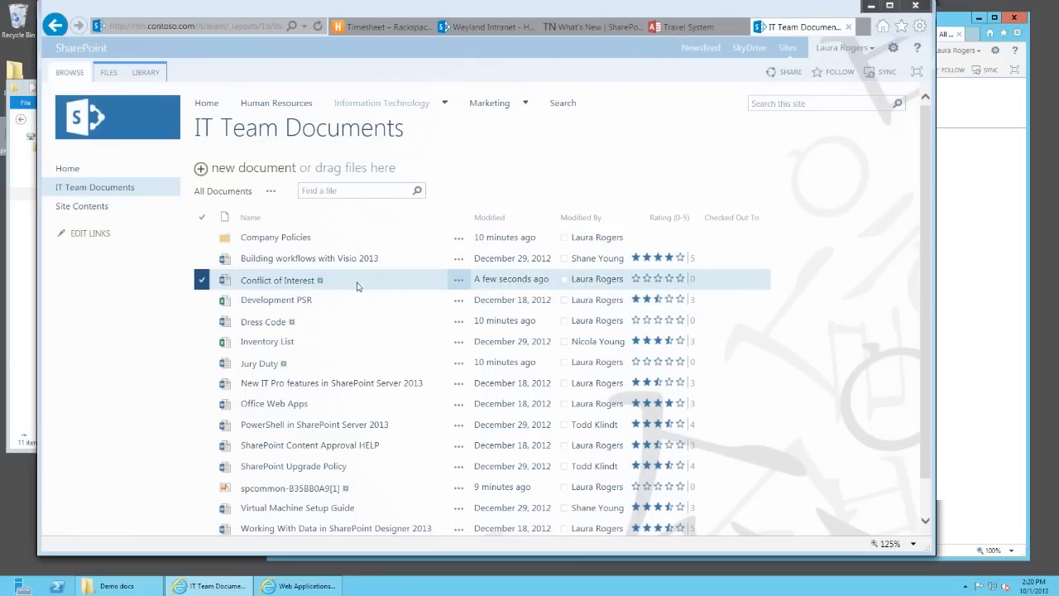
pyautogui.click(457, 283)
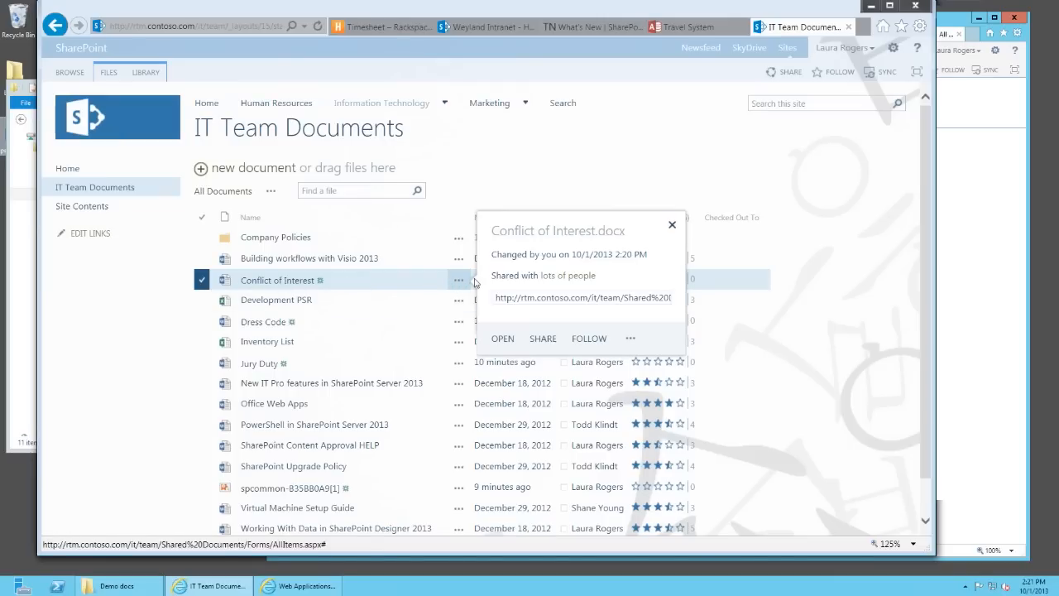
pyautogui.click(500, 340)
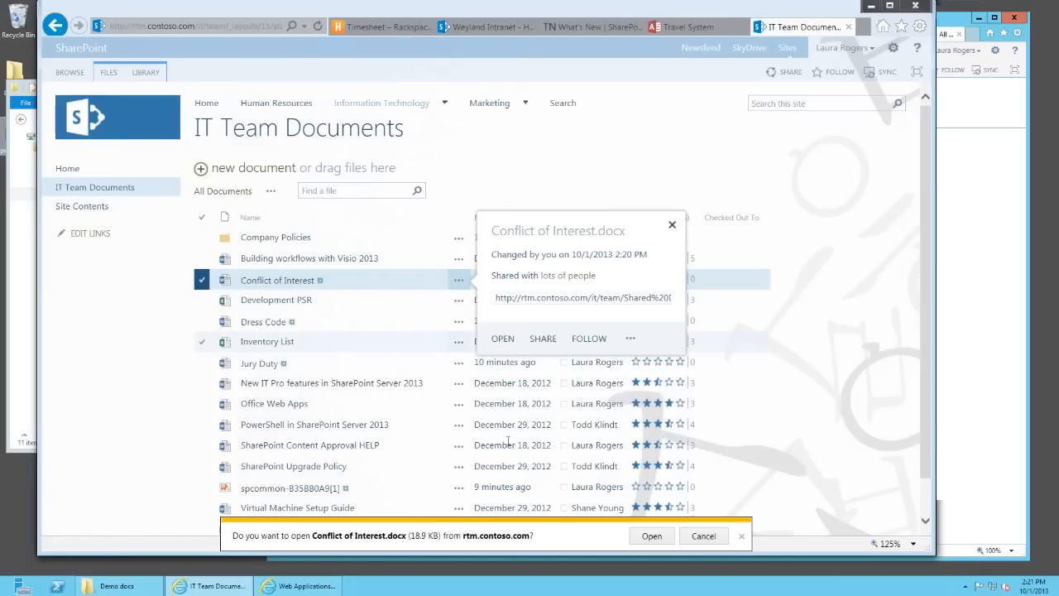
pyautogui.click(646, 536)
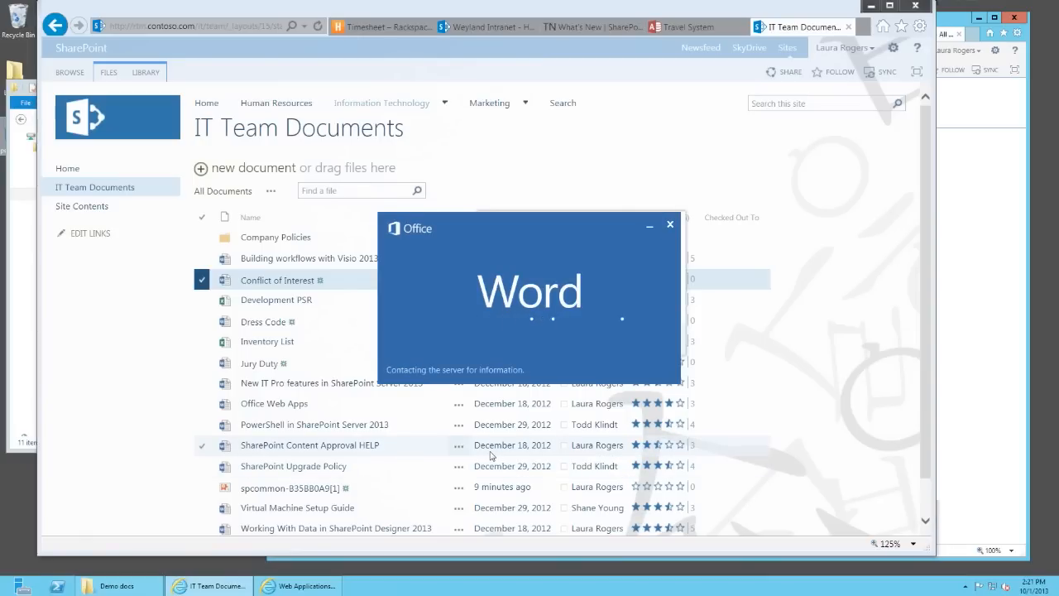
pyautogui.click(447, 124)
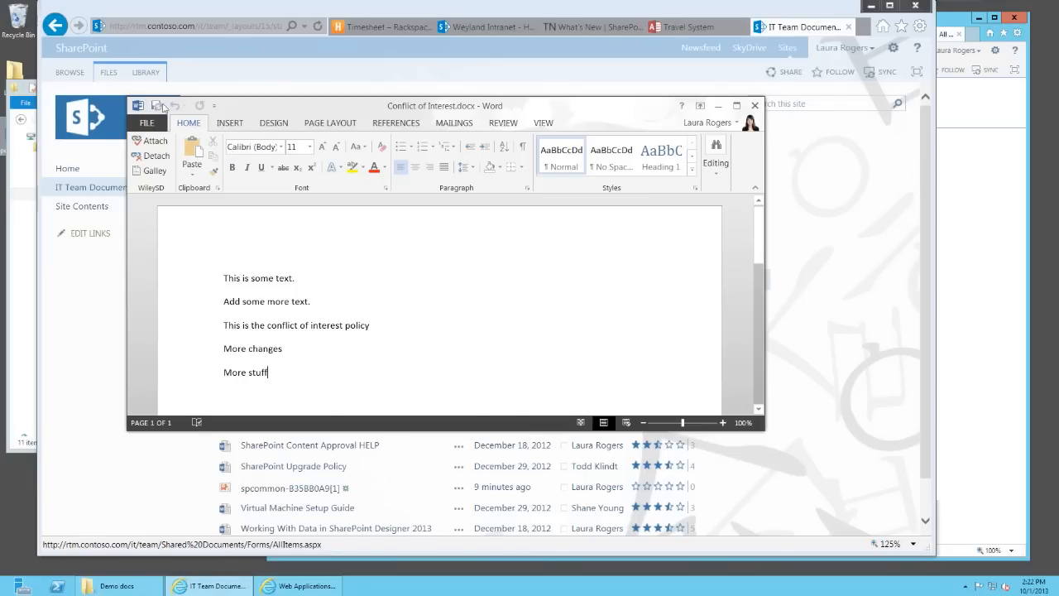
pyautogui.click(157, 108)
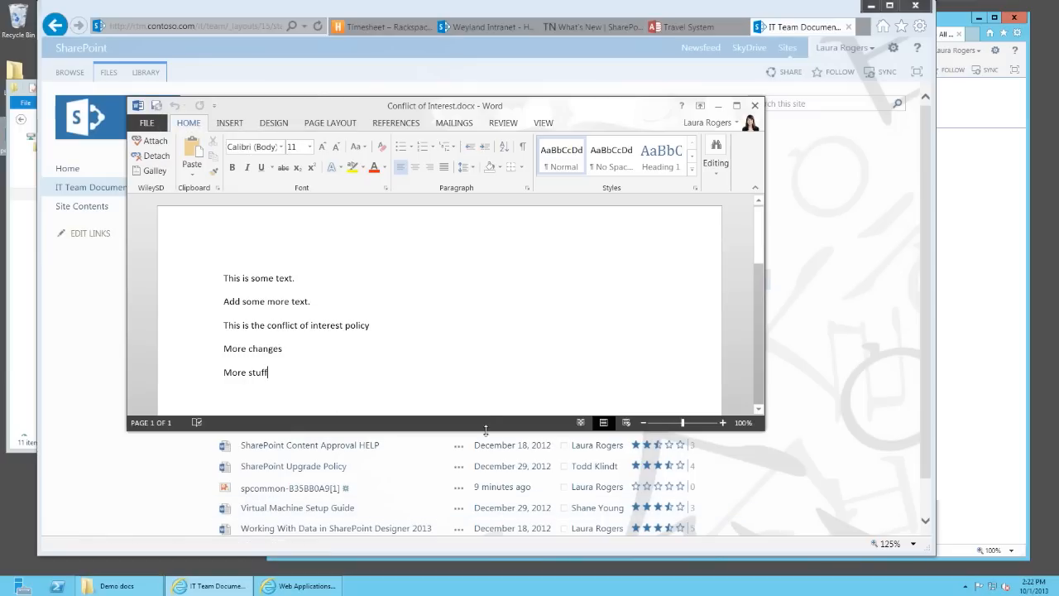
pyautogui.moveTo(486, 430); pyautogui.dragTo(483, 523)
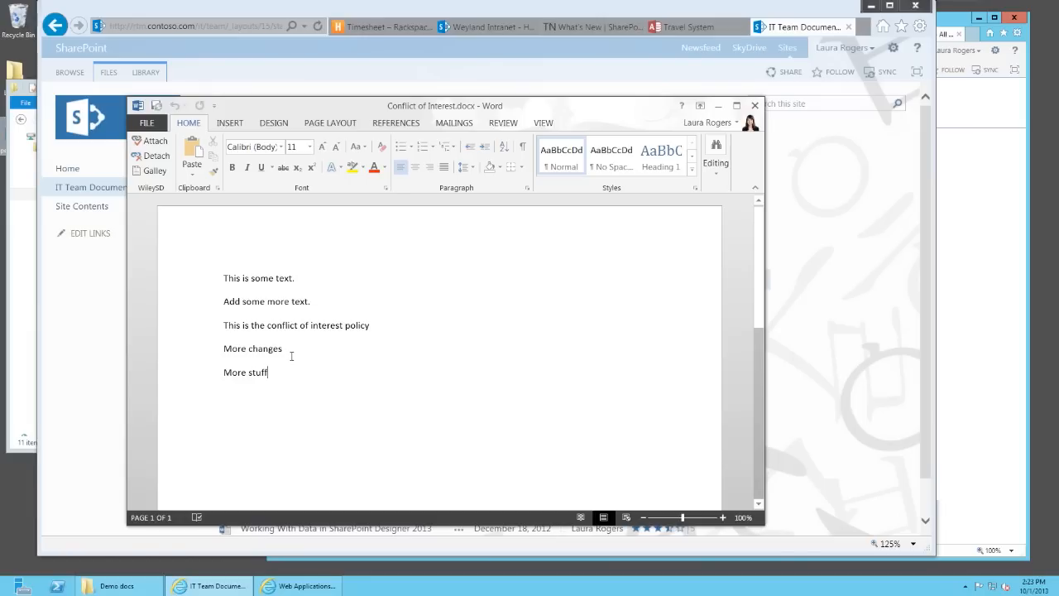
# Append "dksaldkjdkjadk stuff stuff" to the last line and paste repeated copies of "stuff stuff" after it
pyautogui.write('dksaldkjdkjadk')
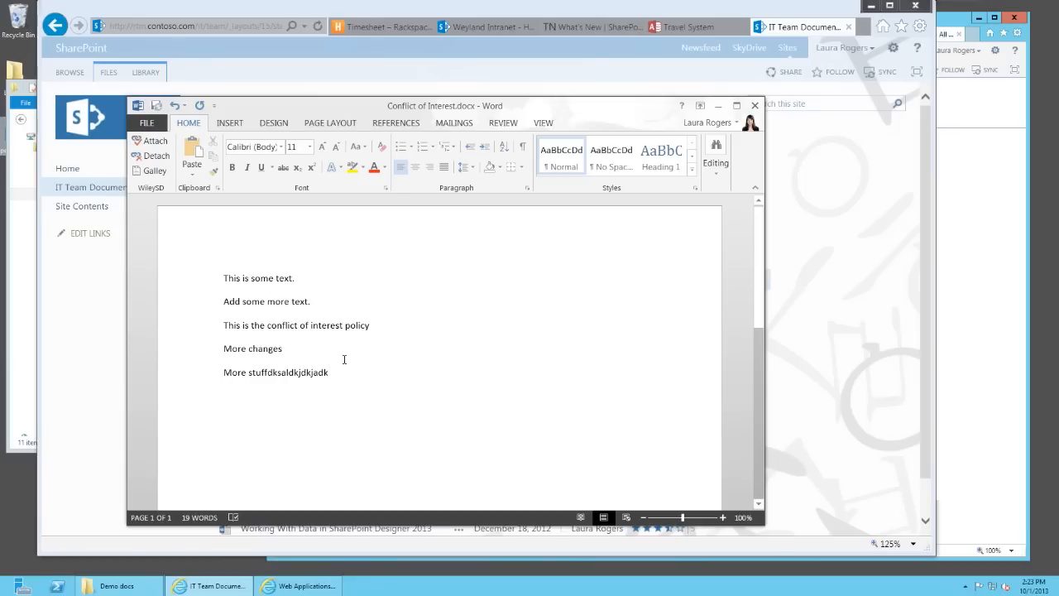
pyautogui.write('stuff stuff')
pyautogui.moveTo(331, 373); pyautogui.dragTo(374, 375)
pyautogui.hotkey('ctrl', 'c')
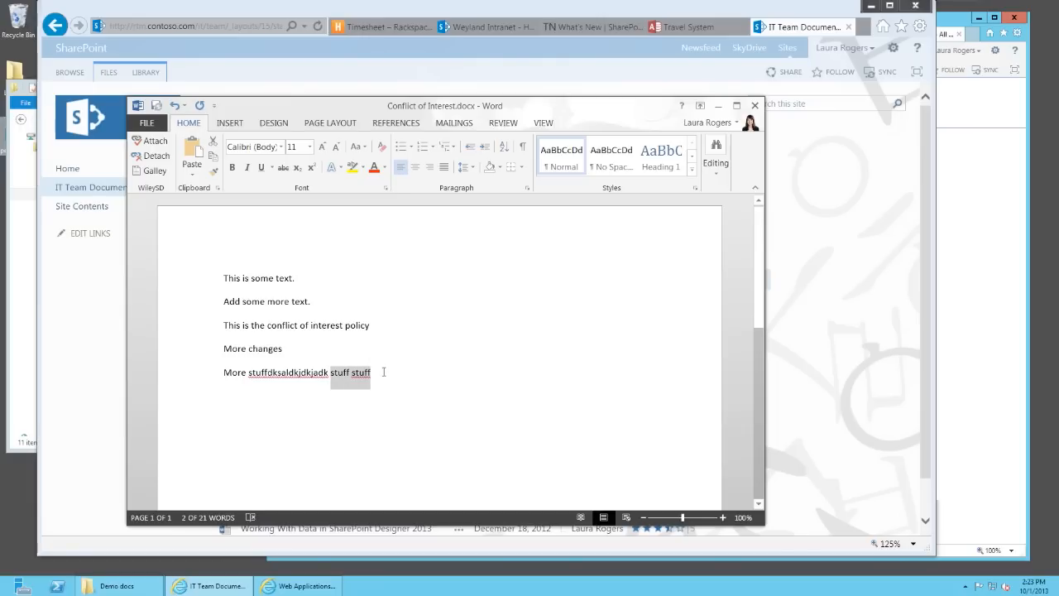
pyautogui.click(385, 373)
pyautogui.hotkey('ctrl', 'v')
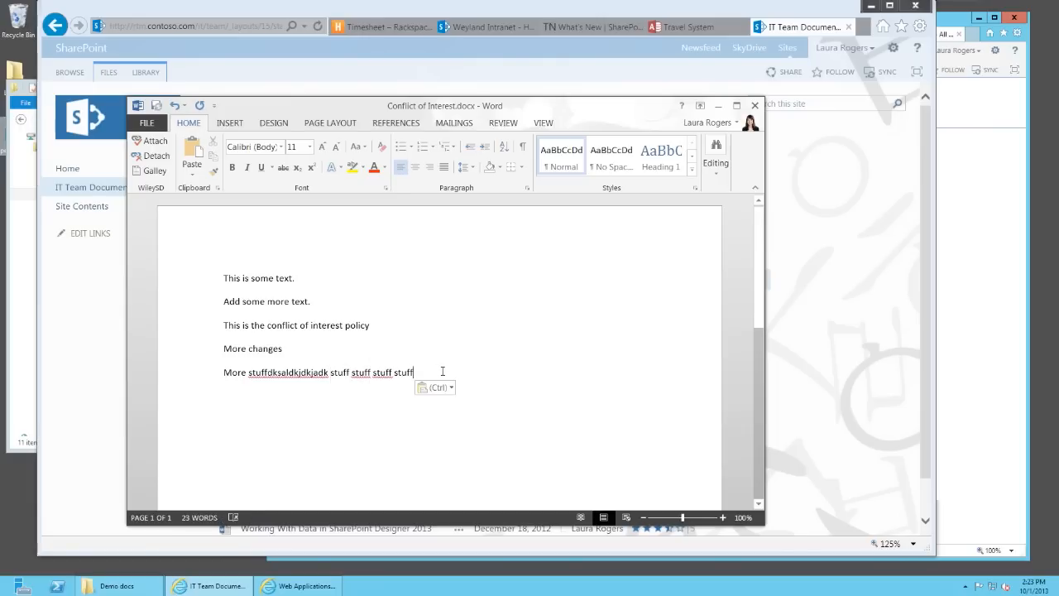
pyautogui.hotkey('ctrl', 'v')
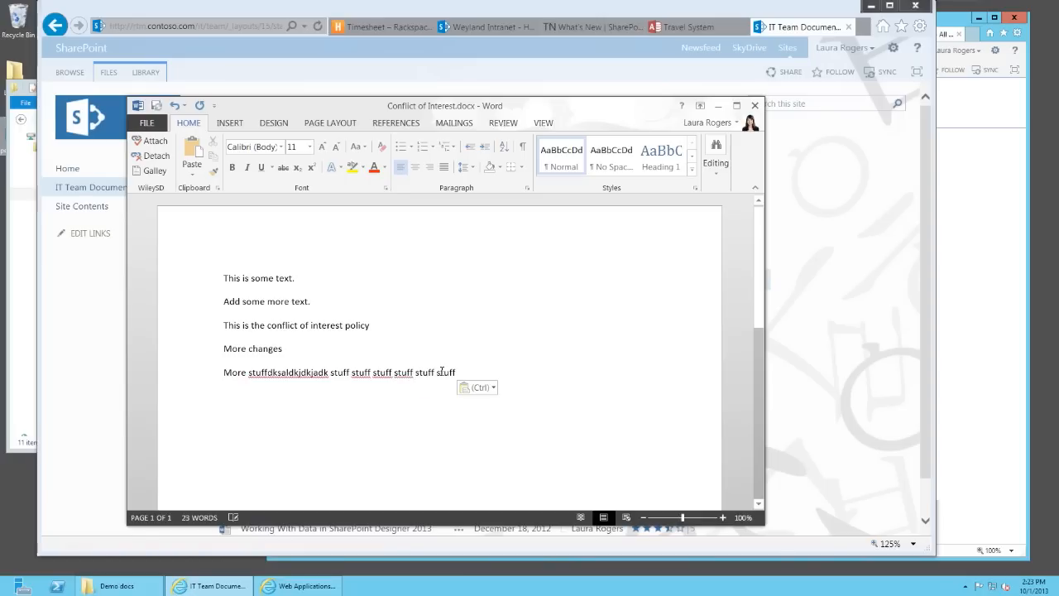
pyautogui.hotkey('ctrl', 'v')
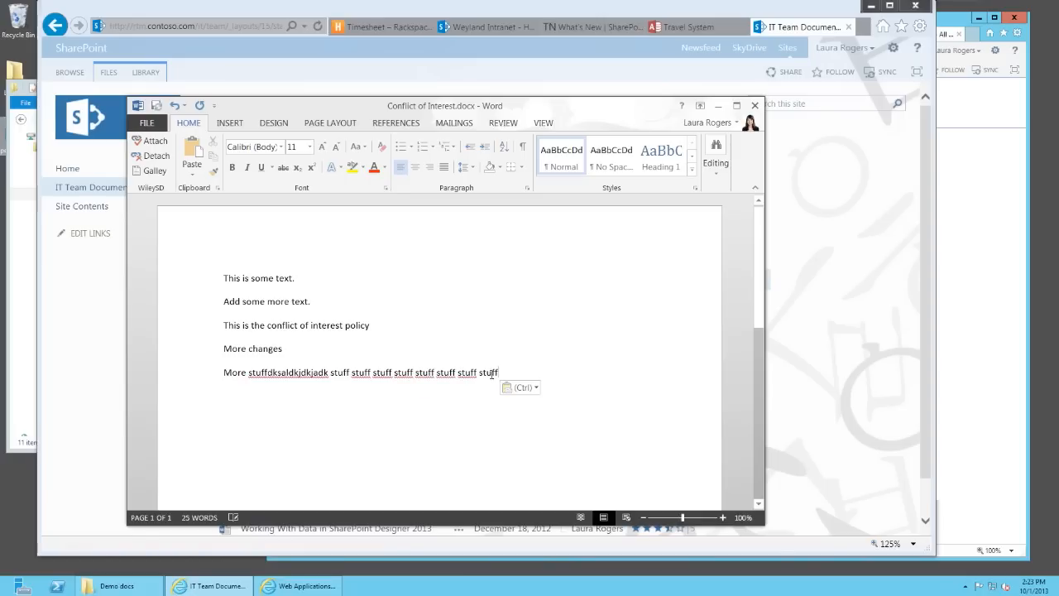
pyautogui.hotkey('ctrl', 'v')
pyautogui.hotkey('ctrl', 'v')
pyautogui.hotkey('ctrl', 'v')
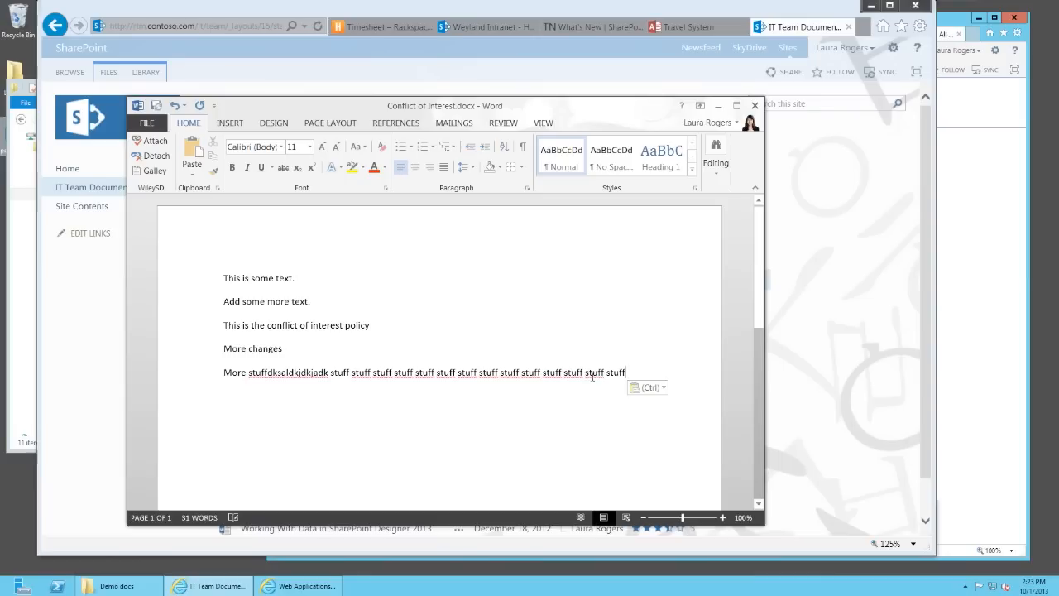
pyautogui.hotkey('ctrl', 'v')
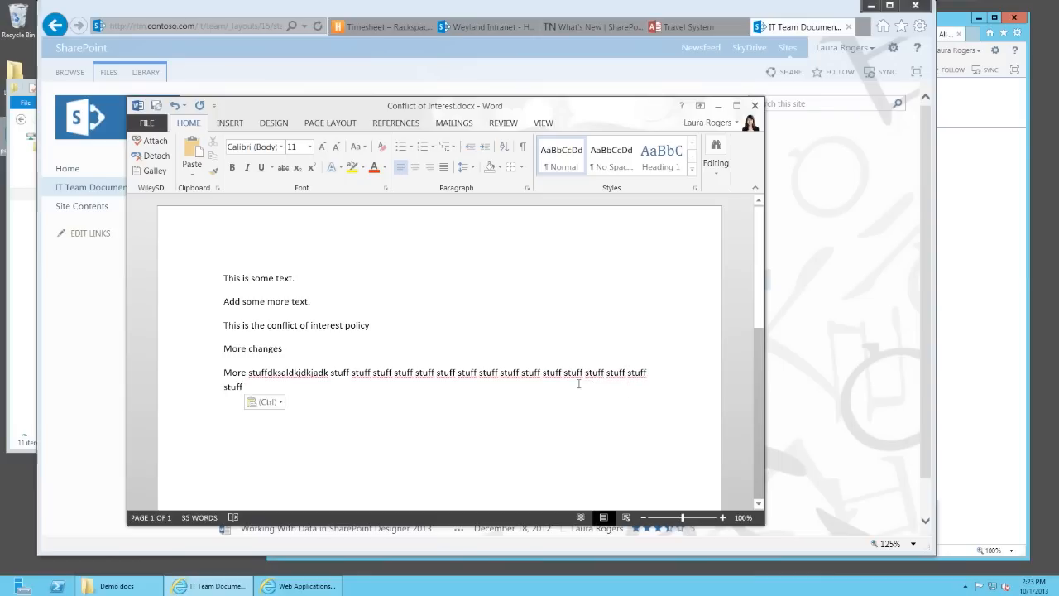
pyautogui.hotkey('ctrl', 'v')
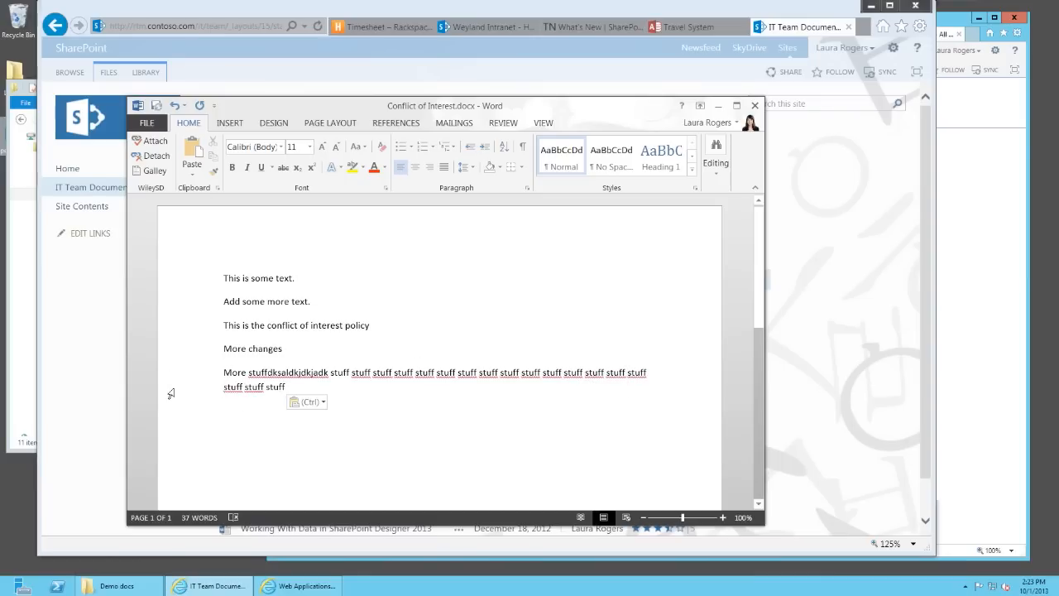
pyautogui.click(234, 372)
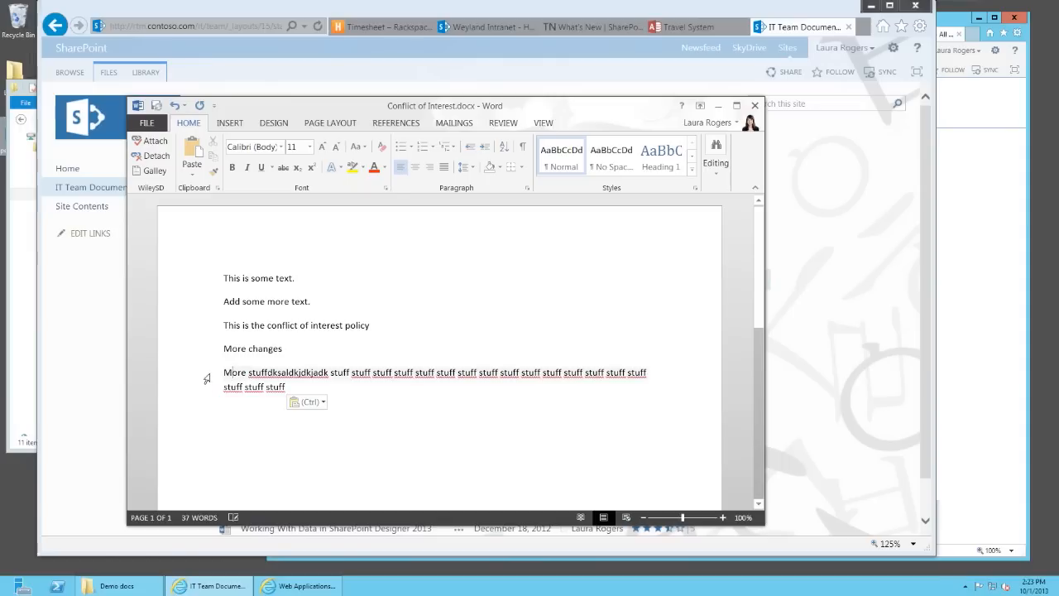
# Close the Conflict of Interest document in Word and save its changes
pyautogui.moveTo(206, 378); pyautogui.dragTo(203, 388)
pyautogui.click(247, 390)
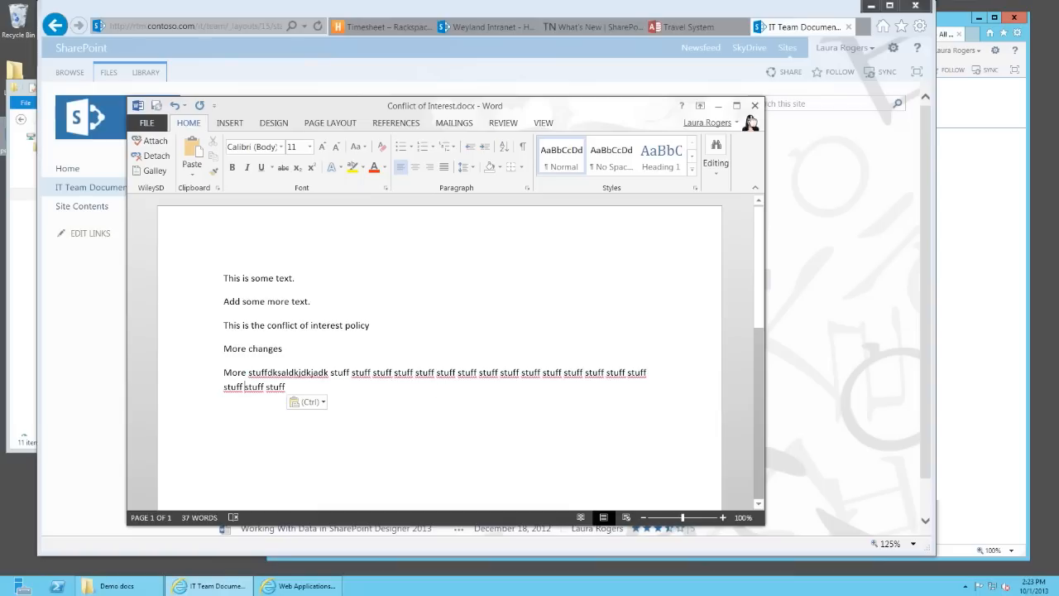
pyautogui.click(755, 106)
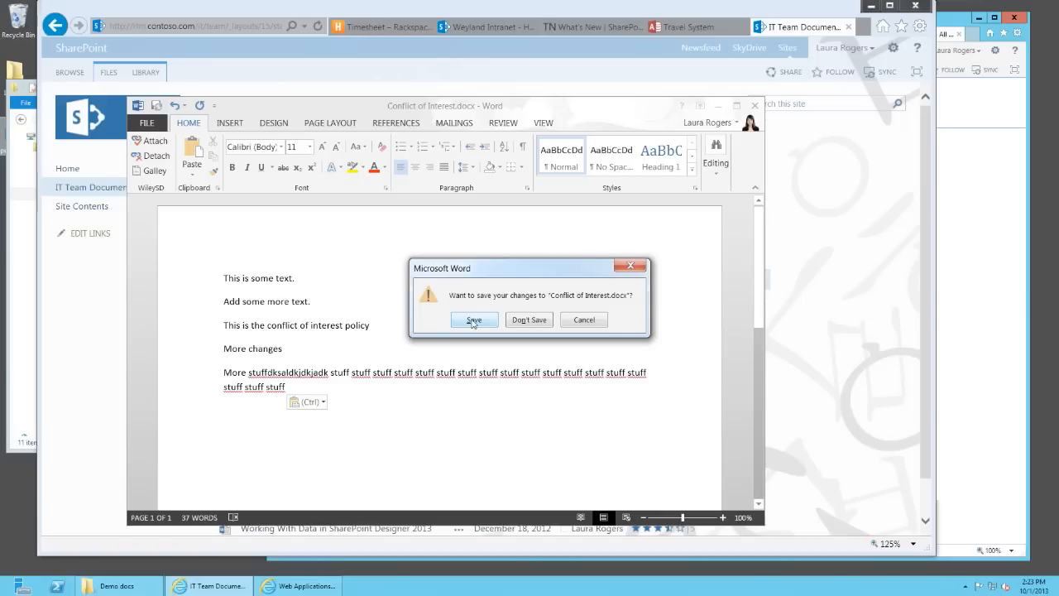
pyautogui.click(473, 321)
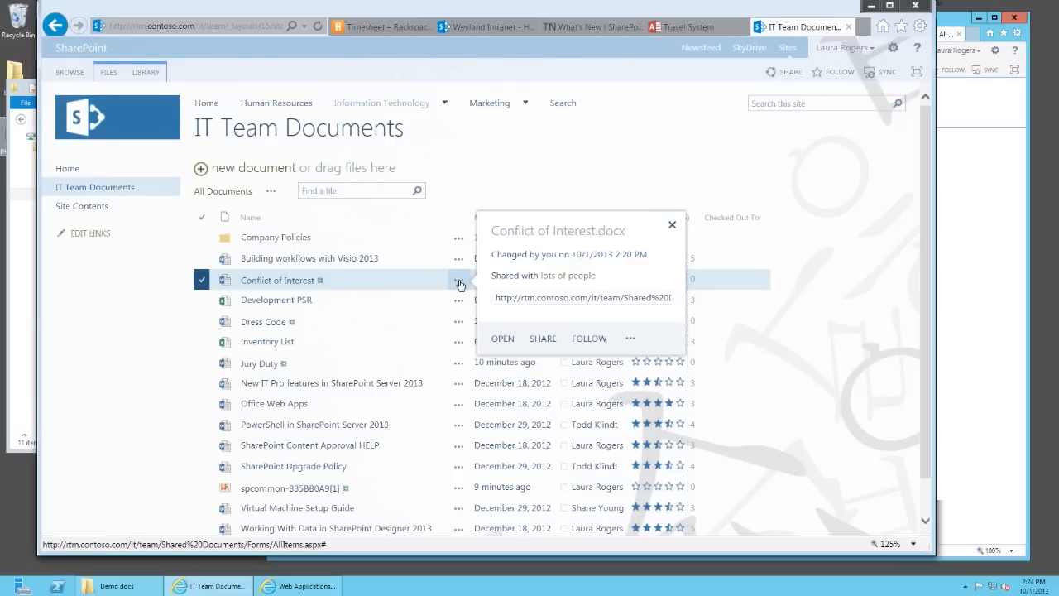
# Share Conflict of Interest with the colleague found by first name, granting the "Can view" permission
pyautogui.click(543, 339)
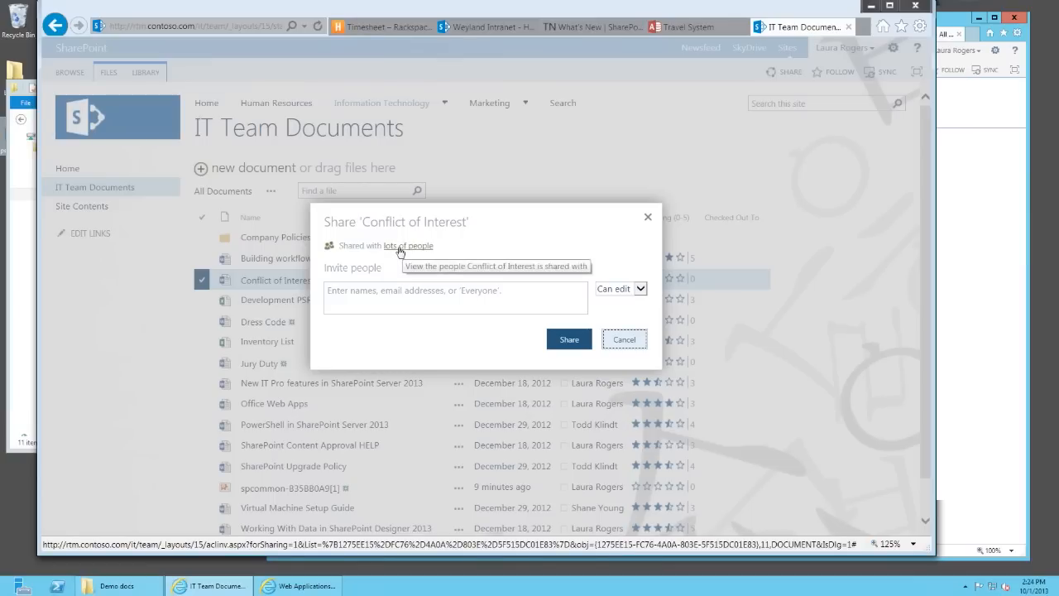
pyautogui.click(397, 294)
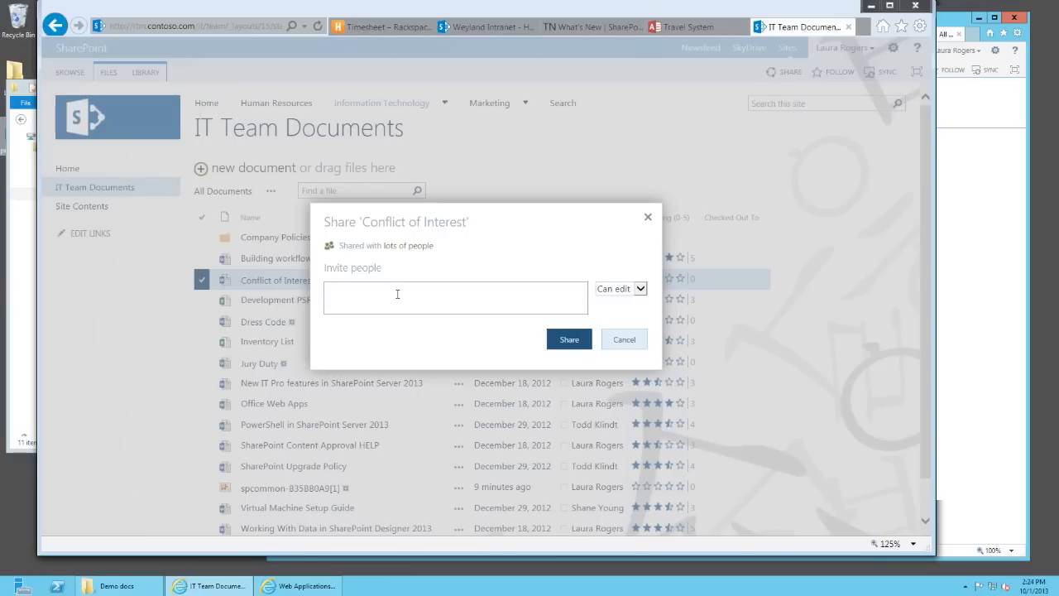
pyautogui.write('shane')
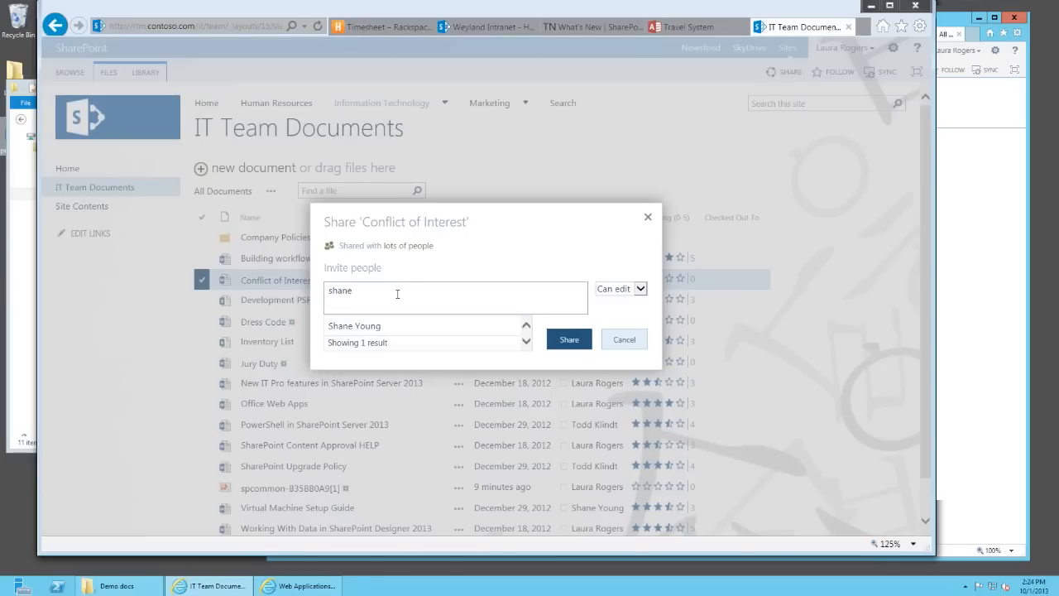
pyautogui.click(378, 328)
pyautogui.click(634, 288)
pyautogui.click(632, 298)
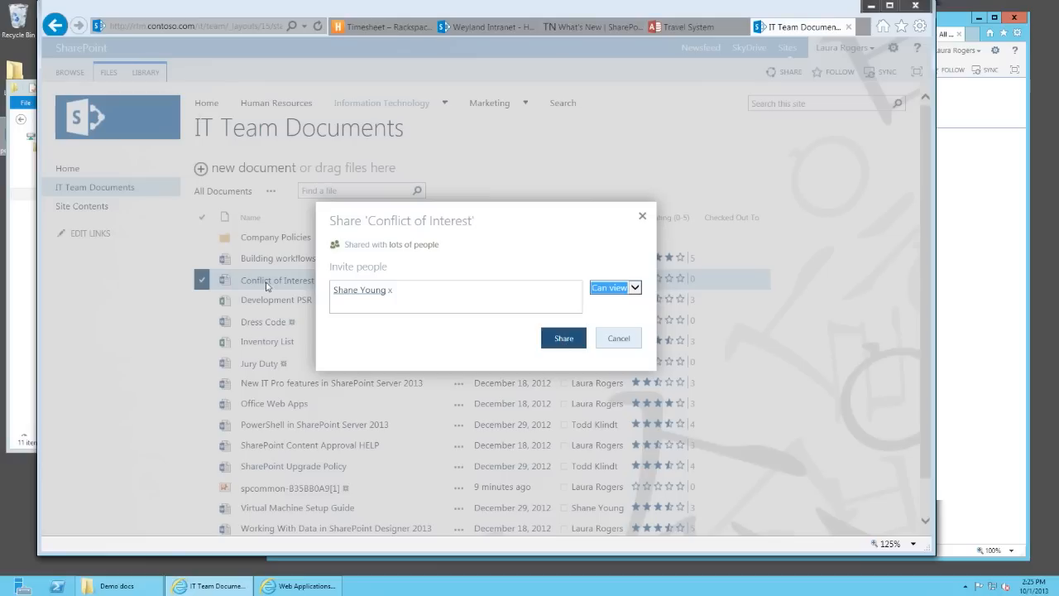
pyautogui.click(562, 338)
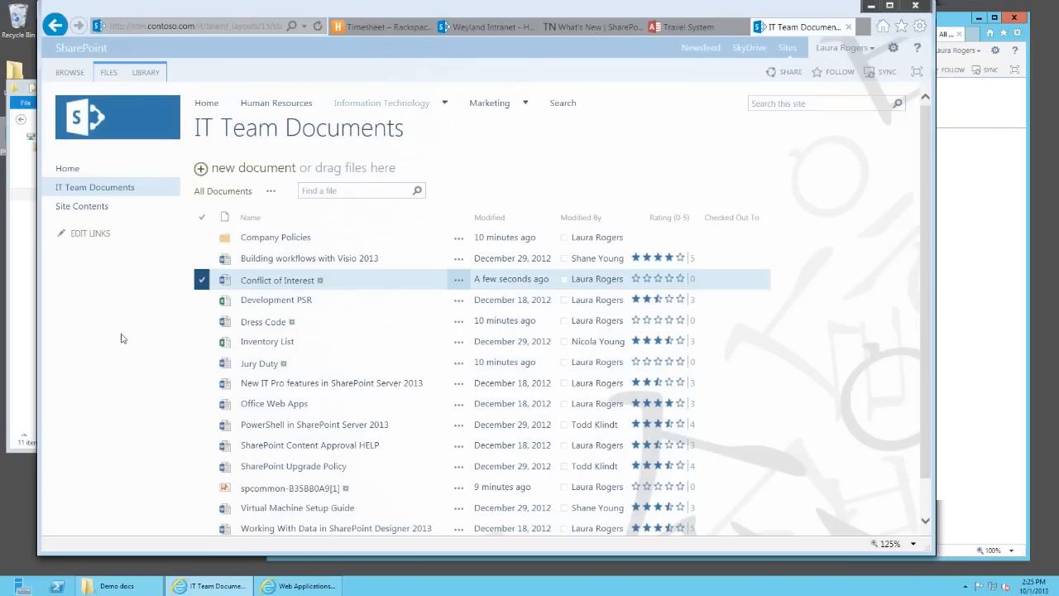
# Follow the Conflict of Interest document and the team site that contains it
pyautogui.click(459, 284)
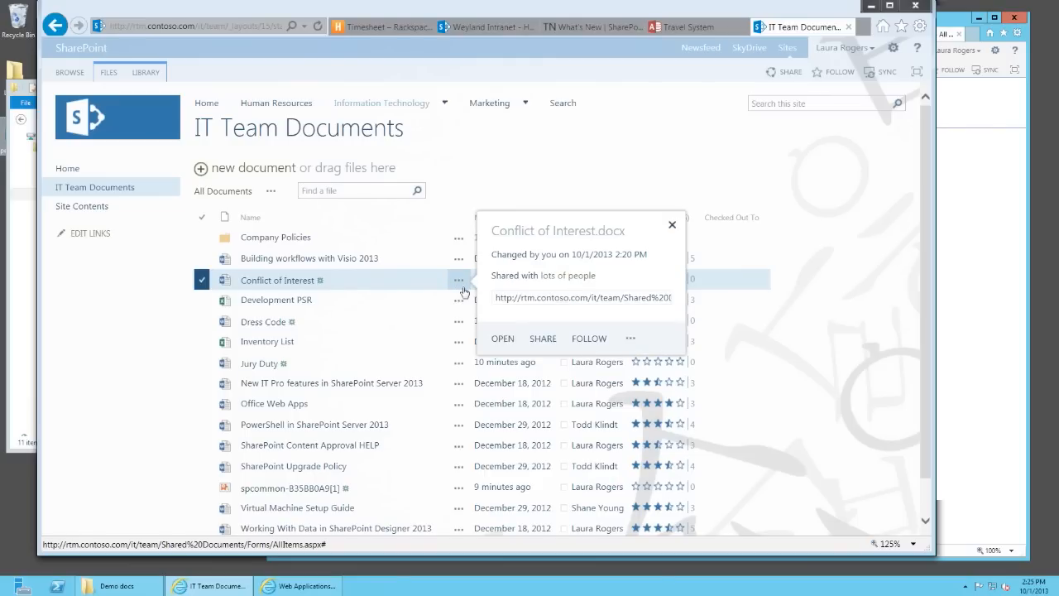
pyautogui.click(590, 340)
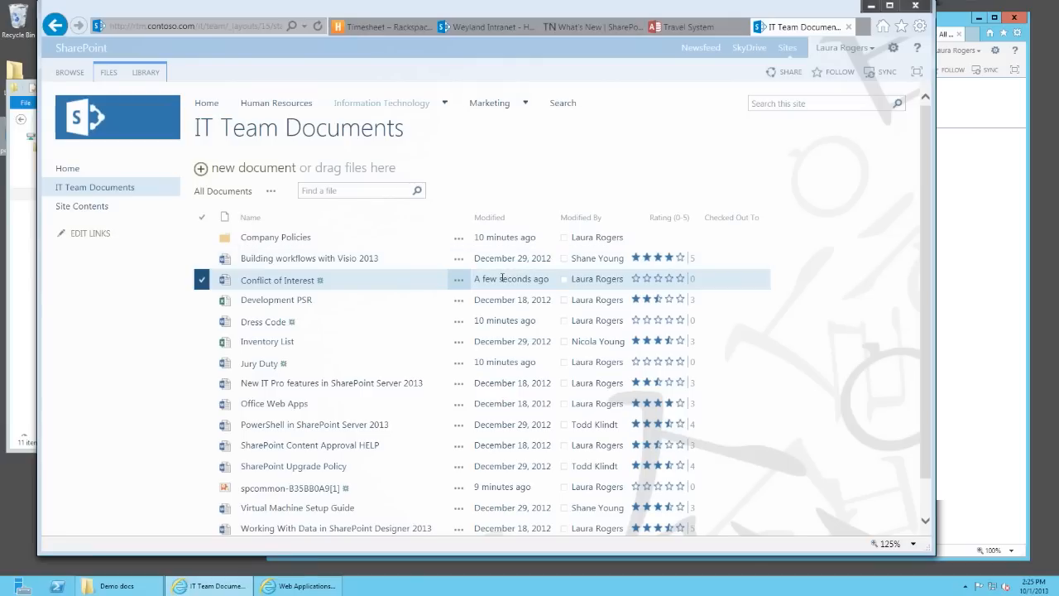
pyautogui.click(833, 73)
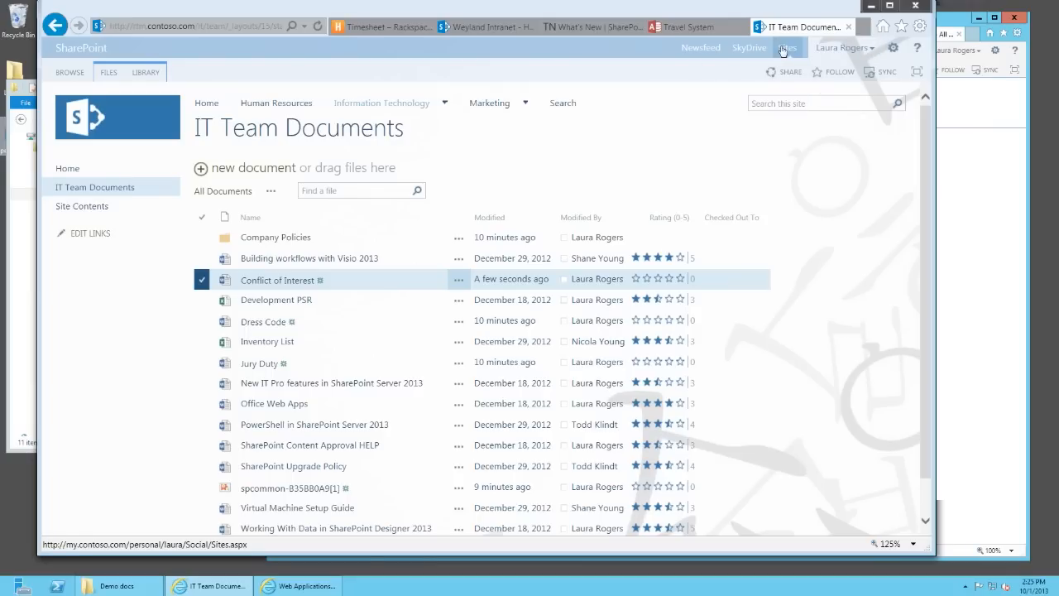
# Try to open the newsfeed, return to the IT Team Documents library, and try the personal profile page
pyautogui.click(706, 49)
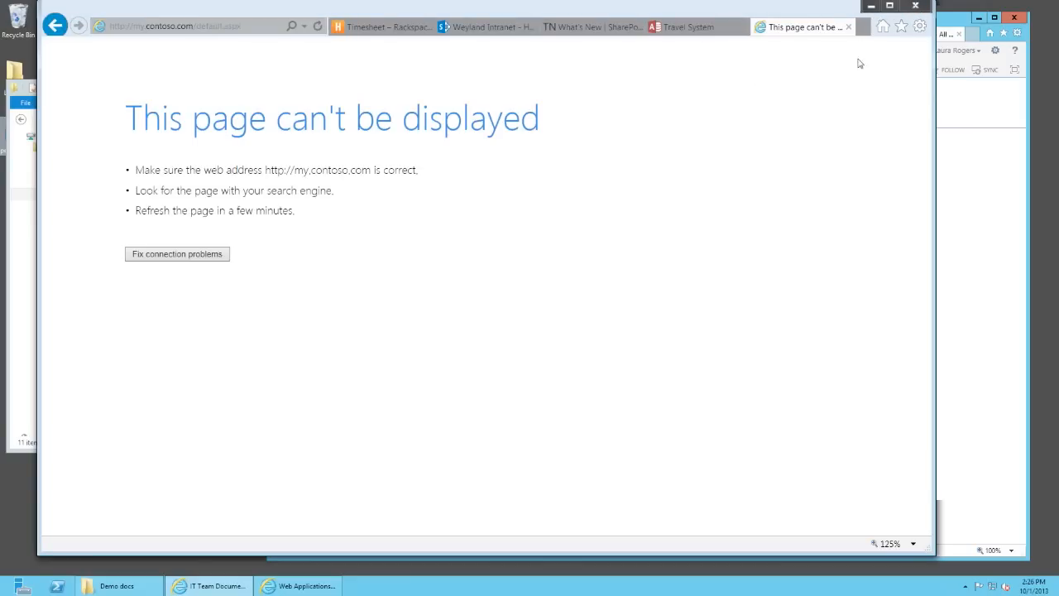
pyautogui.click(55, 24)
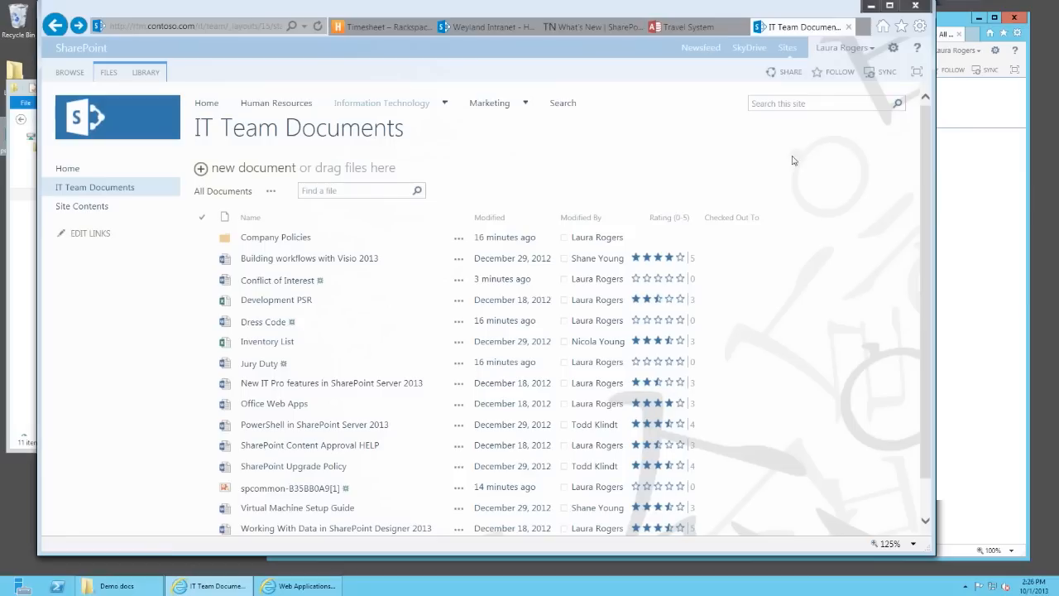
pyautogui.click(838, 50)
pyautogui.click(818, 71)
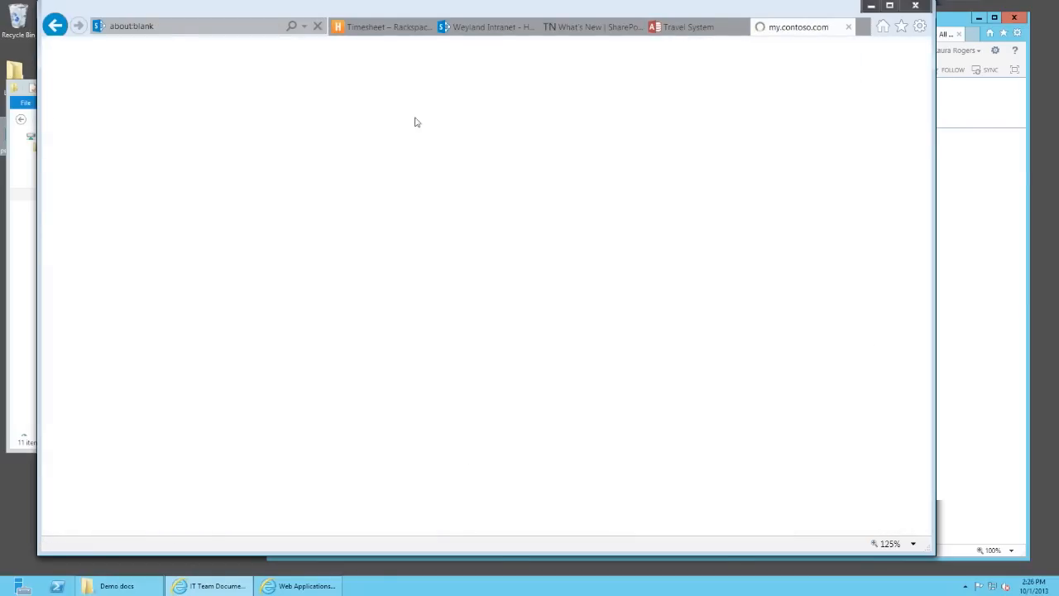
# Switch to the other browser window and view the followed sites and the followed documents in SkyDrive
pyautogui.moveTo(577, 11); pyautogui.dragTo(0, 14)
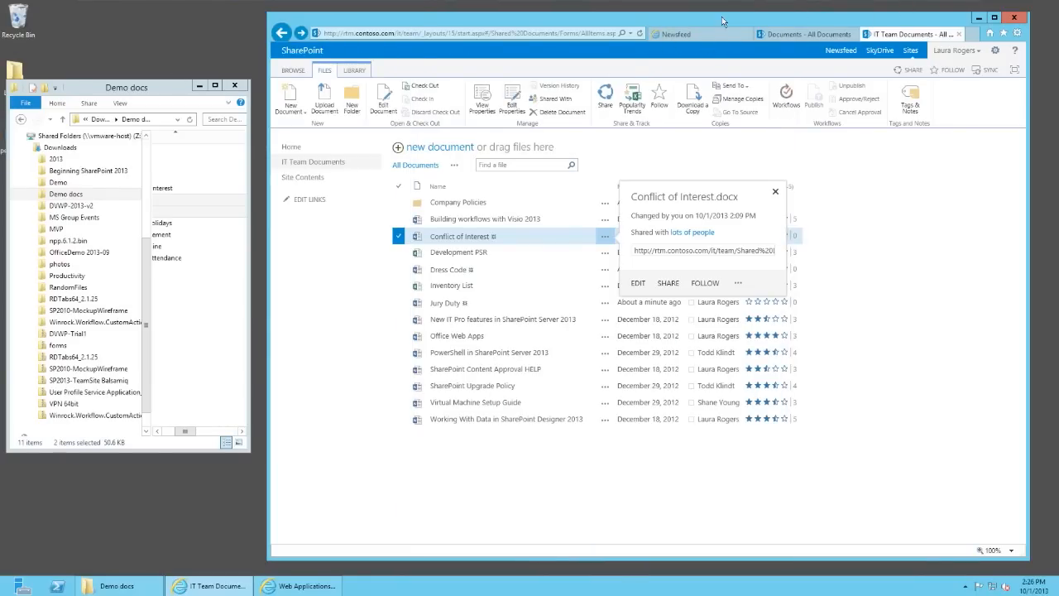
pyautogui.moveTo(746, 24); pyautogui.dragTo(285, 33)
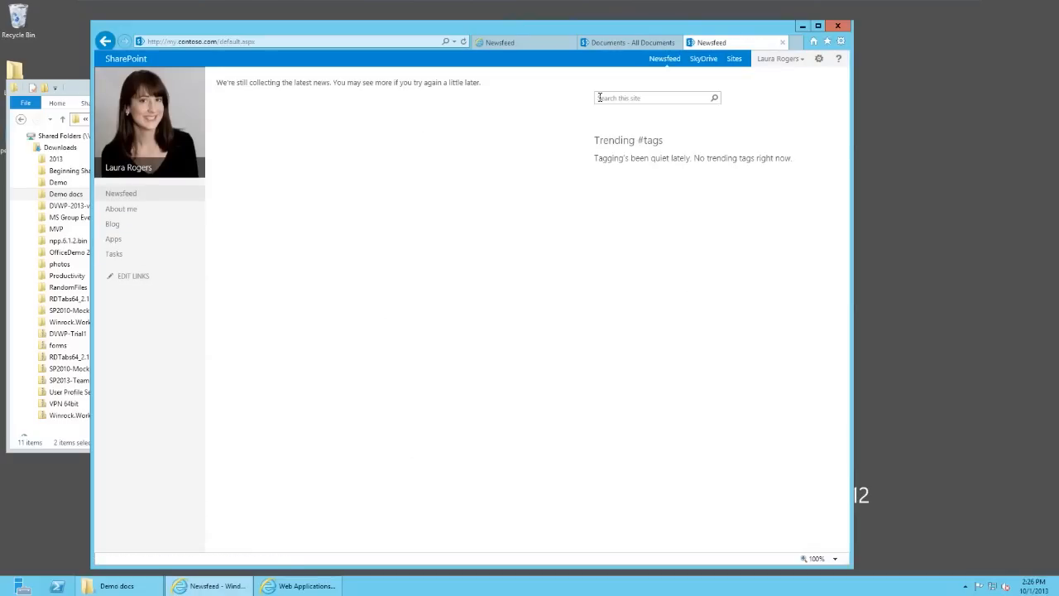
pyautogui.click(735, 60)
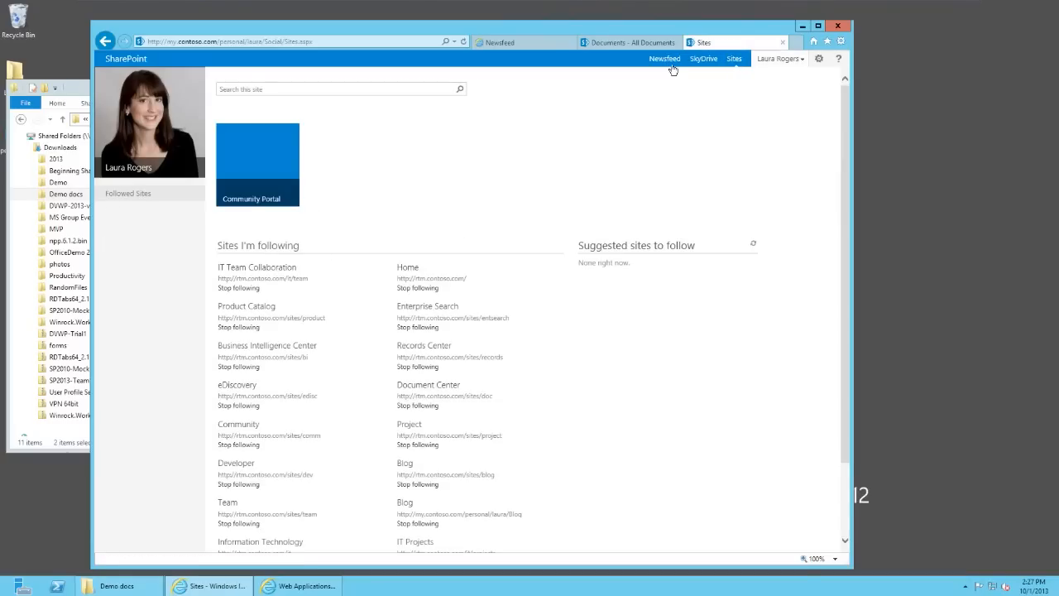
pyautogui.click(704, 61)
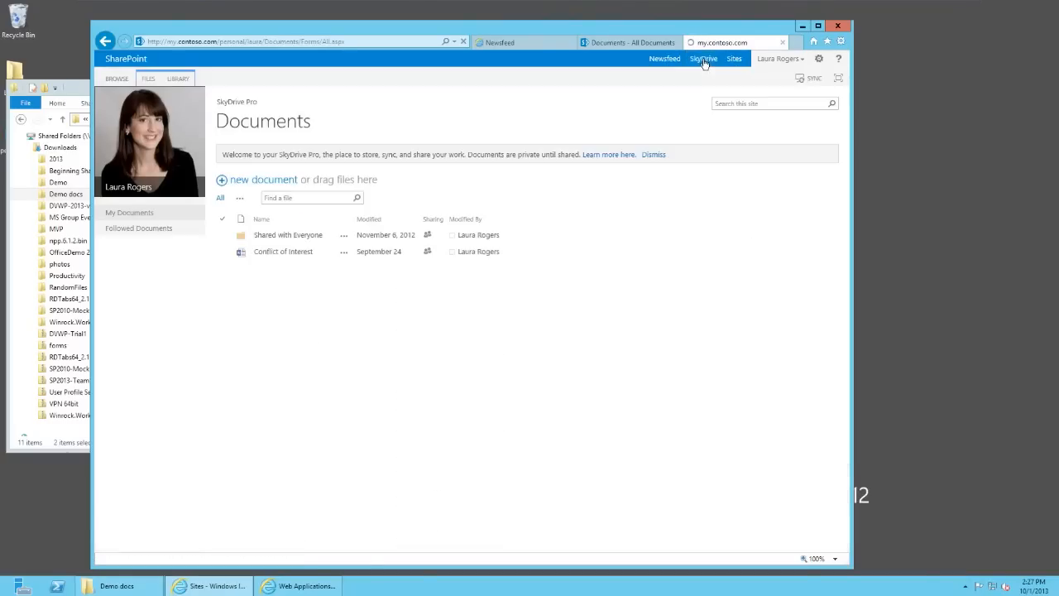
pyautogui.click(139, 228)
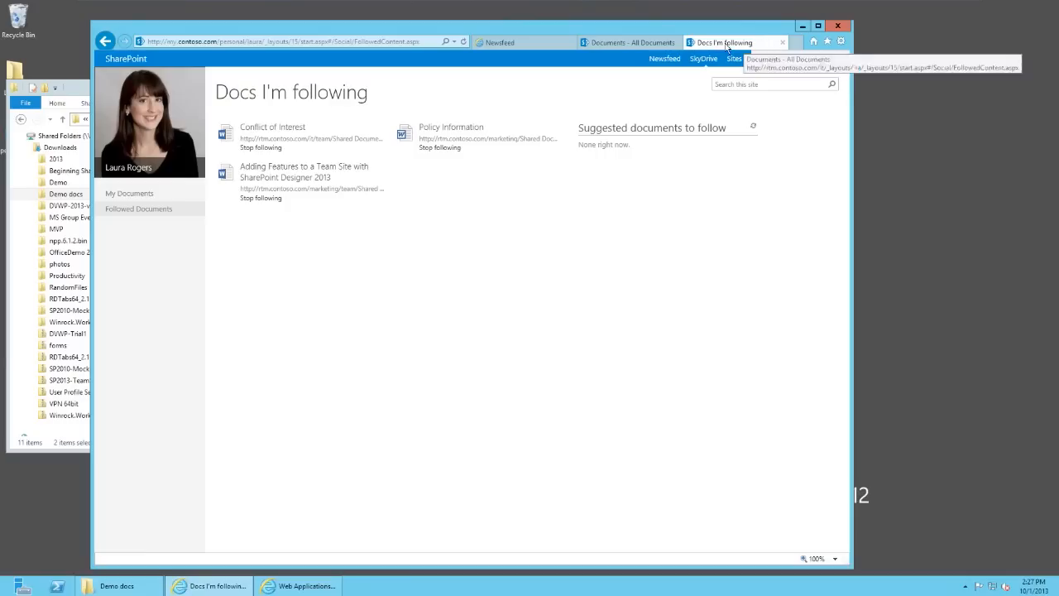
# Return to the IT Team Documents library through the browser's page history
pyautogui.moveTo(122, 73)
pyautogui.rightClick(108, 38)
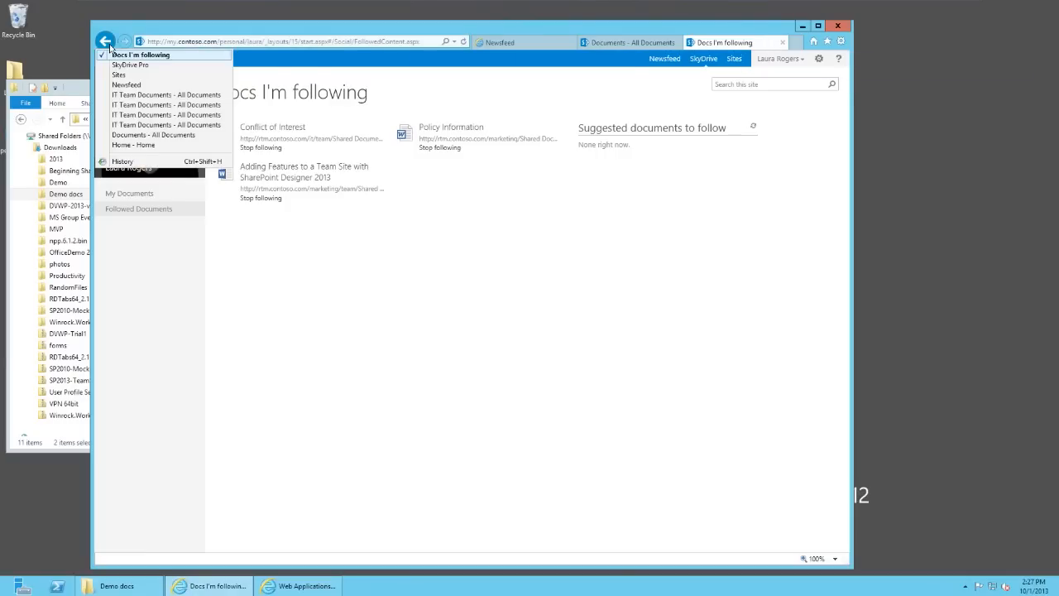
pyautogui.click(124, 96)
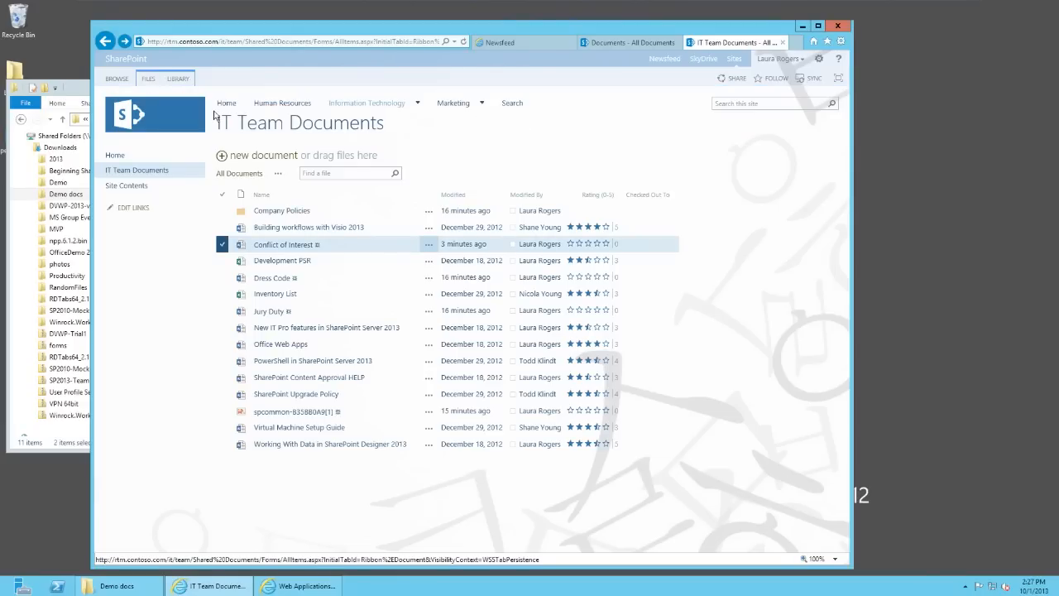
# Examine the file and library commands available with Conflict of Interest selected in IT Team Documents
pyautogui.click(148, 79)
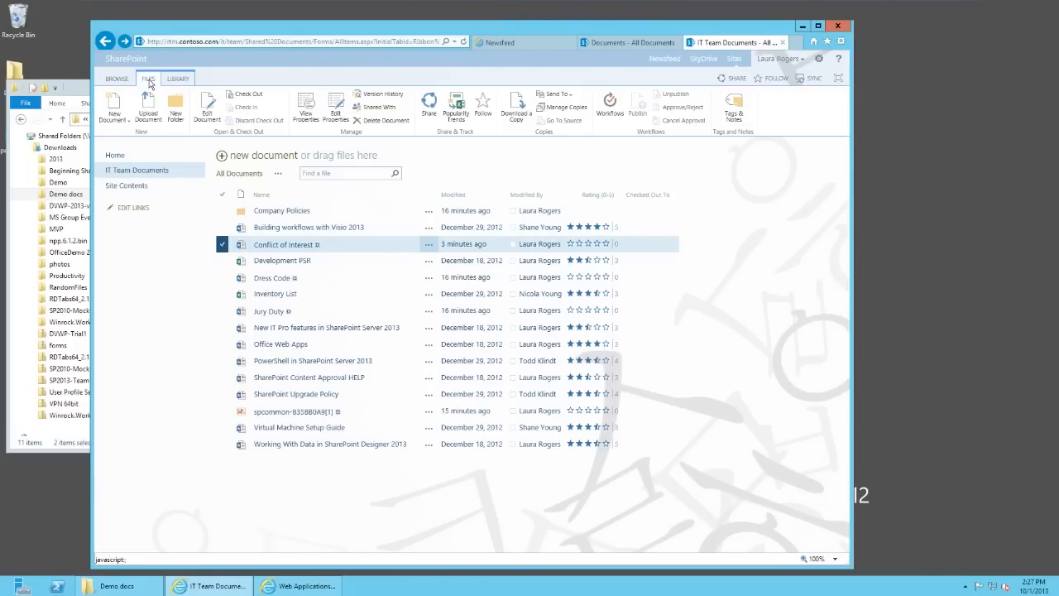
pyautogui.click(372, 260)
pyautogui.click(371, 246)
pyautogui.click(186, 83)
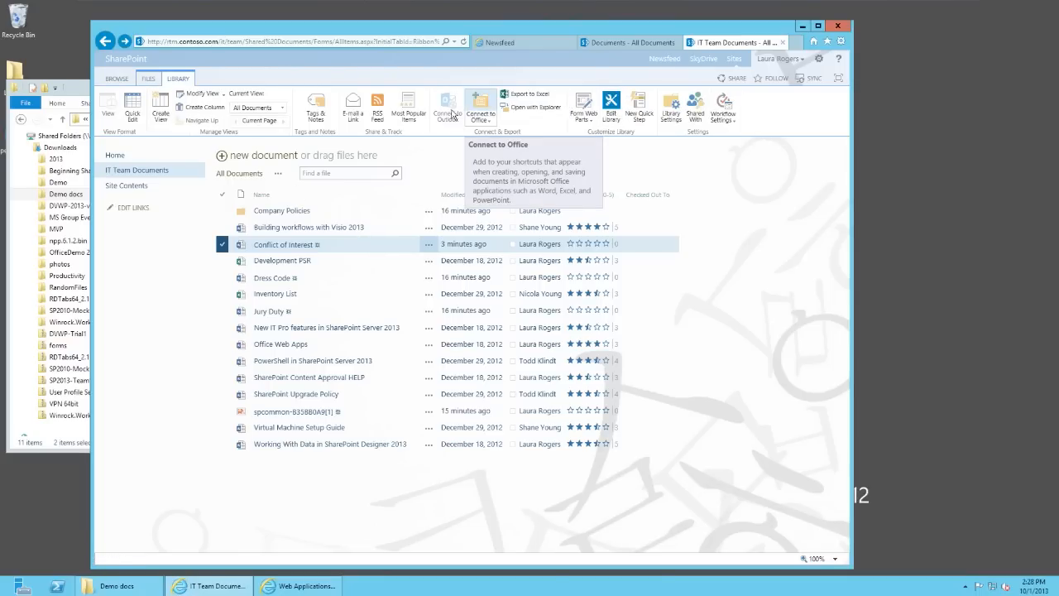
pyautogui.click(149, 79)
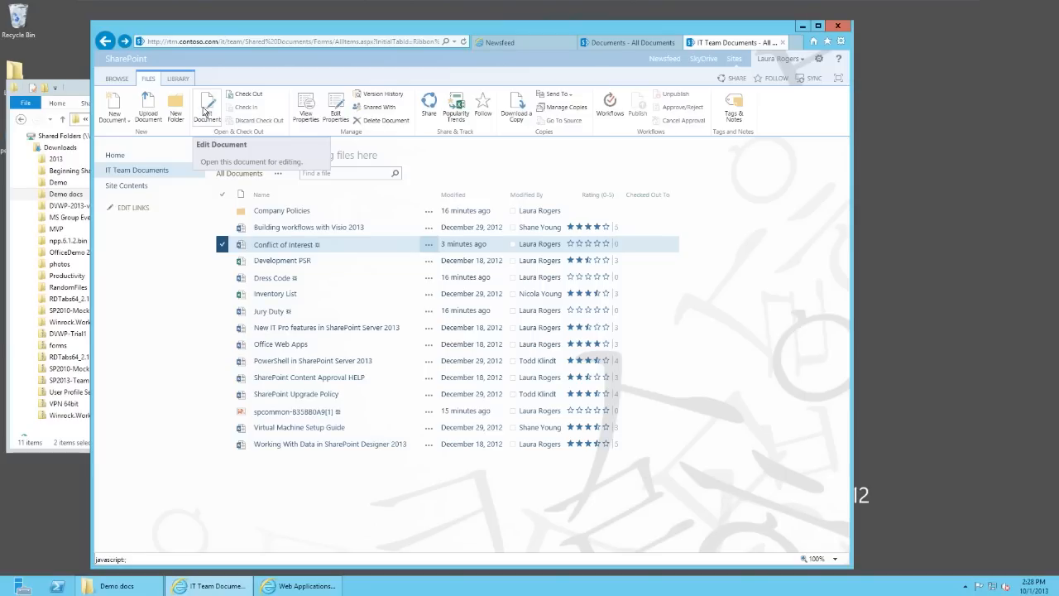
# Edit the properties of Conflict of Interest, add the enterprise keyword "Policy", and save them
pyautogui.click(306, 108)
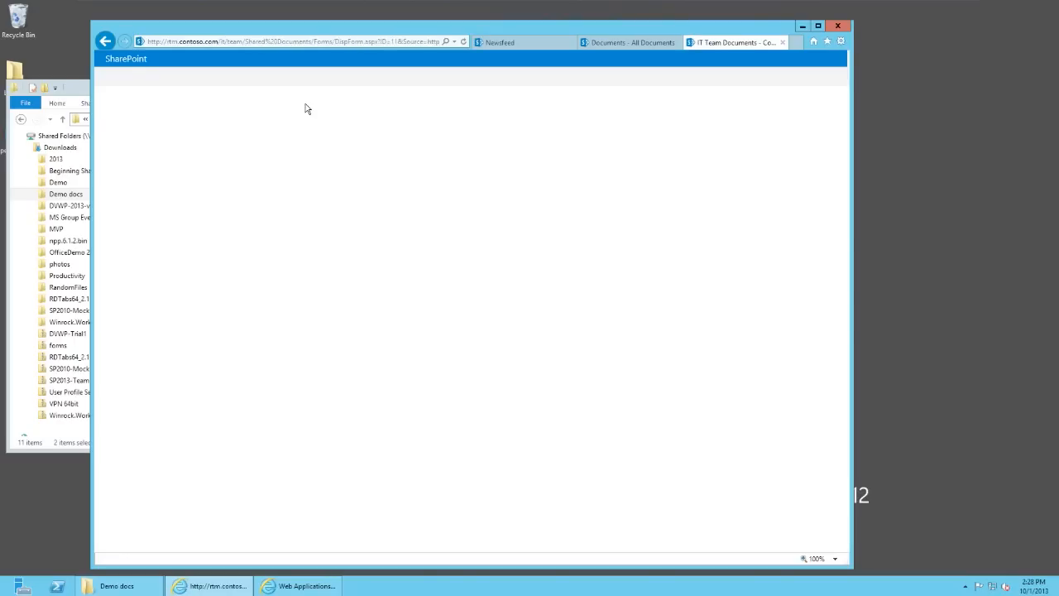
pyautogui.click(111, 112)
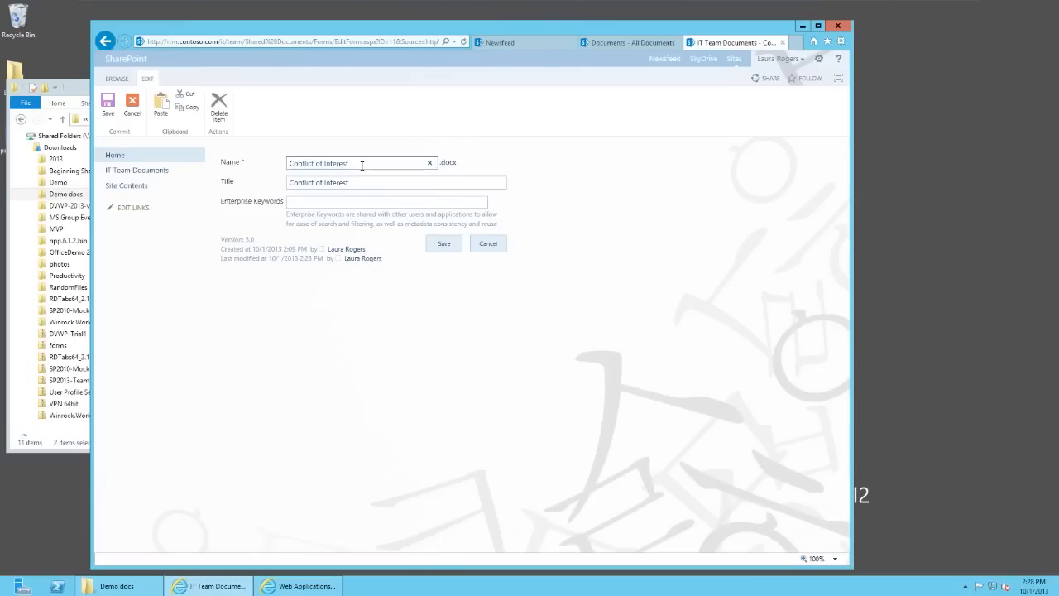
pyautogui.click(362, 182)
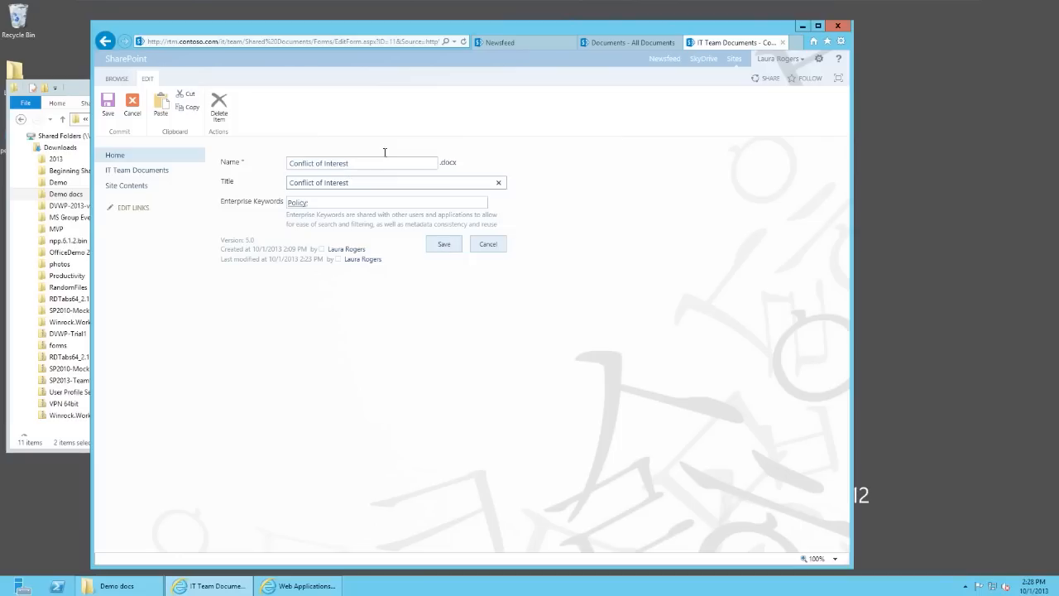
pyautogui.click(364, 200)
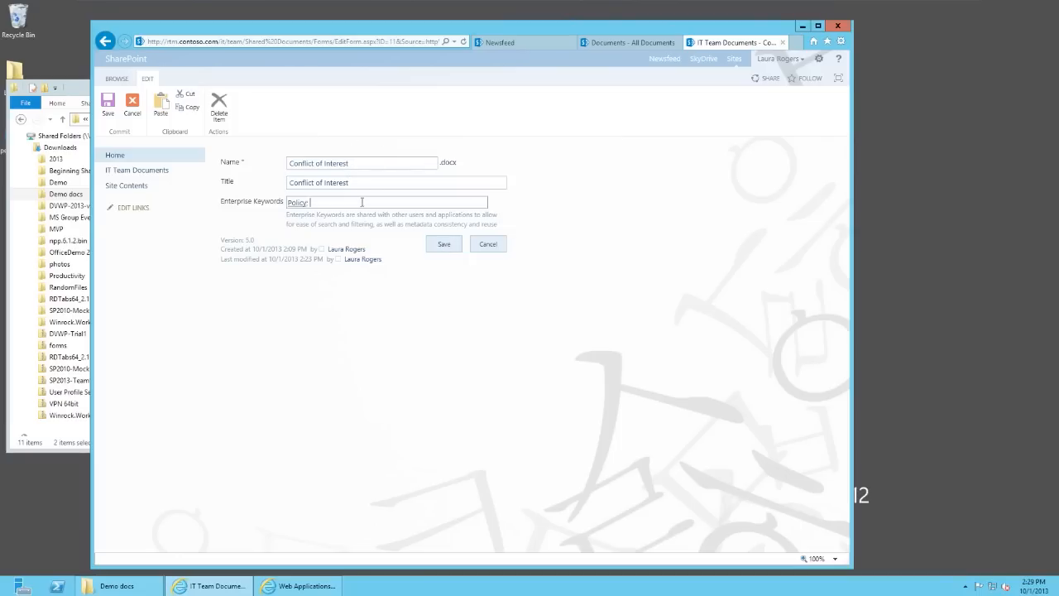
pyautogui.click(375, 181)
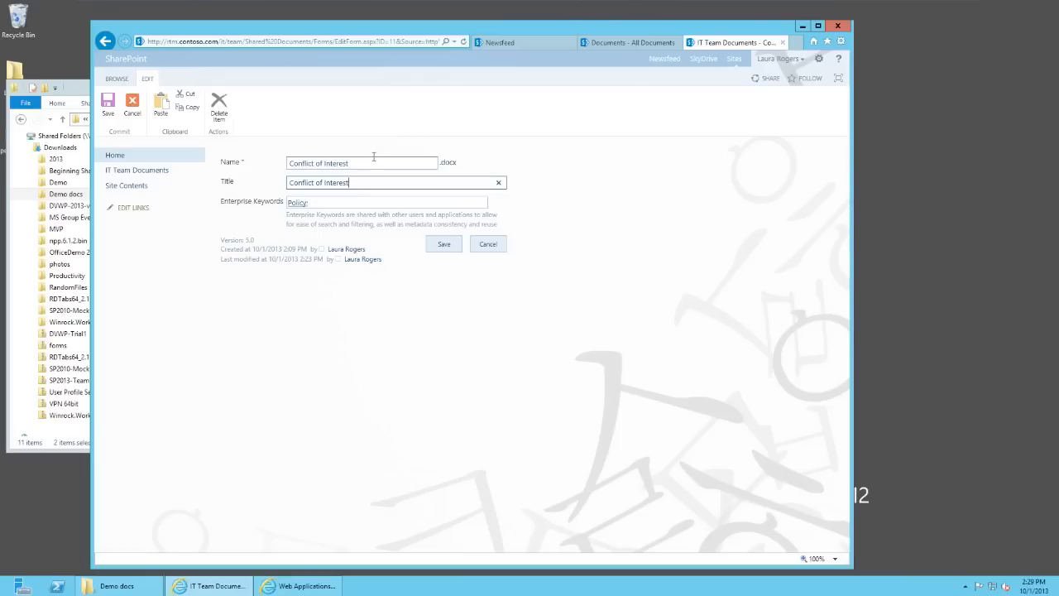
pyautogui.click(366, 201)
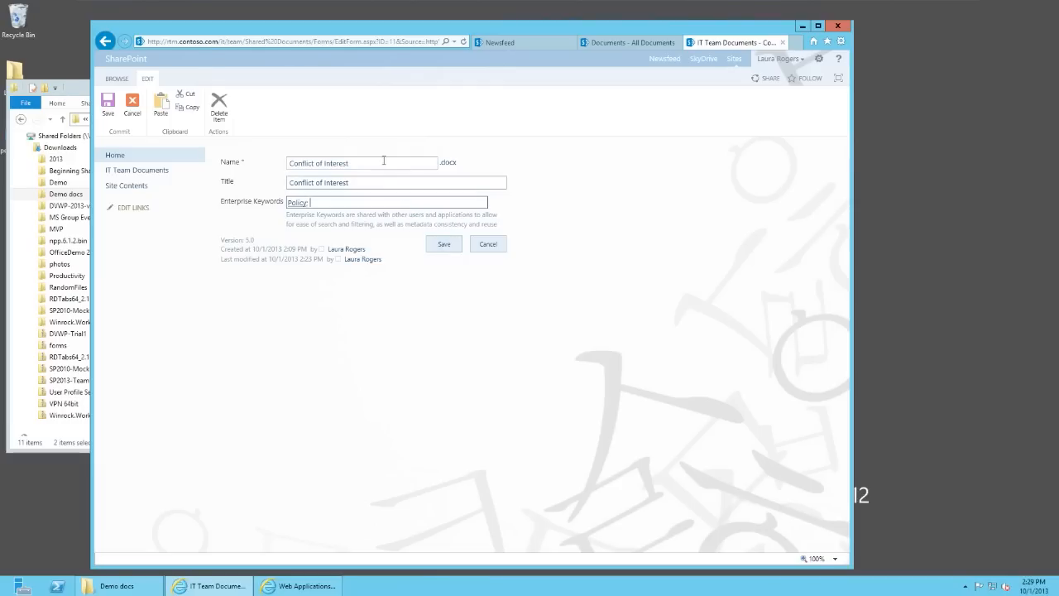
pyautogui.click(443, 246)
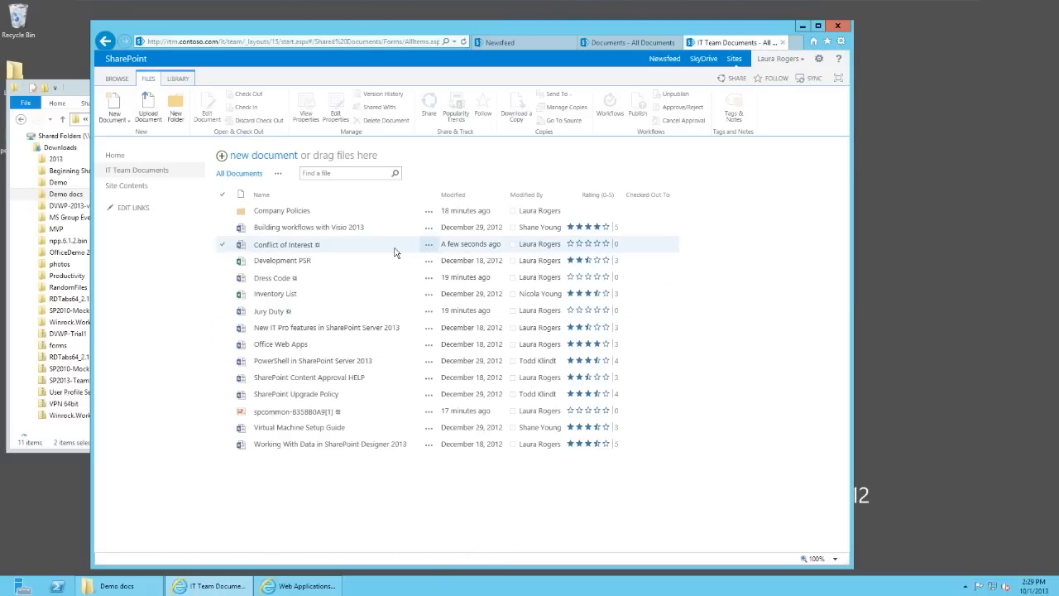
# Review the version history of Conflict of Interest, including its comments and property changes, and close it
pyautogui.click(383, 246)
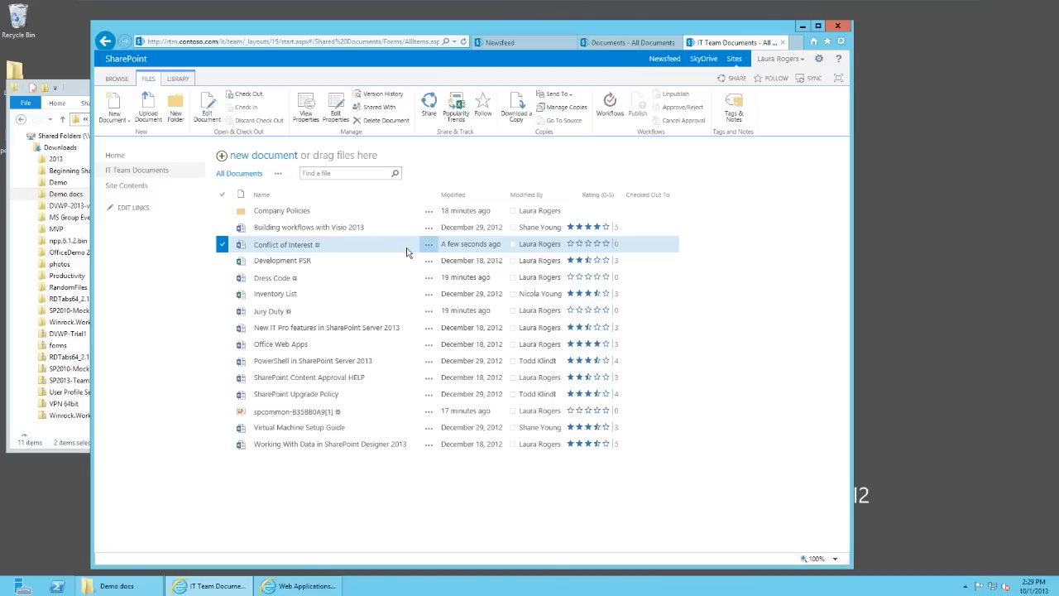
pyautogui.click(385, 98)
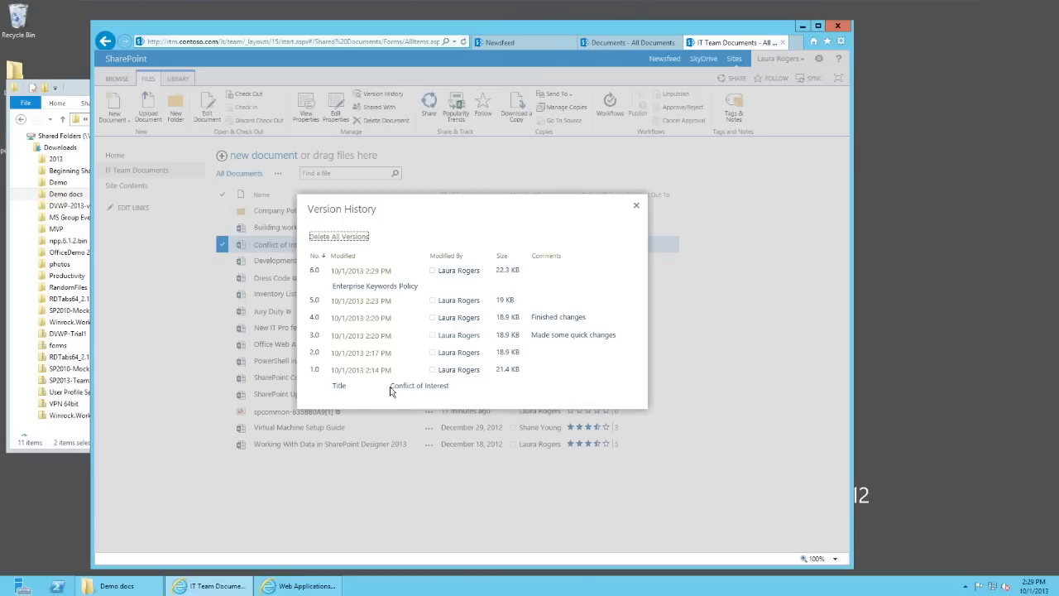
pyautogui.moveTo(392, 386); pyautogui.dragTo(457, 387)
pyautogui.click(478, 389)
pyautogui.moveTo(373, 374)
pyautogui.click(636, 205)
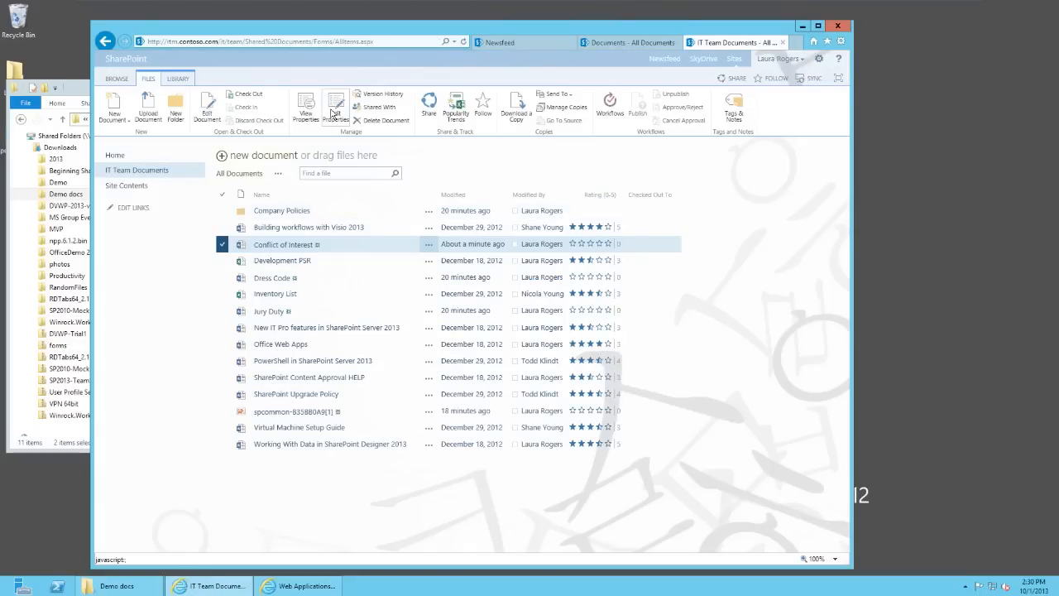
# Save the Conflict of Interest properties again without edits, and review who the document is shared with
pyautogui.click(336, 114)
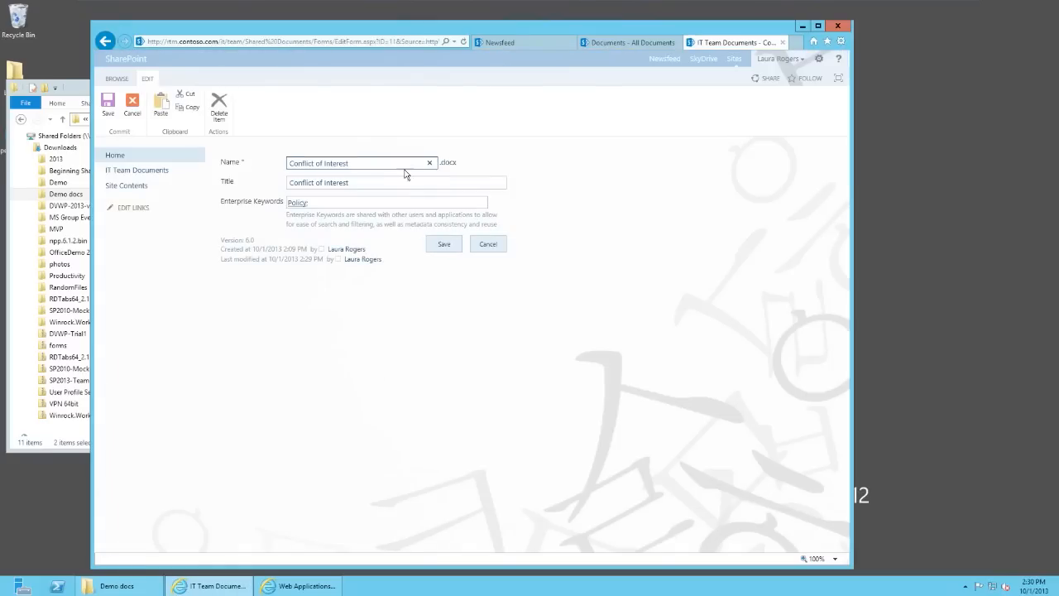
pyautogui.click(445, 245)
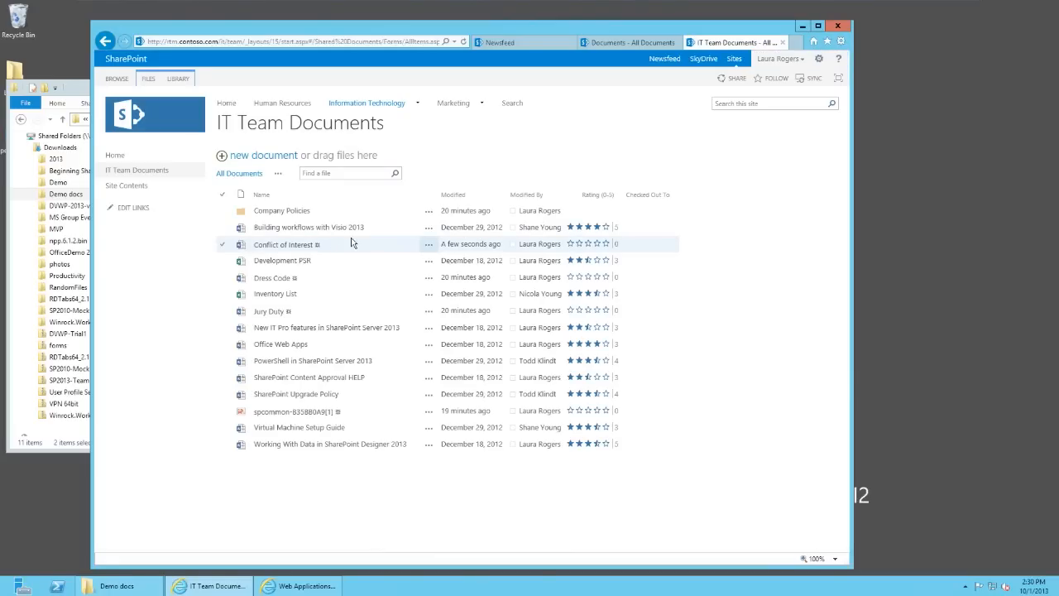
pyautogui.click(363, 245)
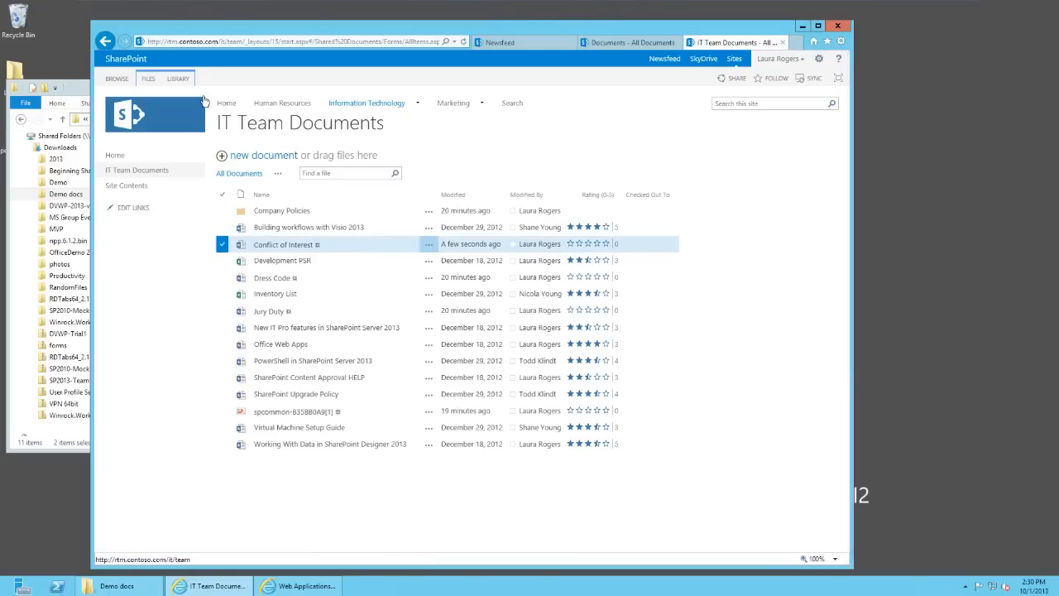
pyautogui.click(148, 79)
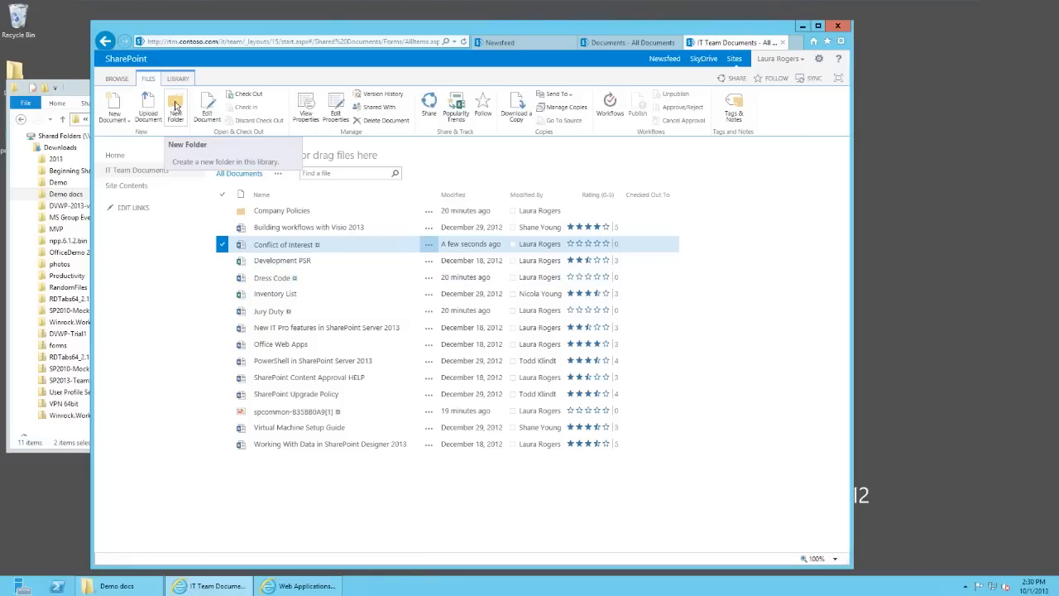
pyautogui.click(379, 107)
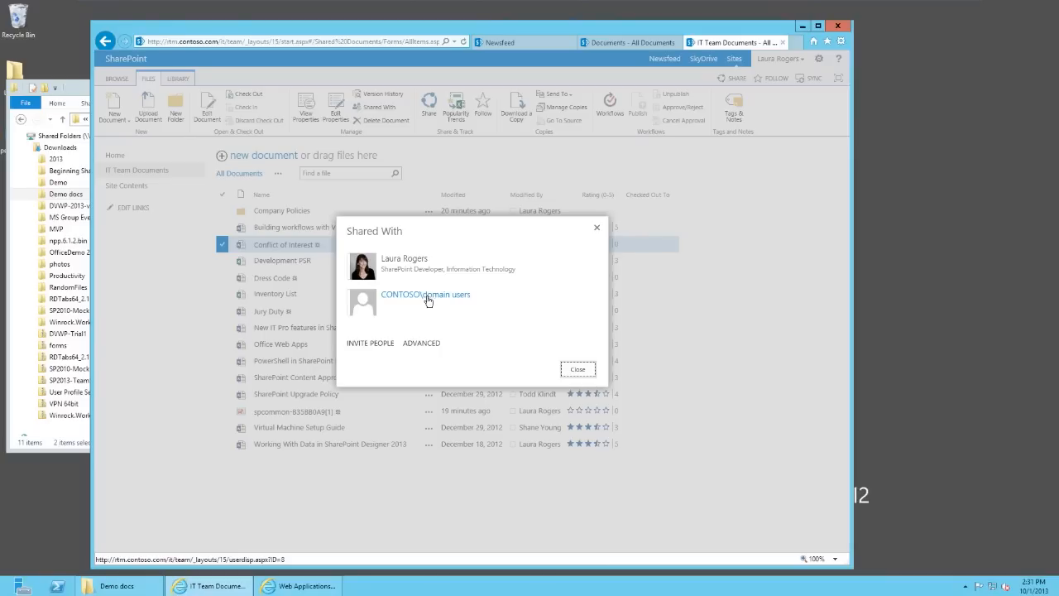
pyautogui.click(600, 230)
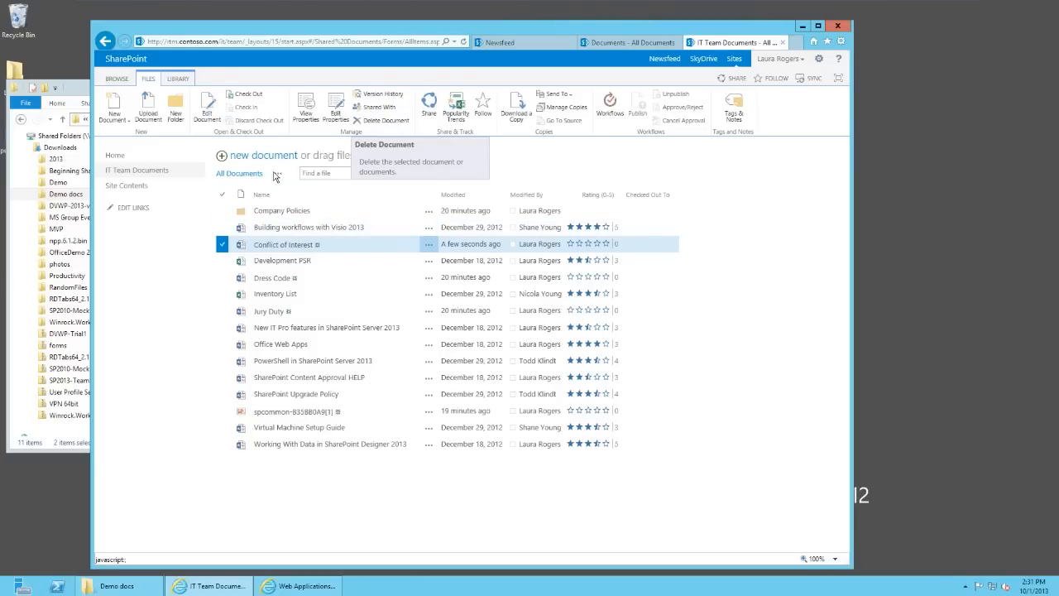
# Examine which commands are available for multiple selected items, with and without the Company Policies folder, and clear the selection
pyautogui.click(224, 229)
pyautogui.click(223, 211)
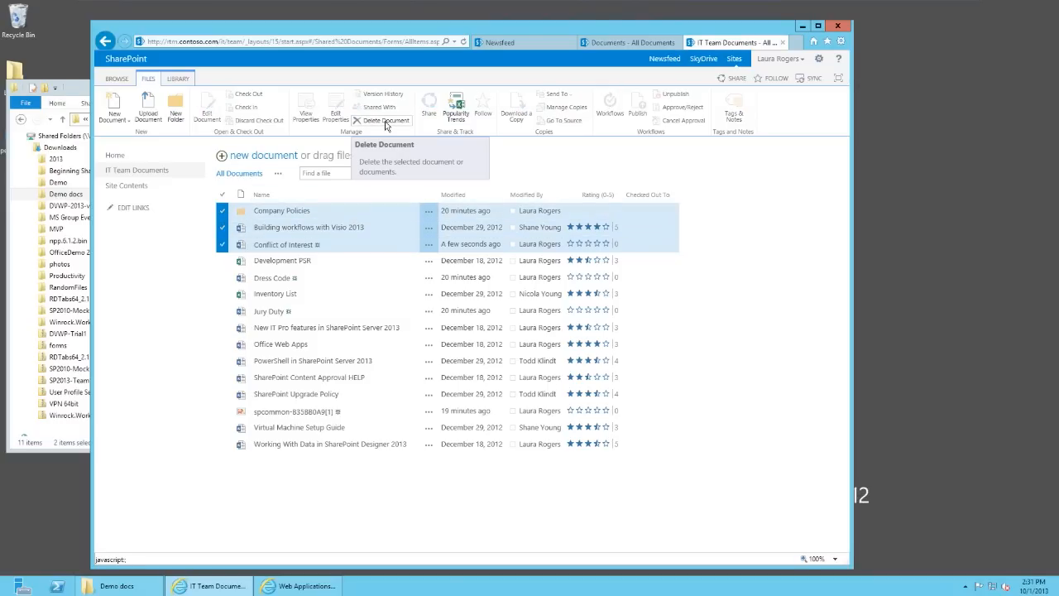
pyautogui.click(222, 211)
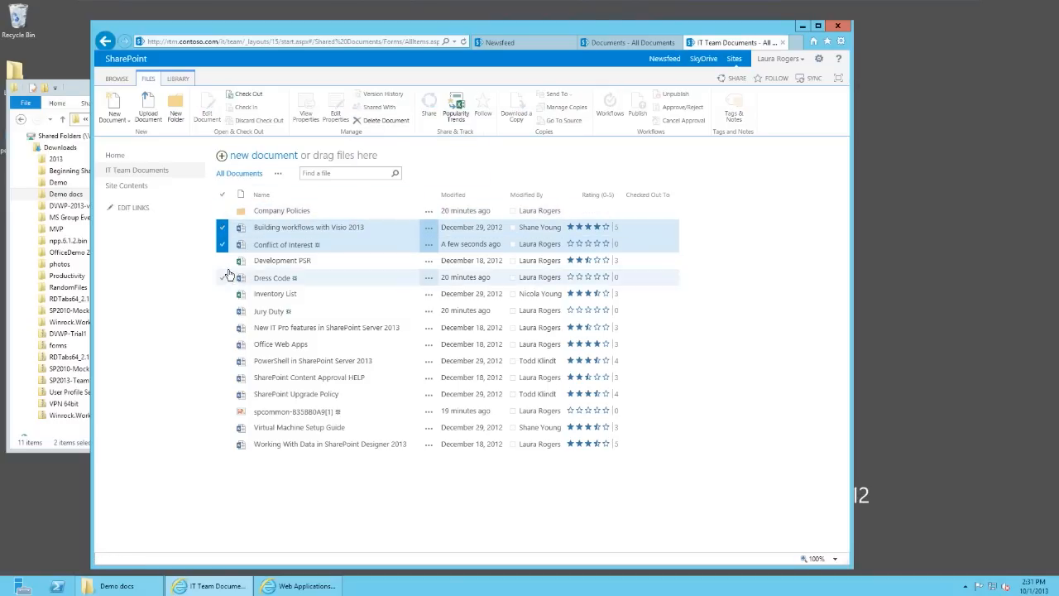
pyautogui.click(222, 260)
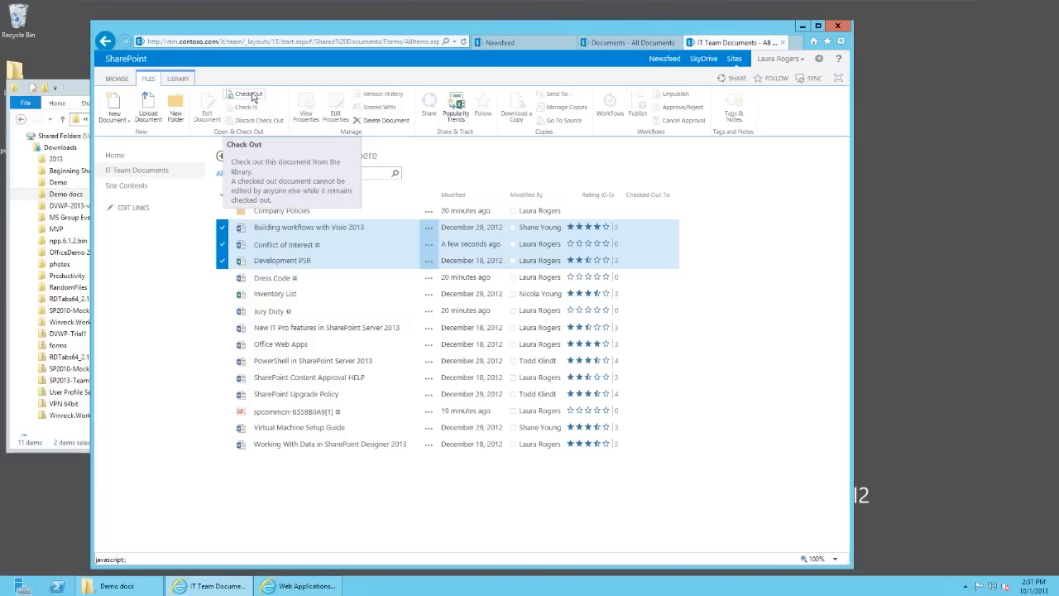
pyautogui.click(222, 228)
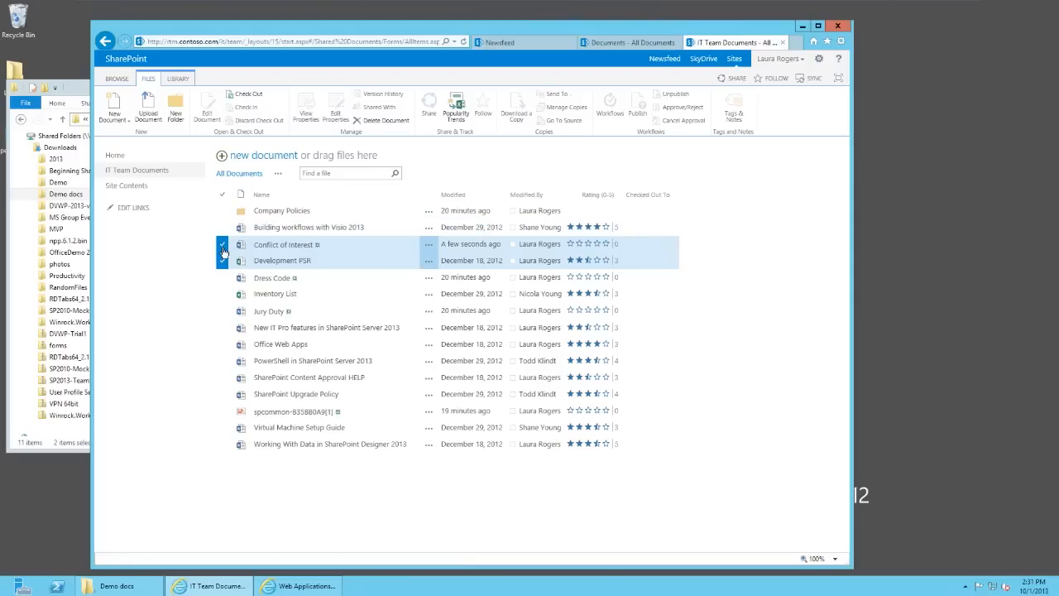
pyautogui.click(223, 246)
pyautogui.click(222, 261)
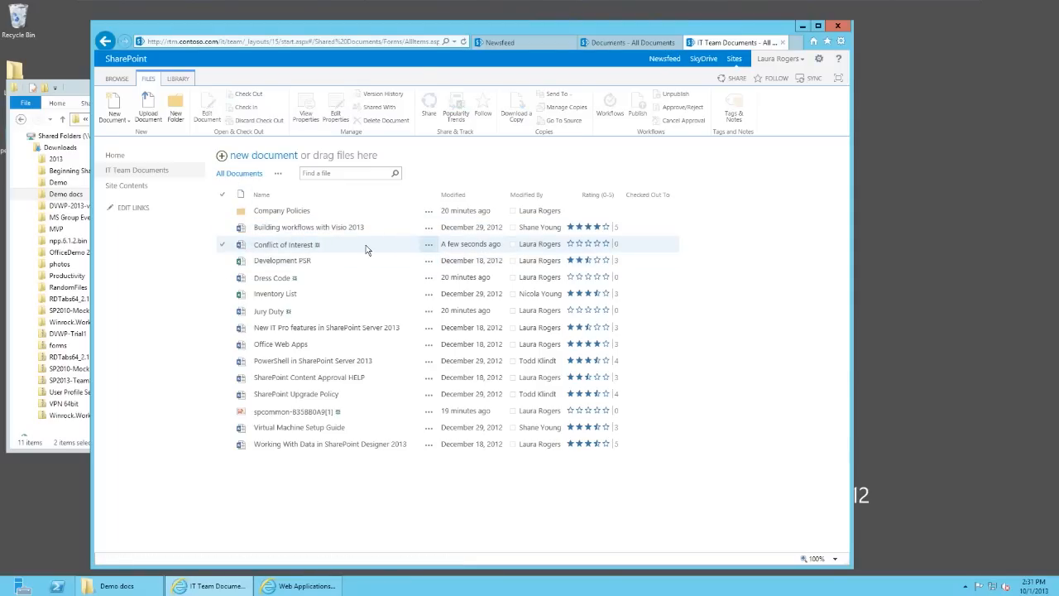
# Review the editable properties of Conflict of Interest, including its enterprise keywords, and leave the form without saving
pyautogui.click(367, 250)
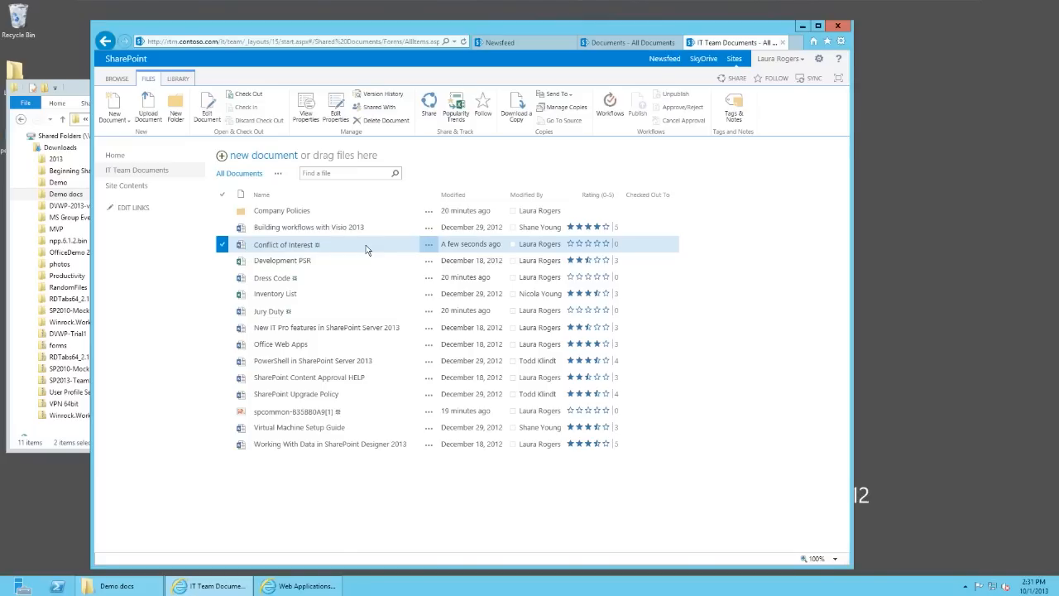
pyautogui.click(335, 108)
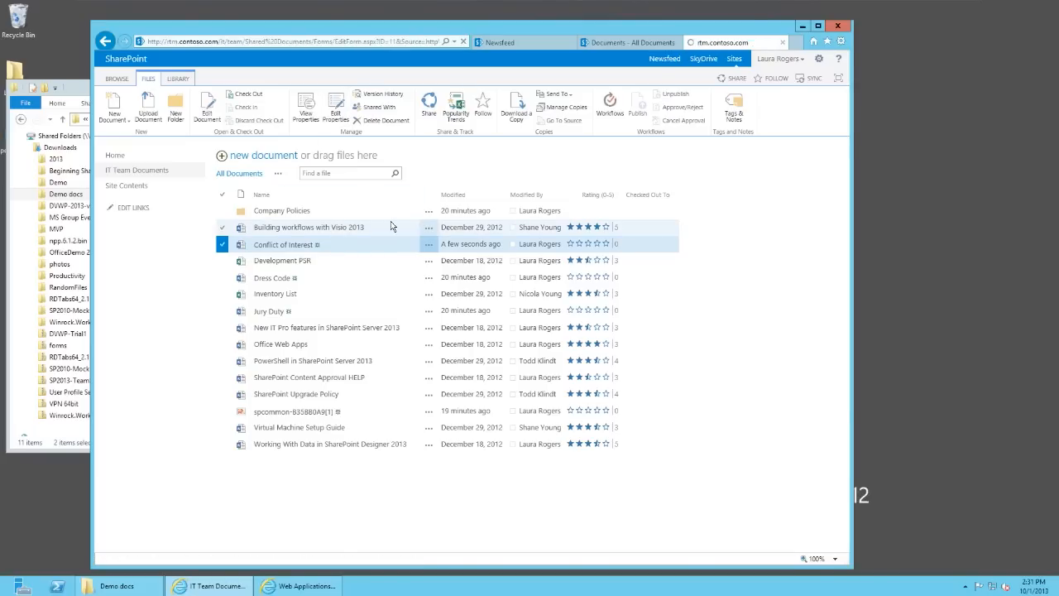
pyautogui.click(342, 199)
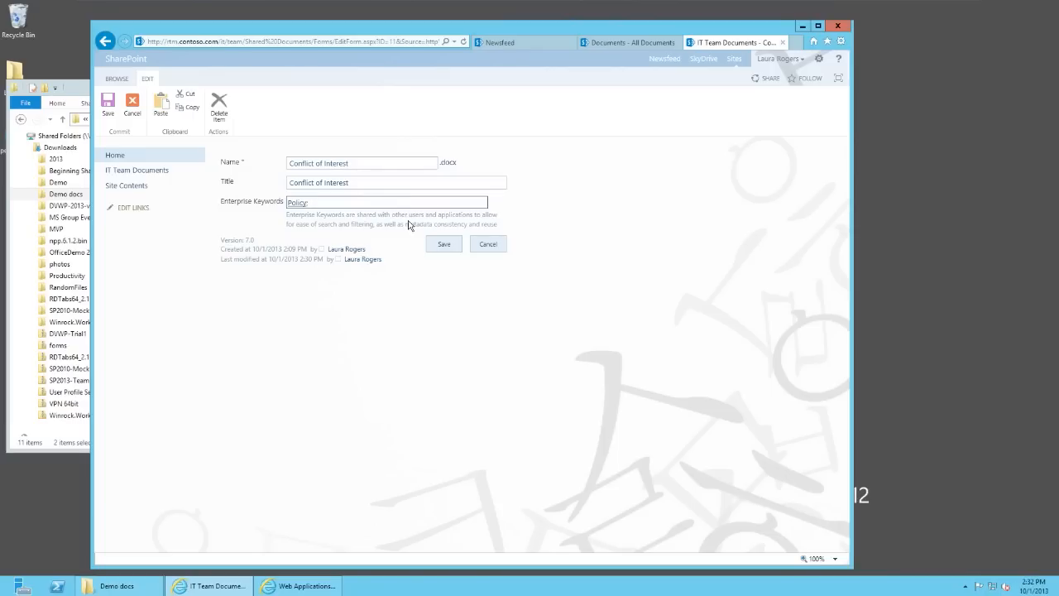
pyautogui.click(488, 244)
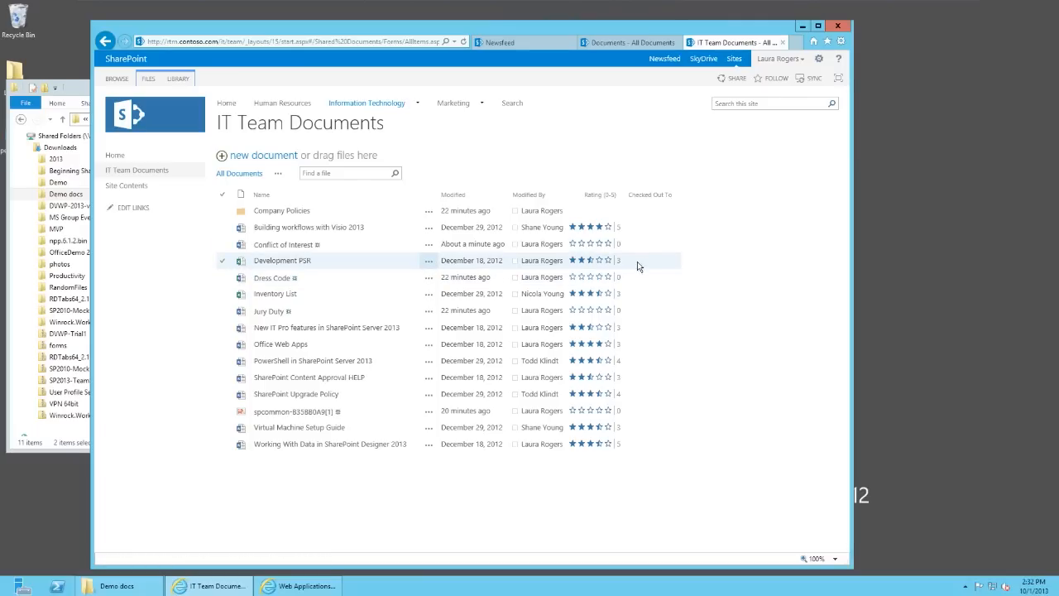
# Examine the details callout and the sharing options of Development PSR, and close them without inviting anyone
pyautogui.click(428, 262)
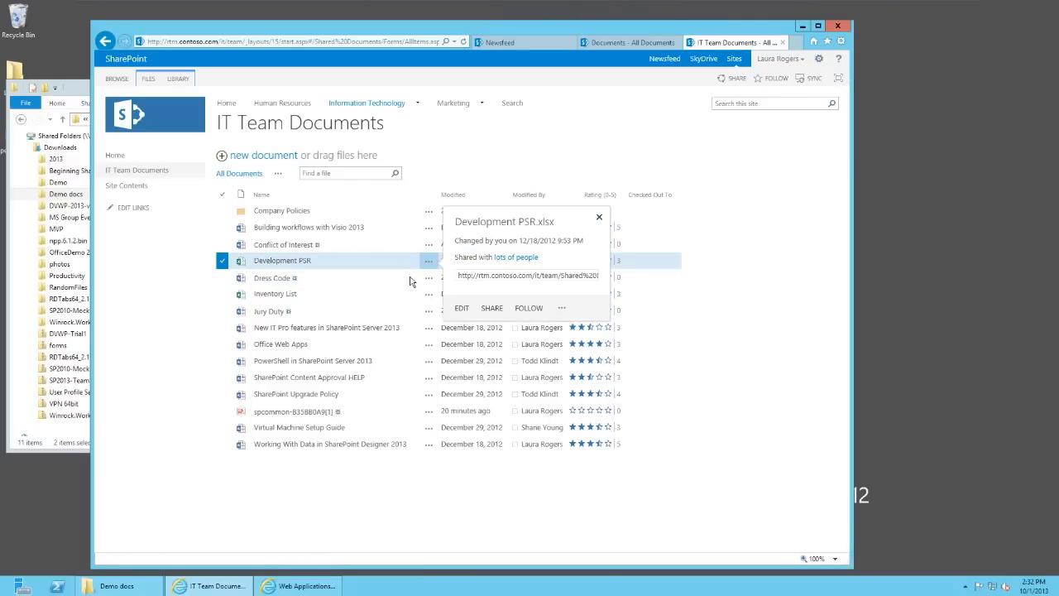
pyautogui.click(387, 494)
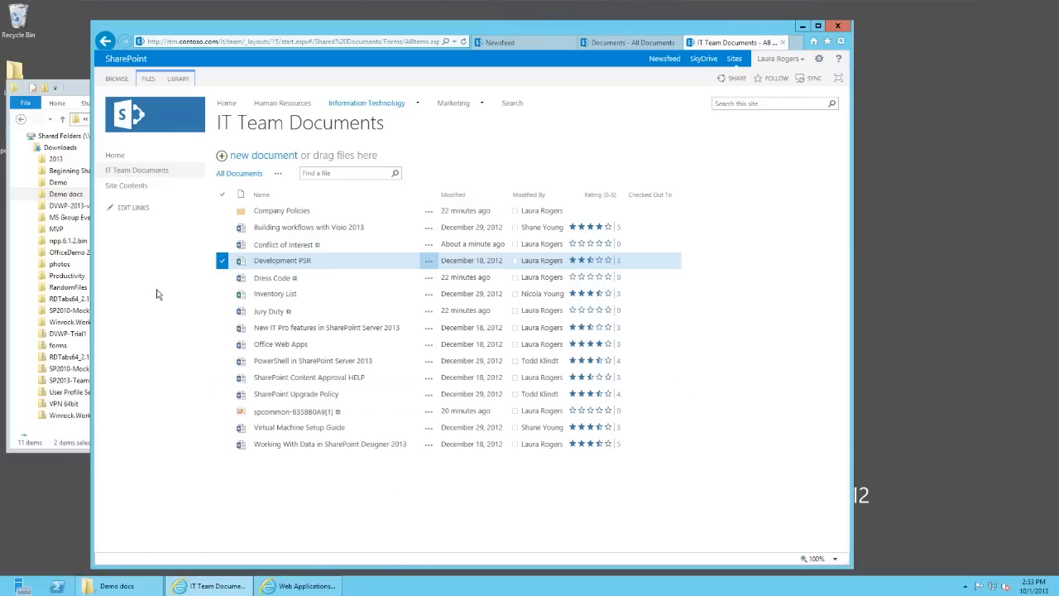
pyautogui.click(149, 81)
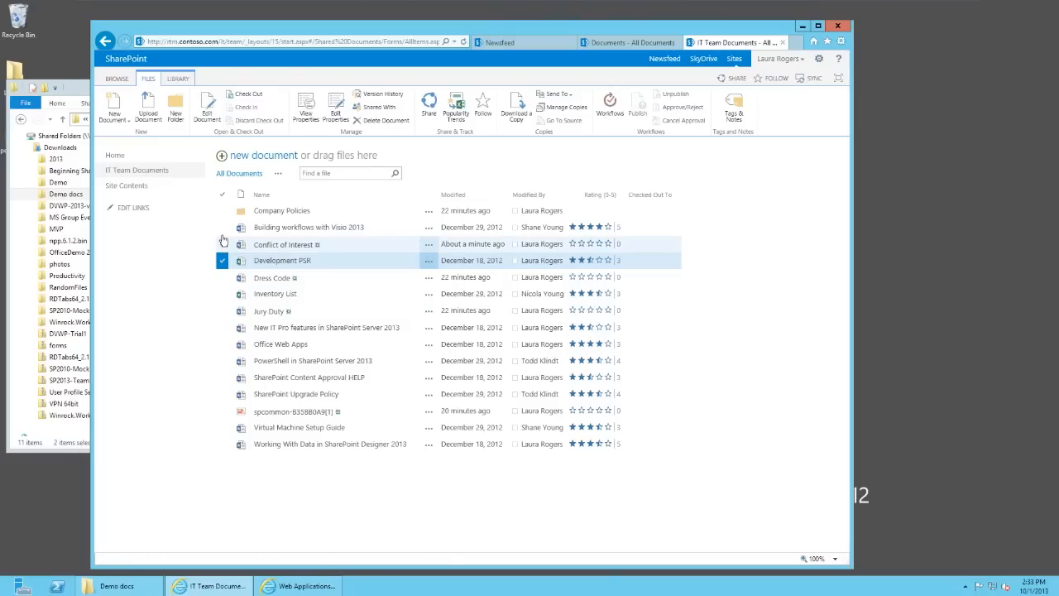
pyautogui.click(223, 243)
pyautogui.click(222, 229)
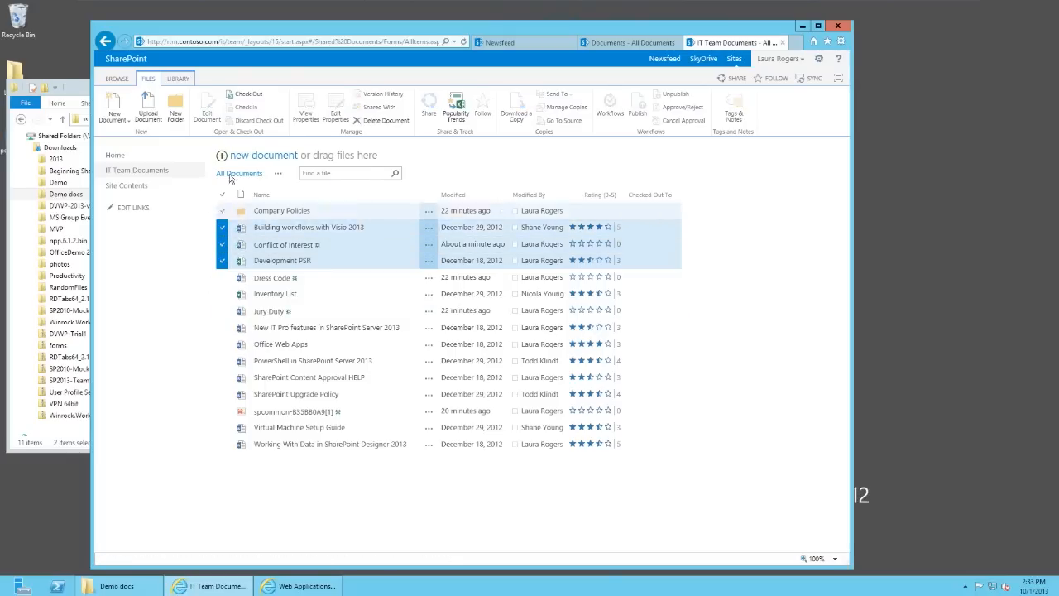
pyautogui.click(429, 104)
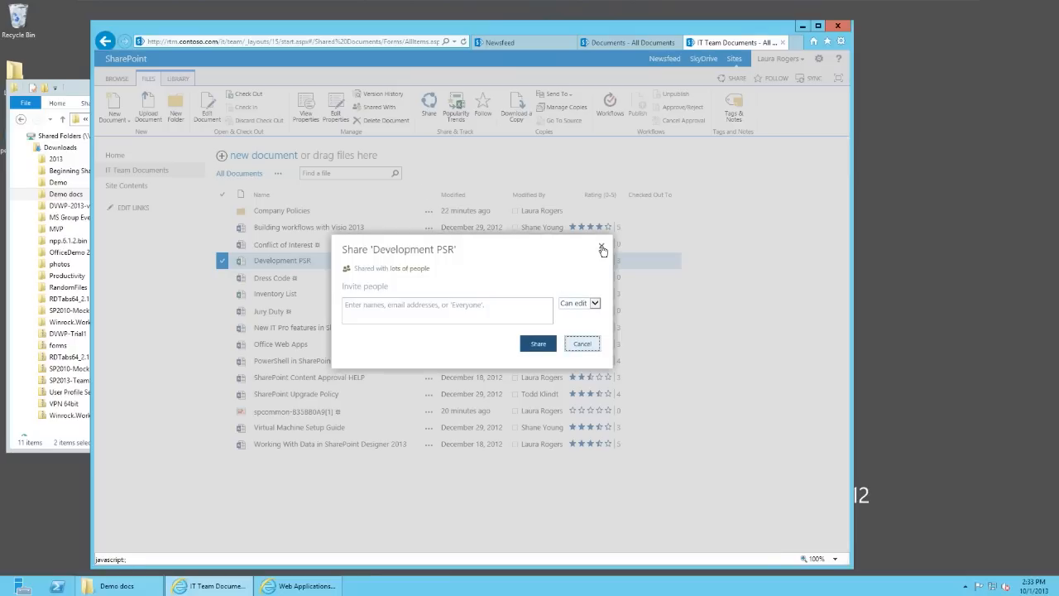
pyautogui.click(597, 248)
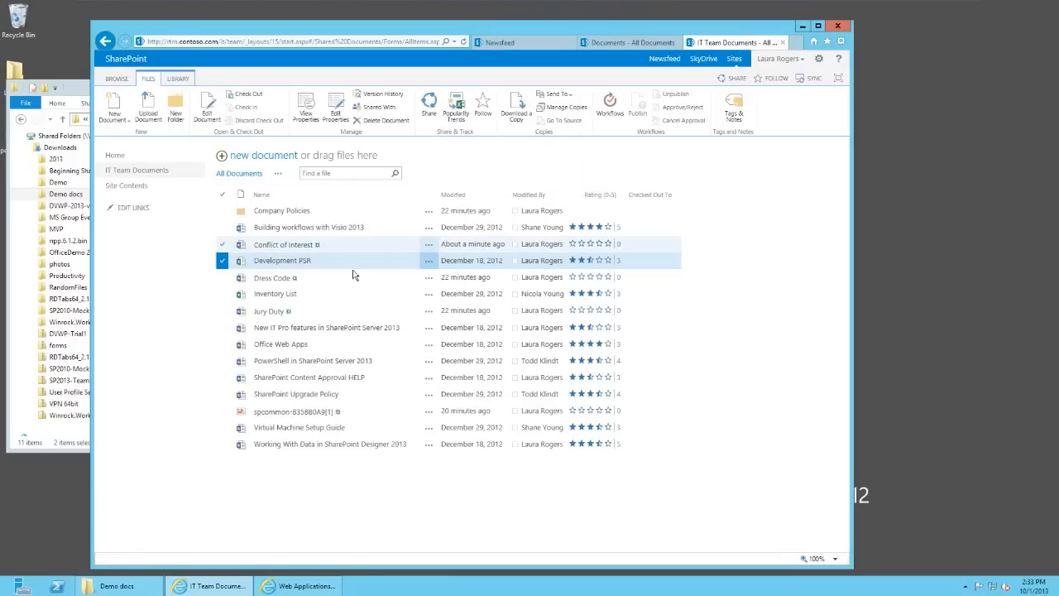
# Open the popularity trends report for Conflict of Interest in Excel, review its daily and monthly usage, and close it
pyautogui.click(368, 245)
pyautogui.click(466, 110)
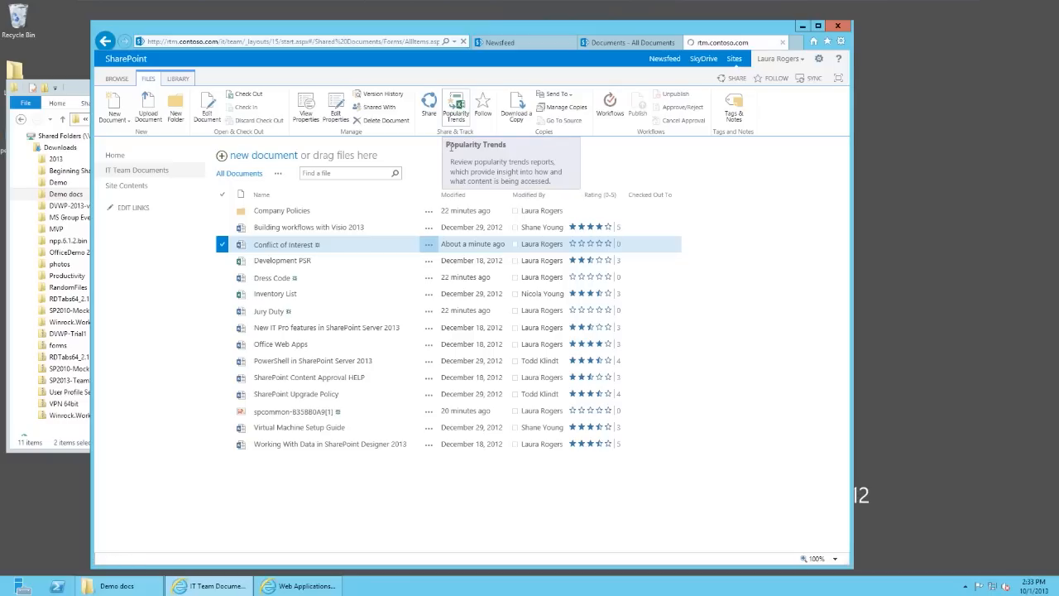
pyautogui.click(603, 561)
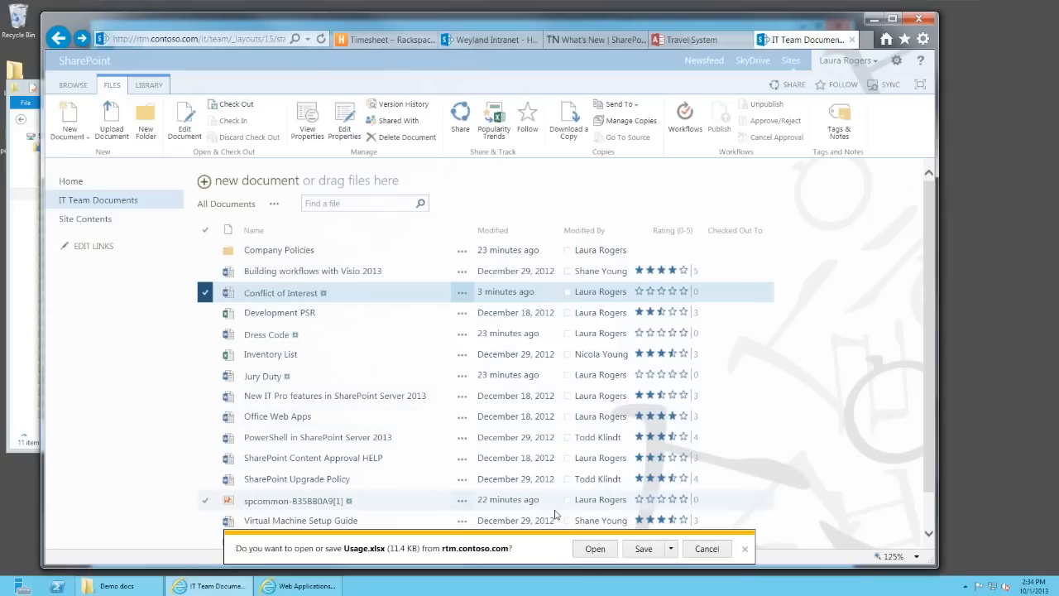
pyautogui.click(790, 549)
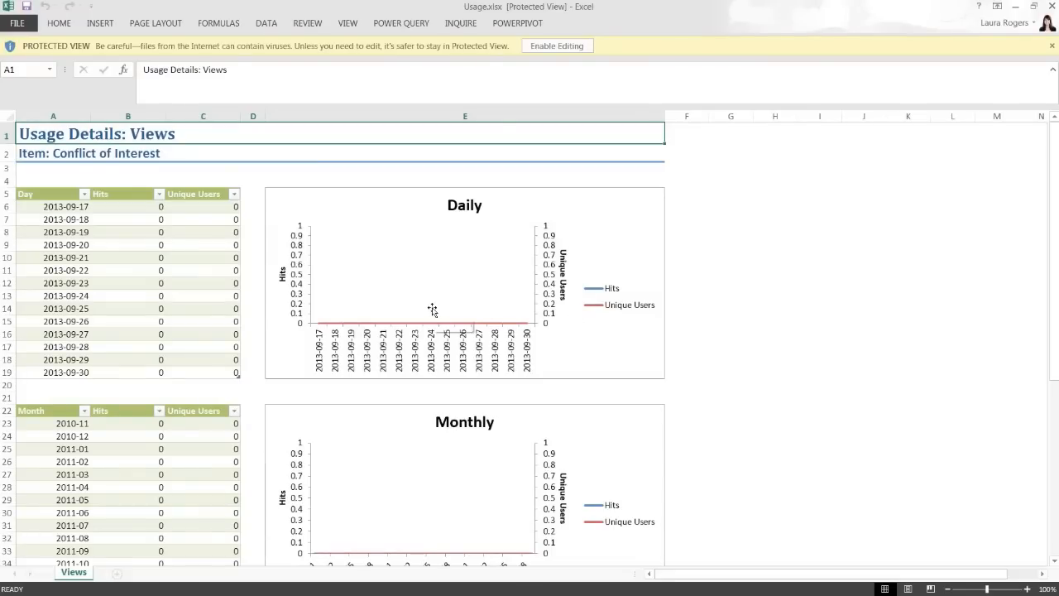
pyautogui.moveTo(1056, 273); pyautogui.dragTo(943, 135)
pyautogui.click(1052, 6)
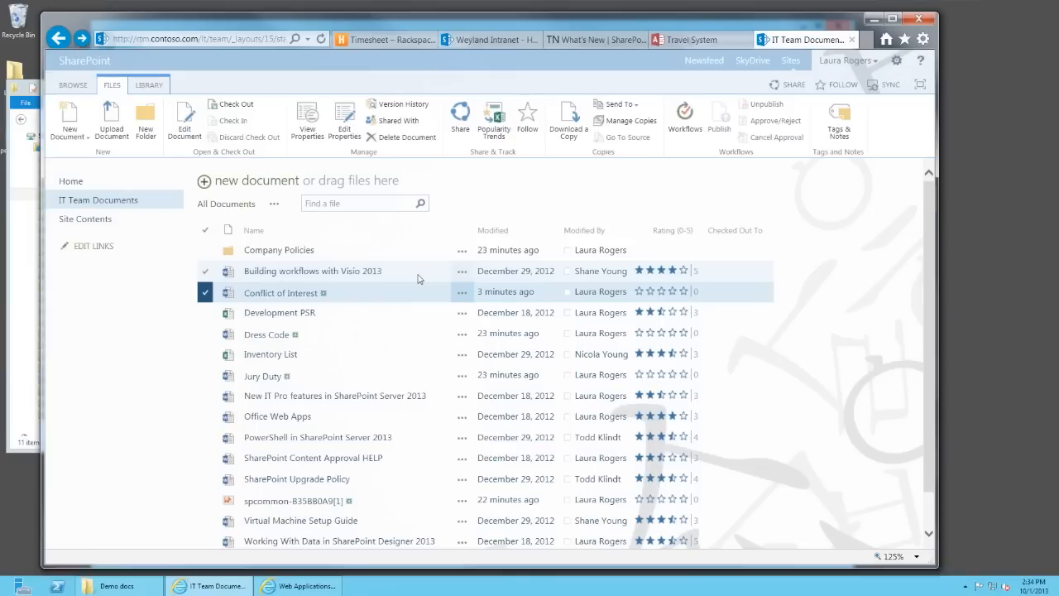
# Examine the options for sending a copy of Building workflows with Visio 2013 to another location, and cancel
pyautogui.click(418, 277)
pyautogui.click(621, 104)
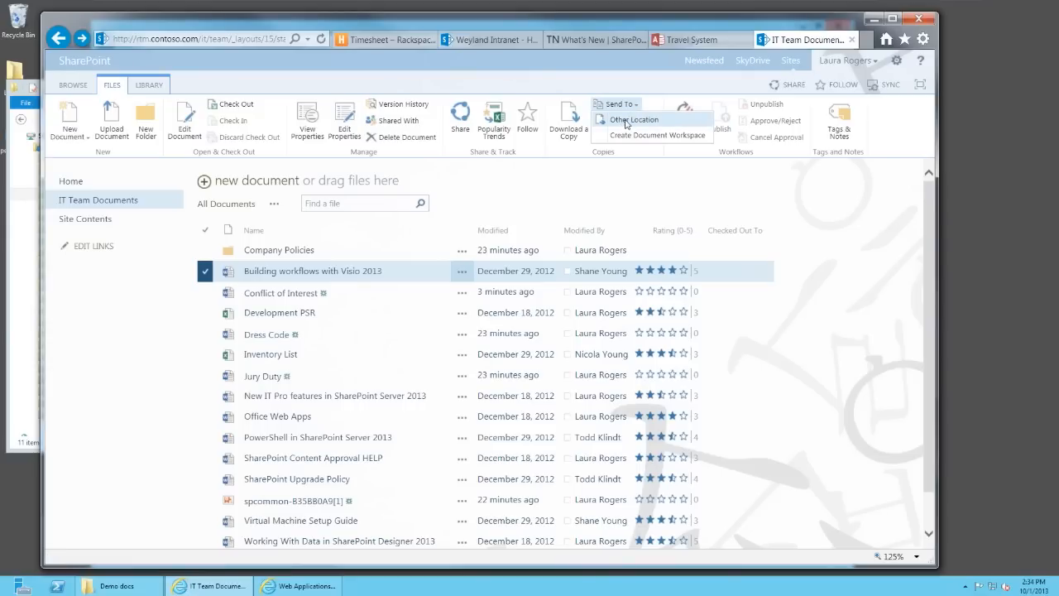
pyautogui.click(627, 124)
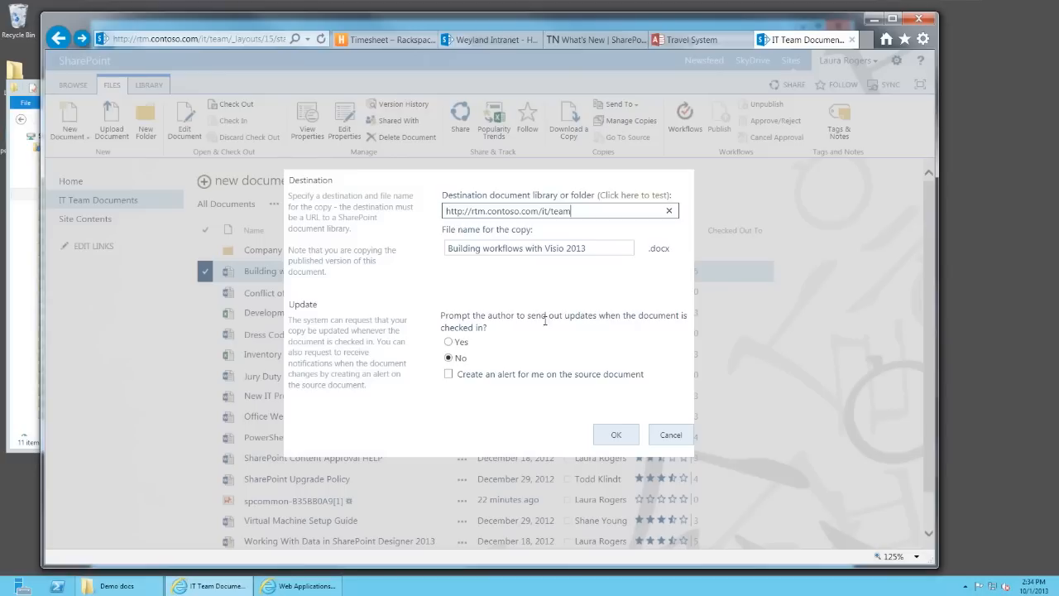
pyautogui.moveTo(596, 211); pyautogui.dragTo(417, 221)
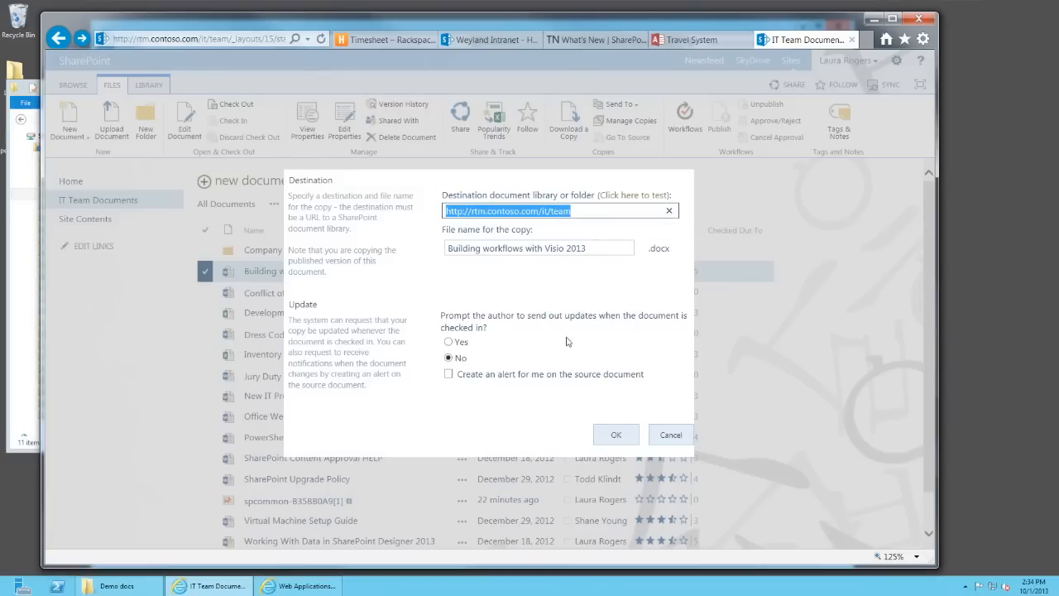
pyautogui.click(671, 434)
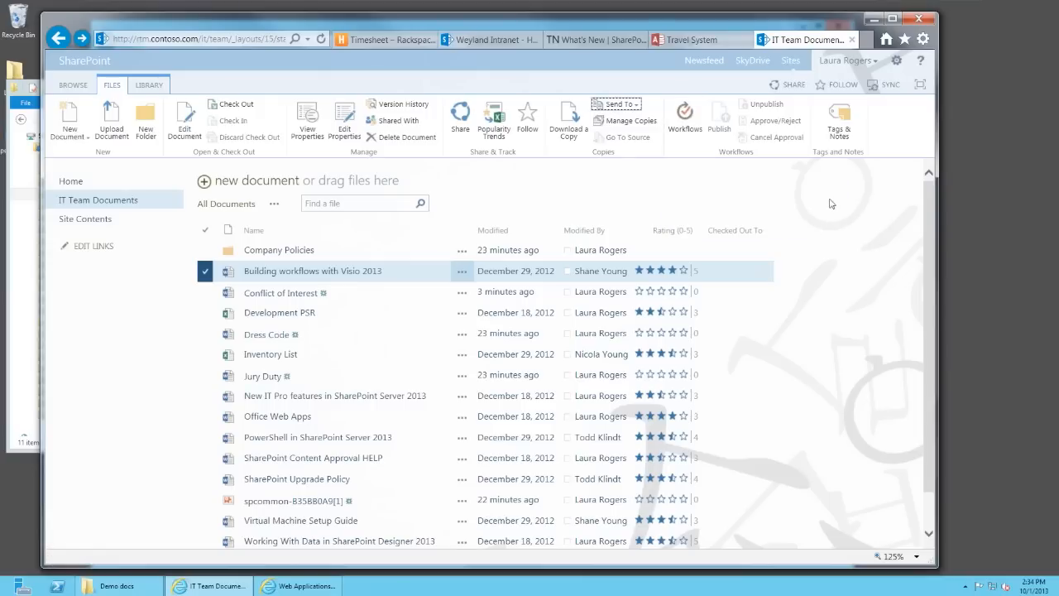
# Tag Building workflows with Visio 2013 with the existing keyword "workflows", save the tag, and close the tags and notes
pyautogui.click(839, 126)
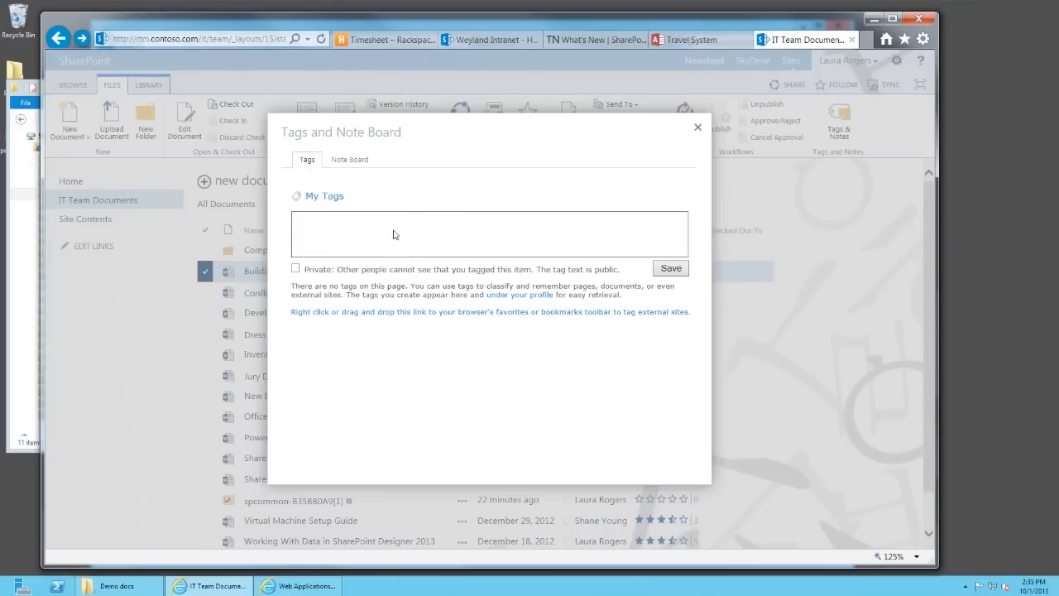
pyautogui.click(306, 222)
pyautogui.write('Workf')
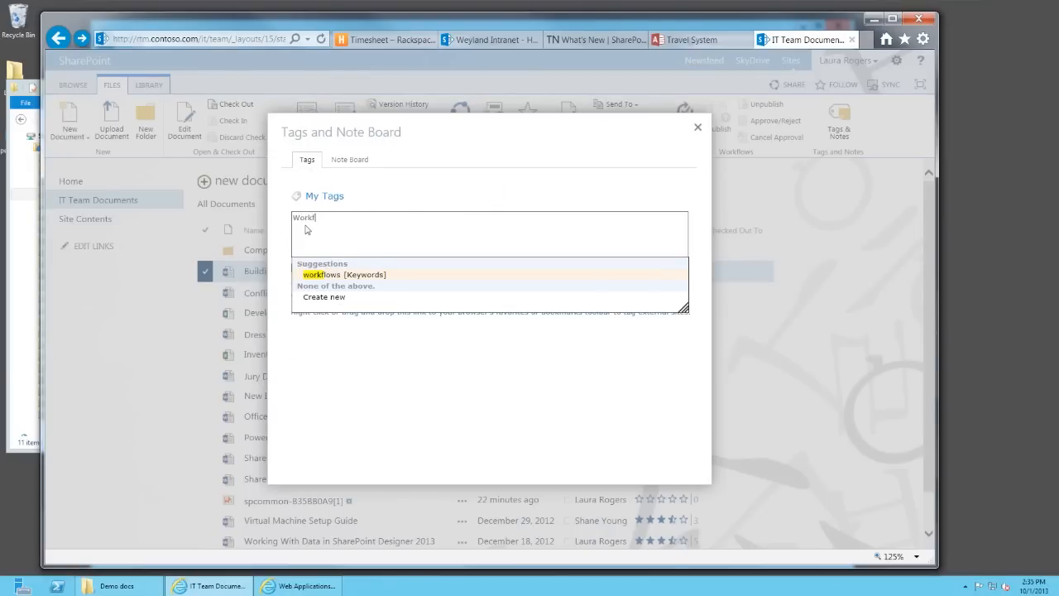
pyautogui.write('l')
pyautogui.click(347, 274)
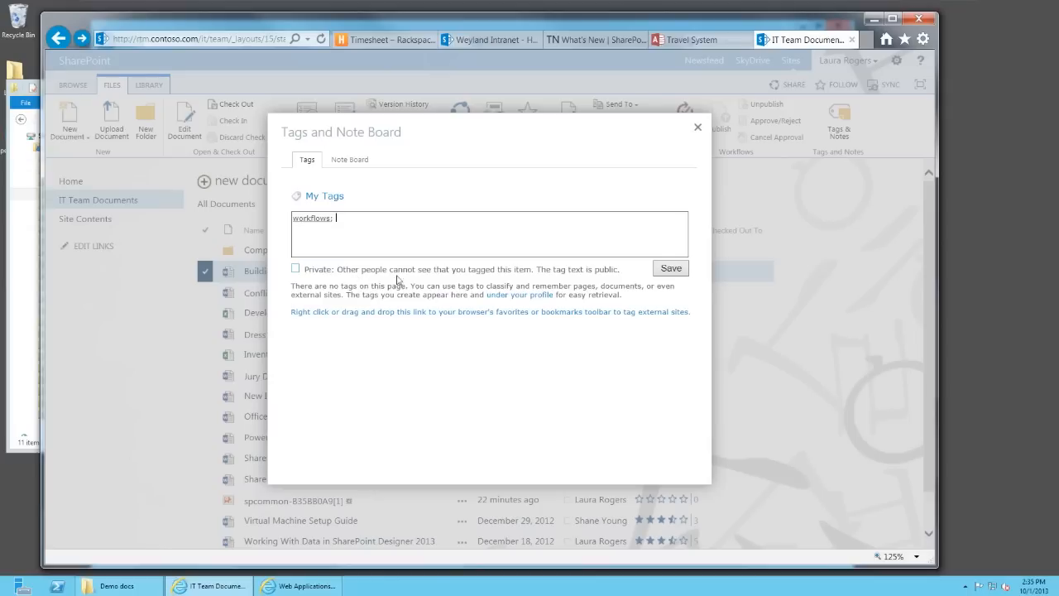
pyautogui.click(671, 268)
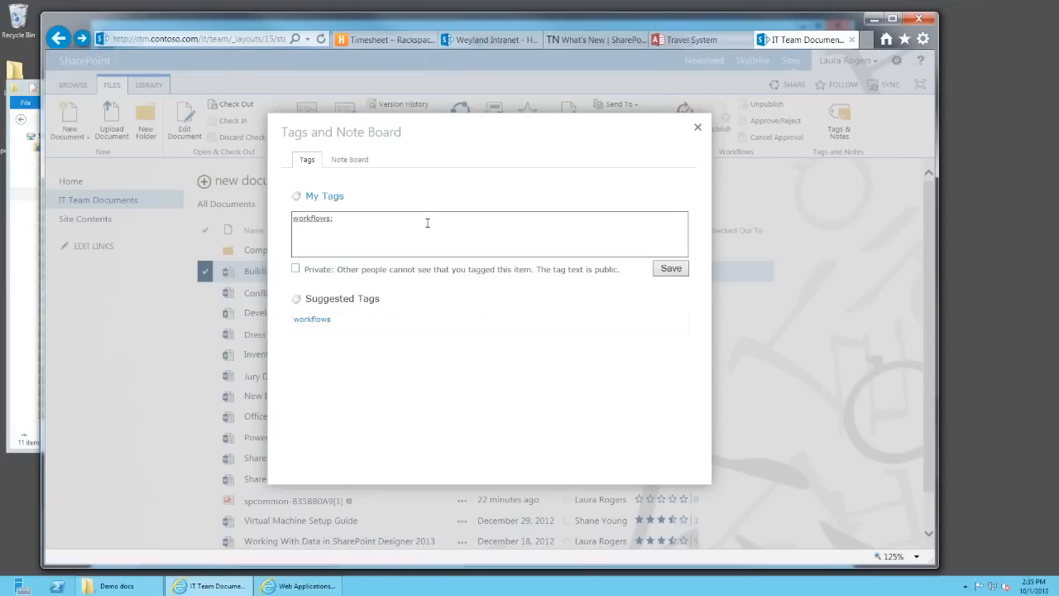
pyautogui.click(697, 127)
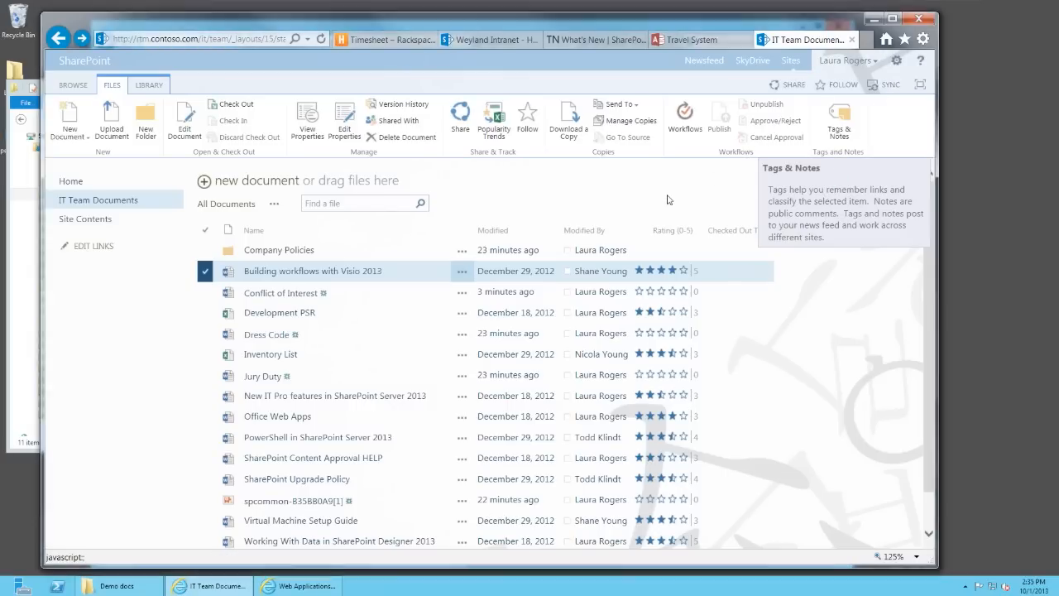
# Try to sync the IT Team Documents library to the computer with SkyDrive Pro, and close the sync dialog
pyautogui.moveTo(0, 158); pyautogui.dragTo(255, 164)
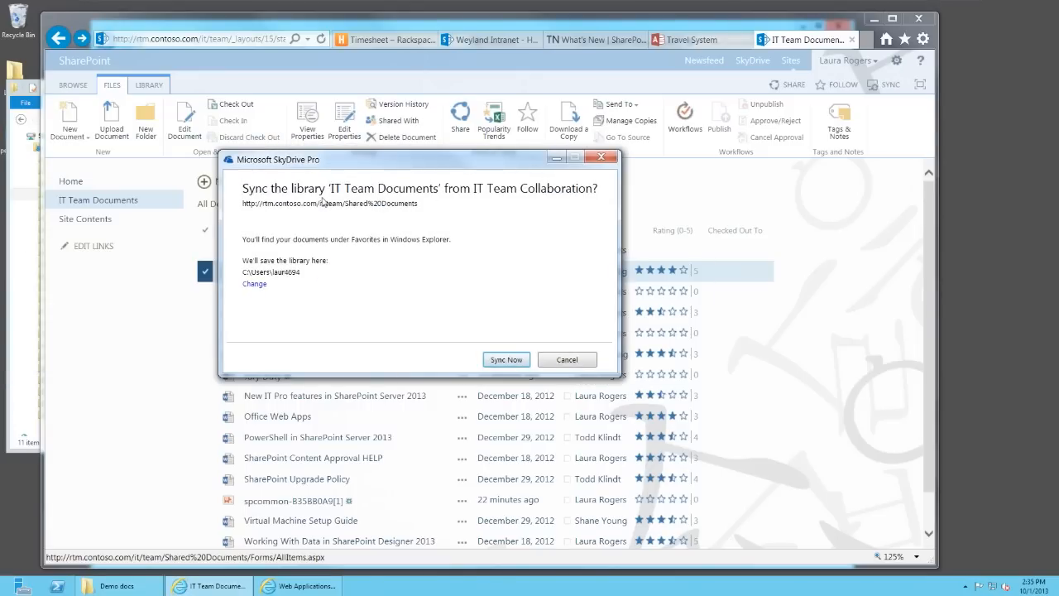
pyautogui.moveTo(350, 164); pyautogui.dragTo(375, 252)
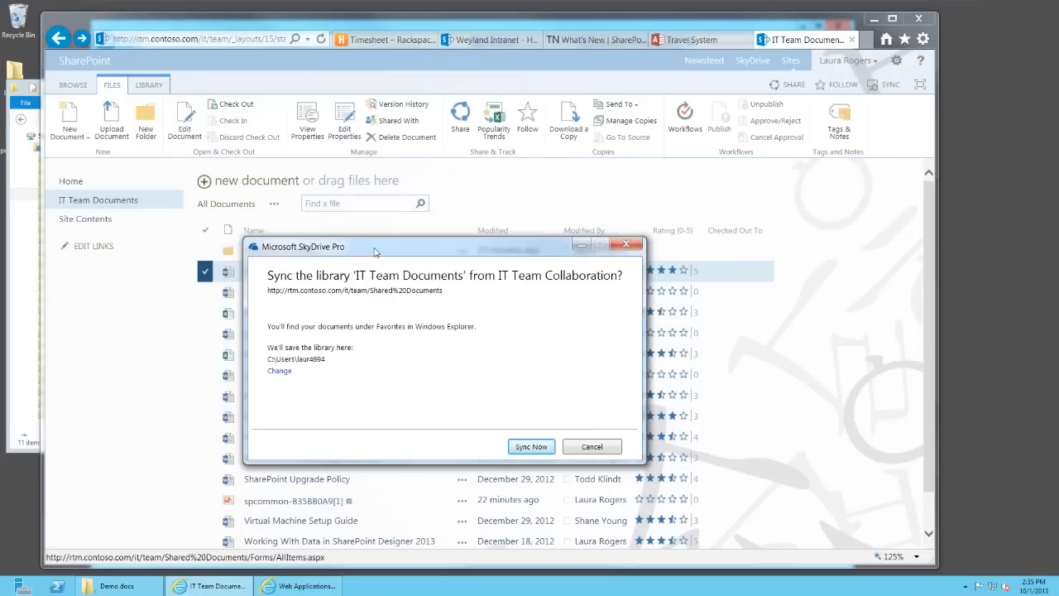
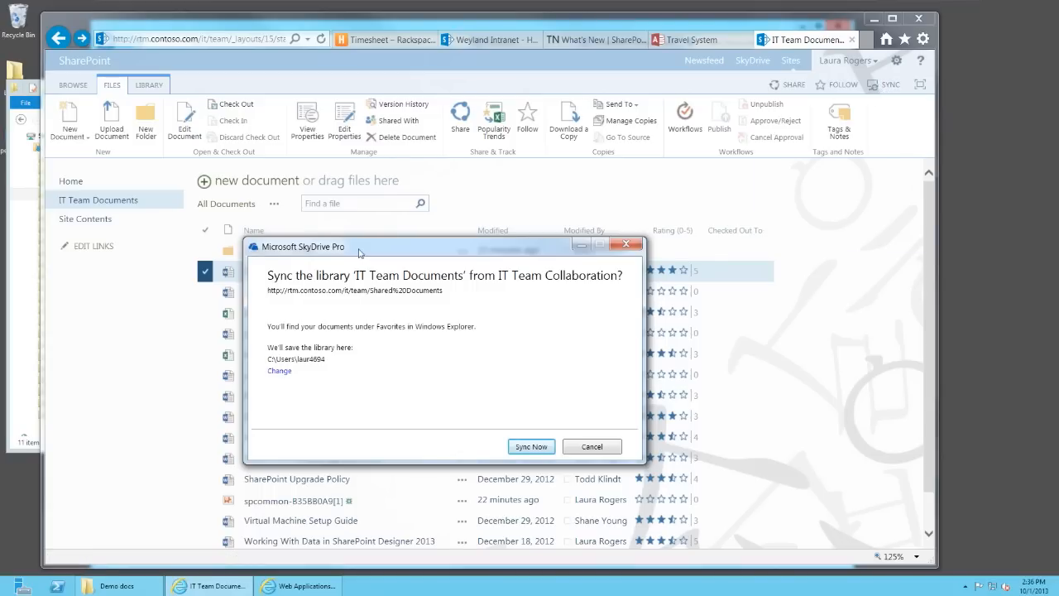
pyautogui.moveTo(334, 244); pyautogui.dragTo(303, 214)
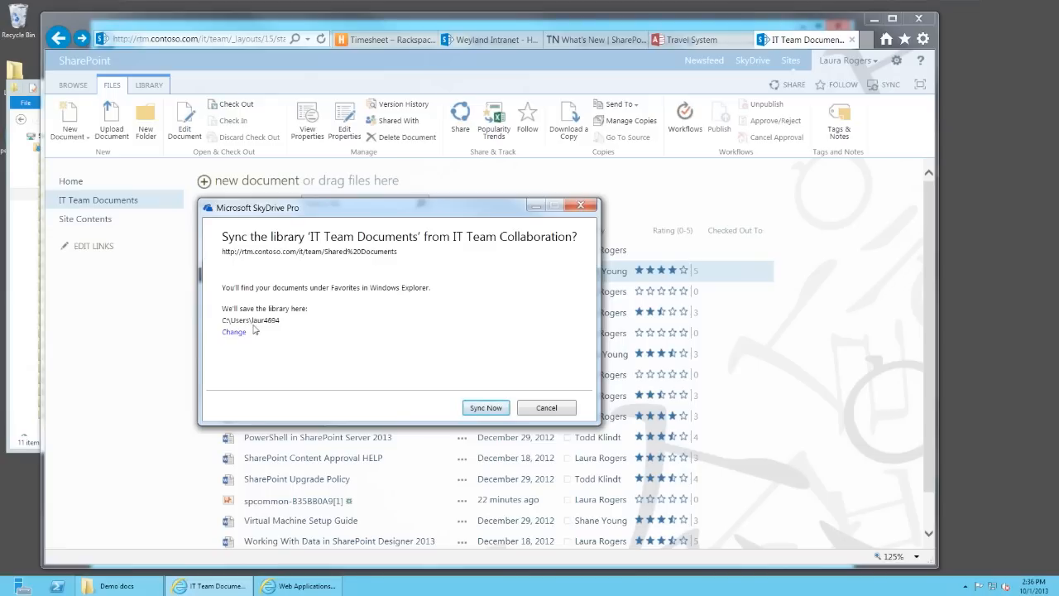
pyautogui.click(486, 408)
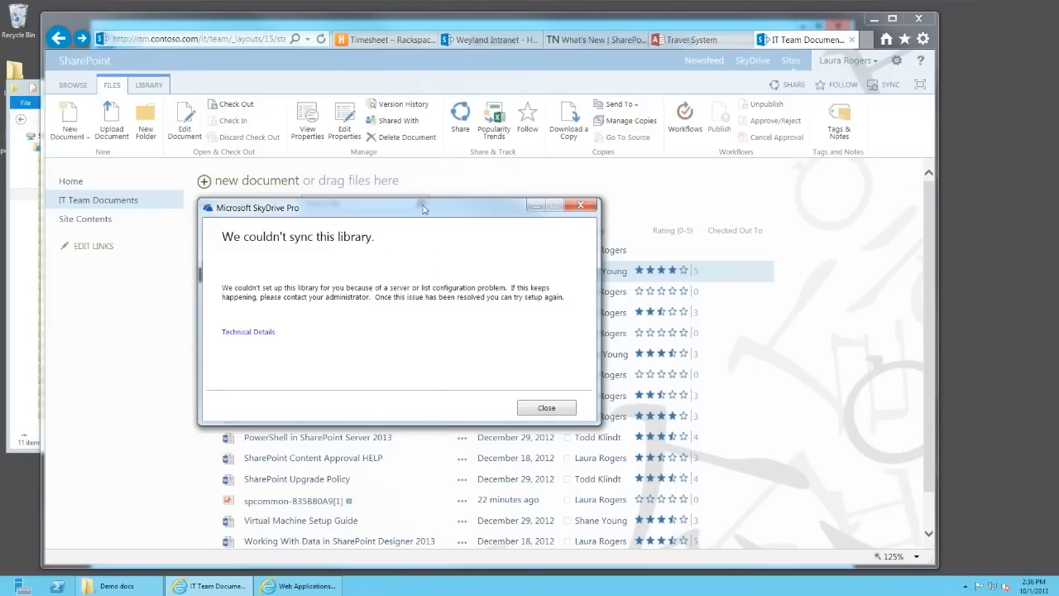
pyautogui.moveTo(423, 209); pyautogui.dragTo(0, 209)
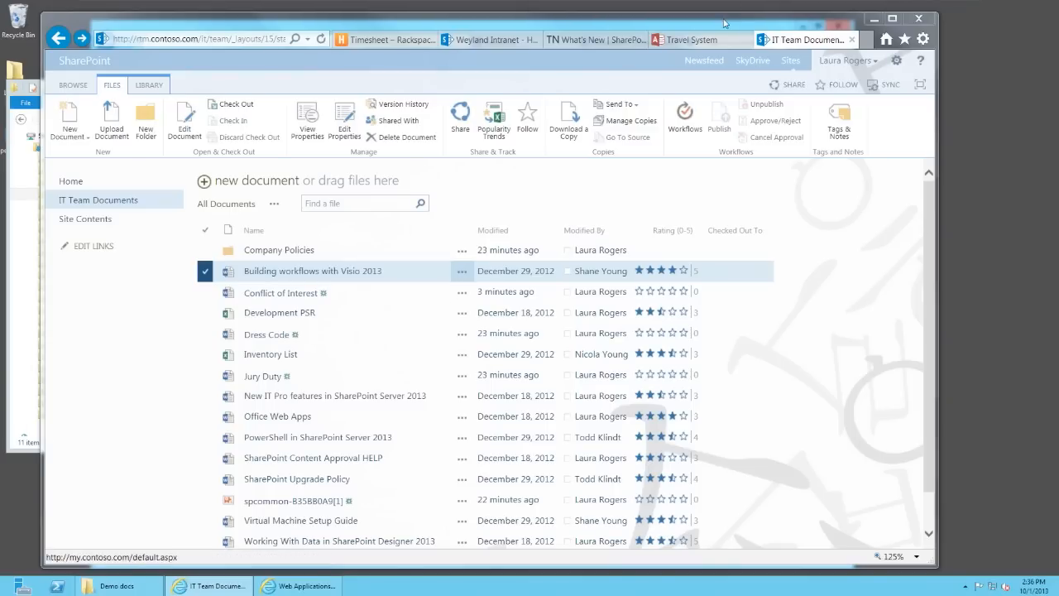
# Switch Focus on Content on and off repeatedly to compare both page layouts, ending with the site navigation shown
pyautogui.click(920, 87)
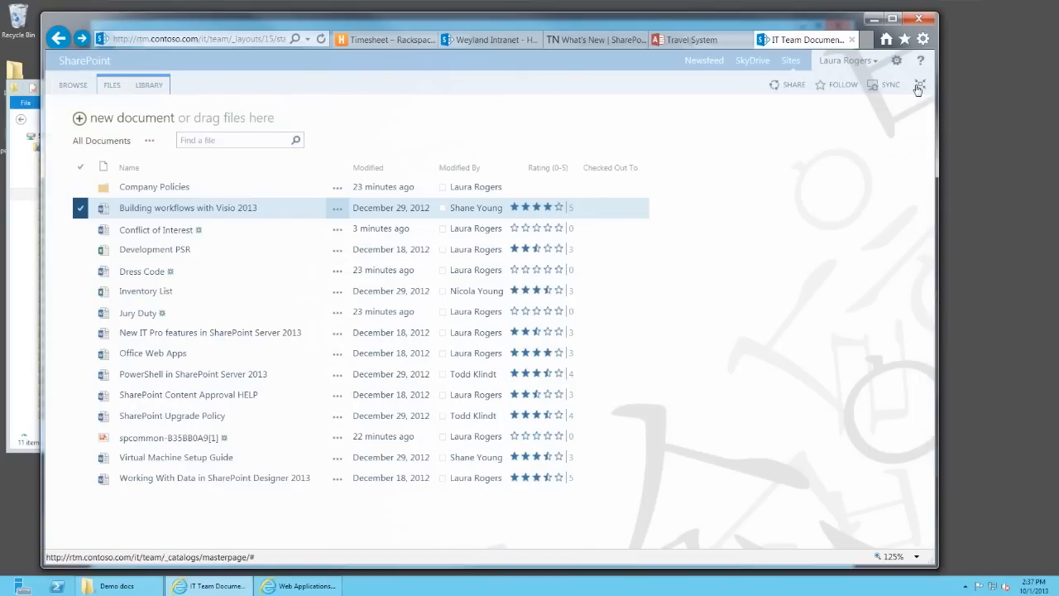
pyautogui.click(920, 87)
pyautogui.click(921, 87)
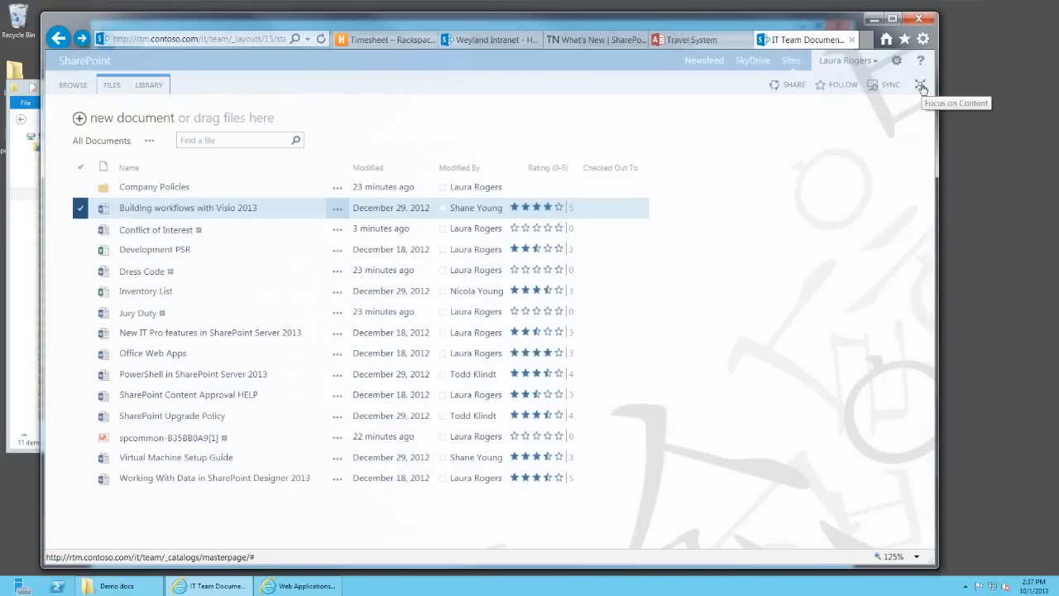
pyautogui.click(921, 87)
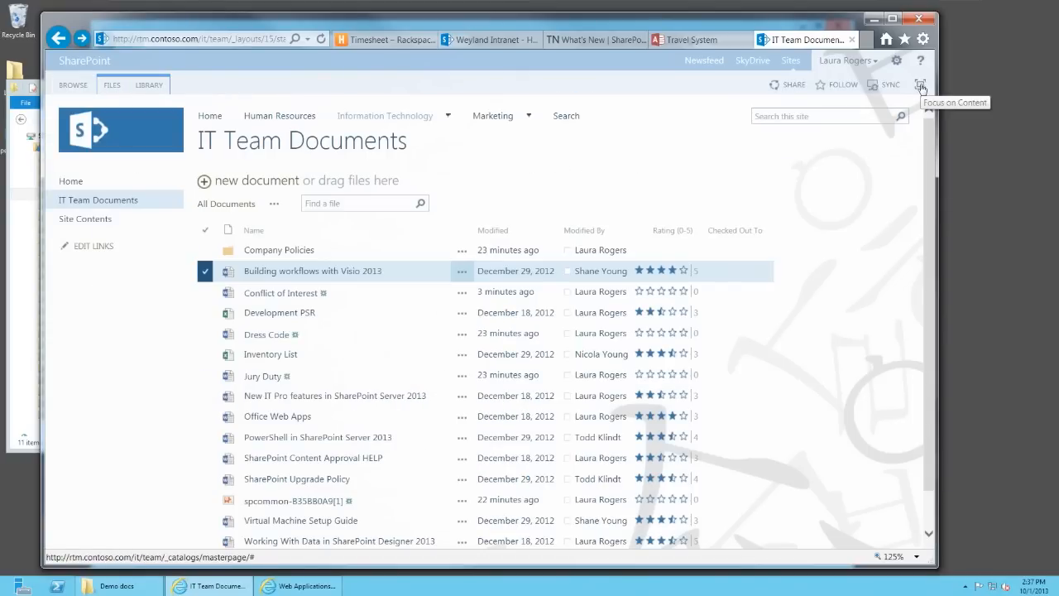
pyautogui.click(921, 87)
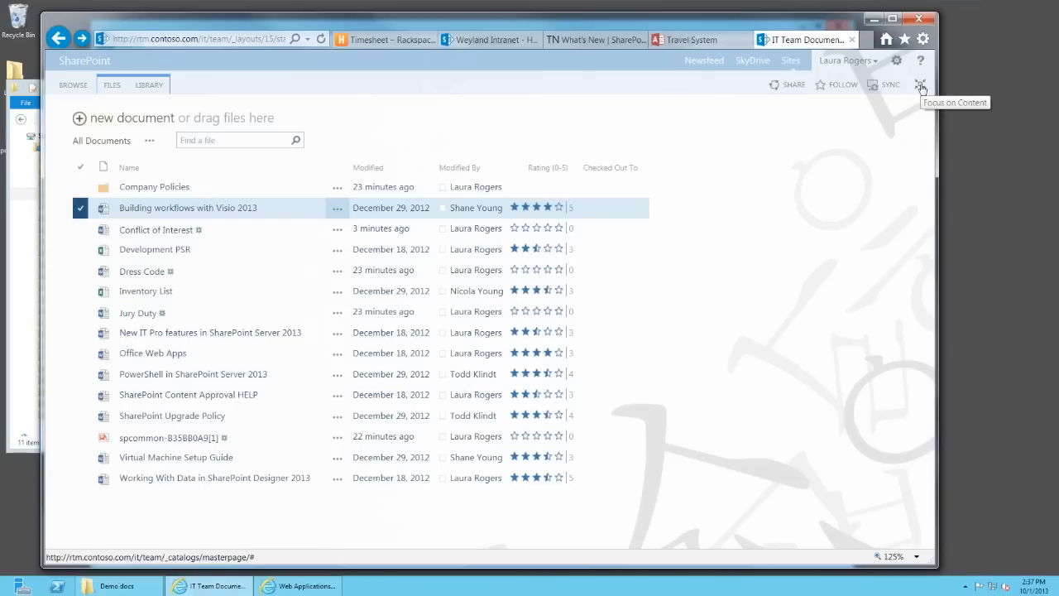
pyautogui.click(921, 87)
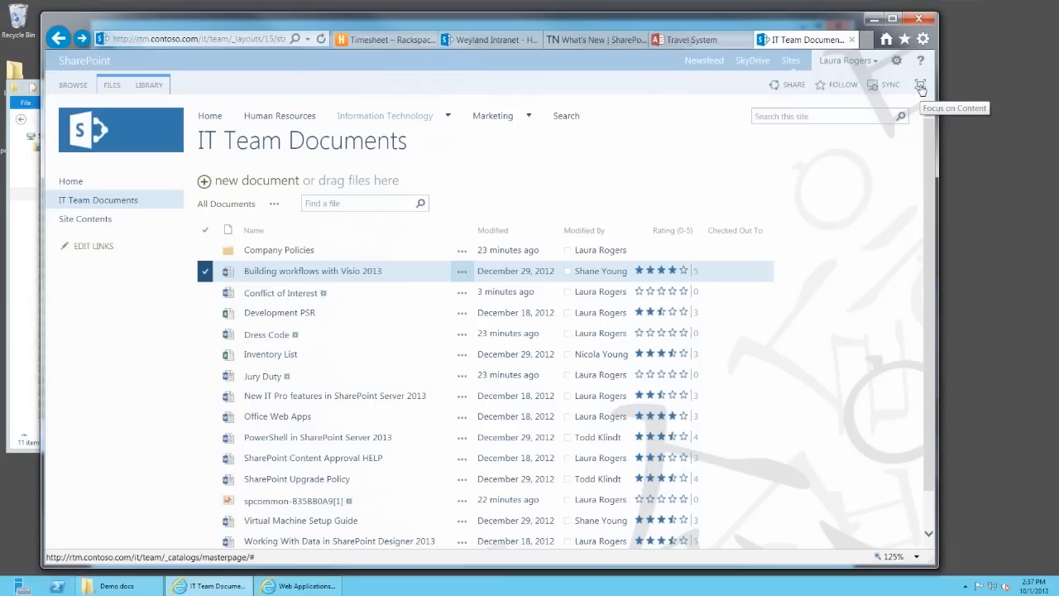
pyautogui.click(922, 88)
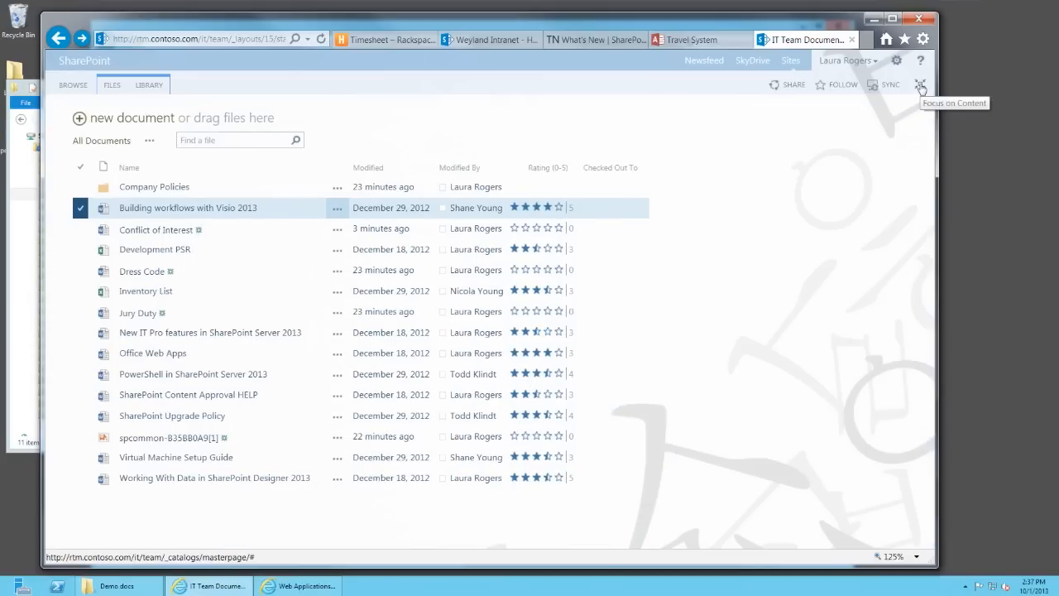
pyautogui.click(921, 88)
pyautogui.click(921, 88)
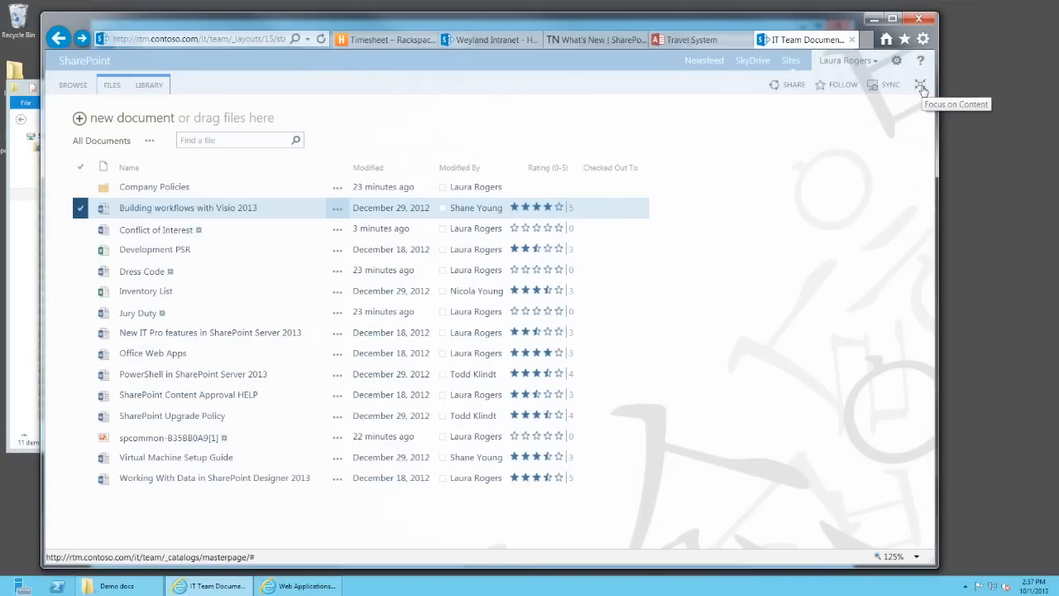
pyautogui.click(921, 89)
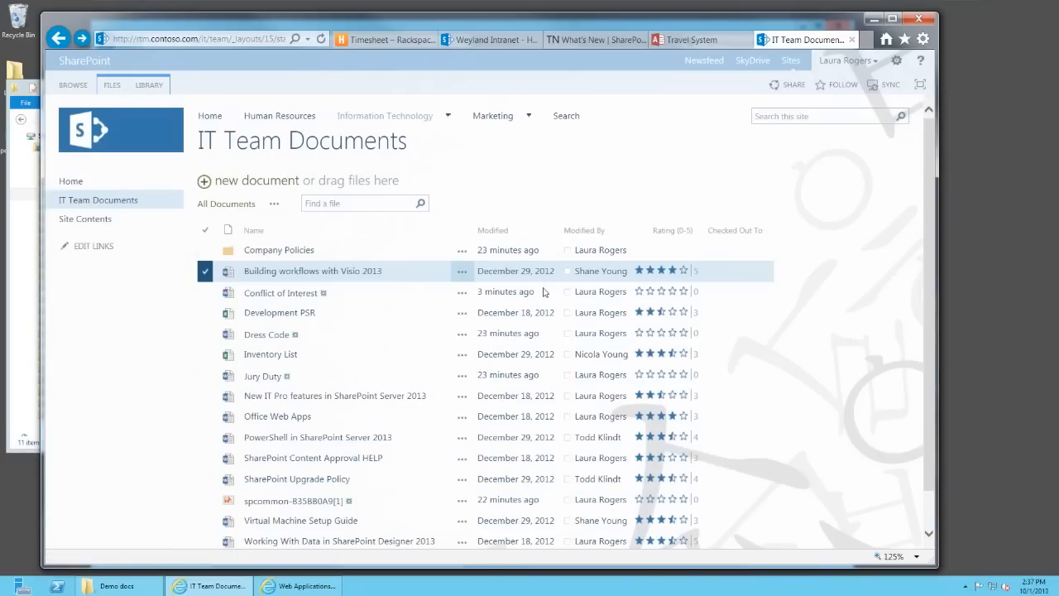
# Examine the details callout and the additional actions of Building workflows with Visio 2013, and close them
pyautogui.click(462, 273)
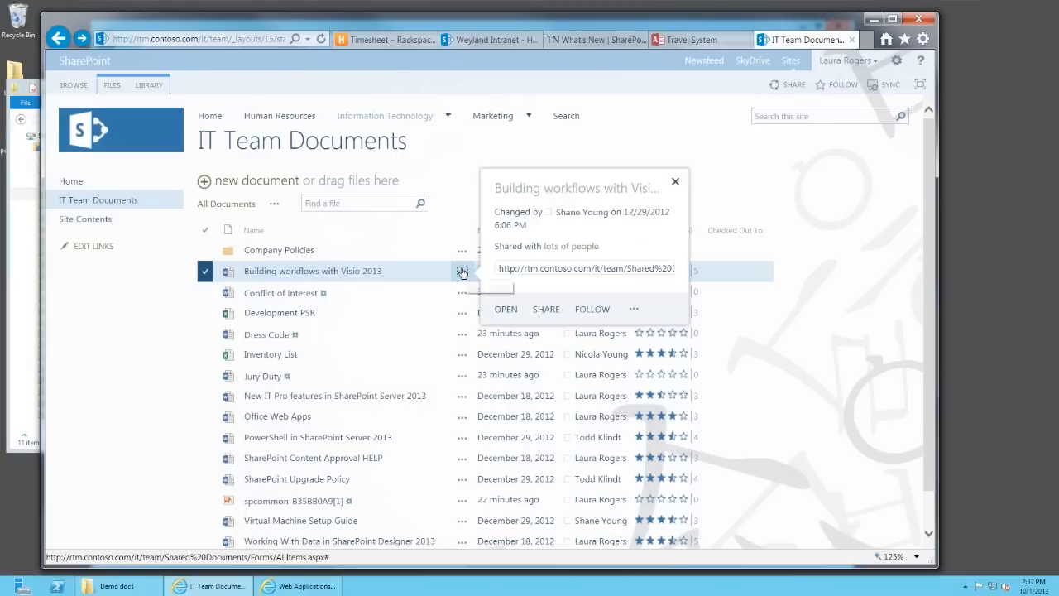
pyautogui.click(635, 311)
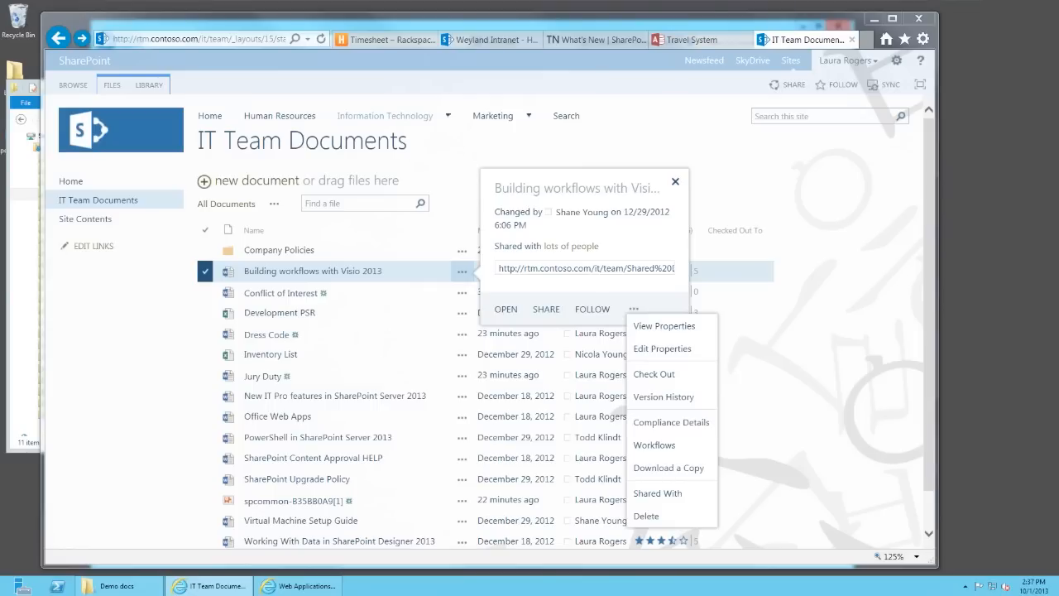
pyautogui.press('Escape')
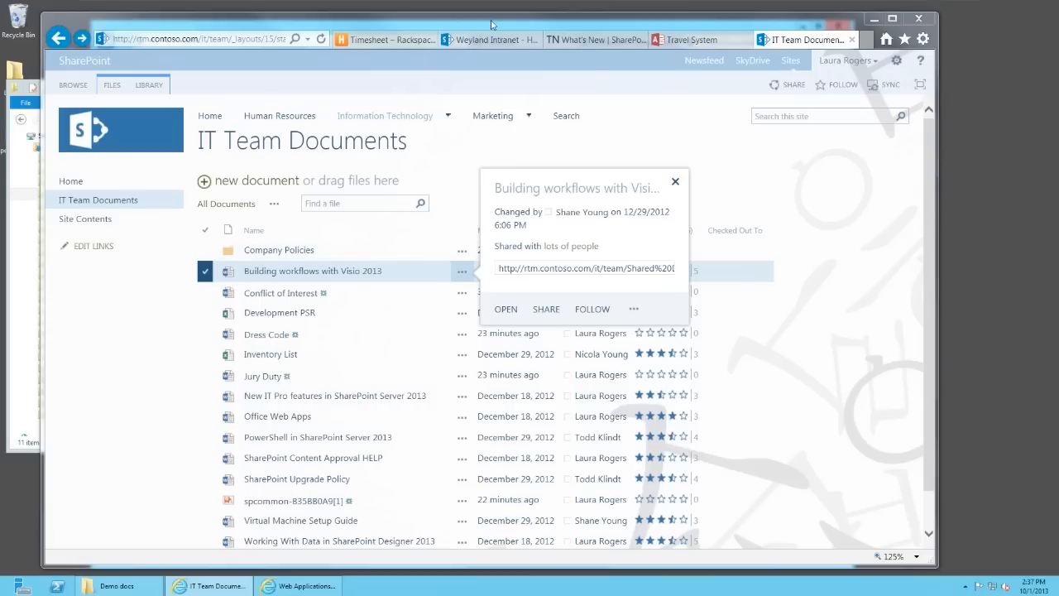
pyautogui.click(849, 390)
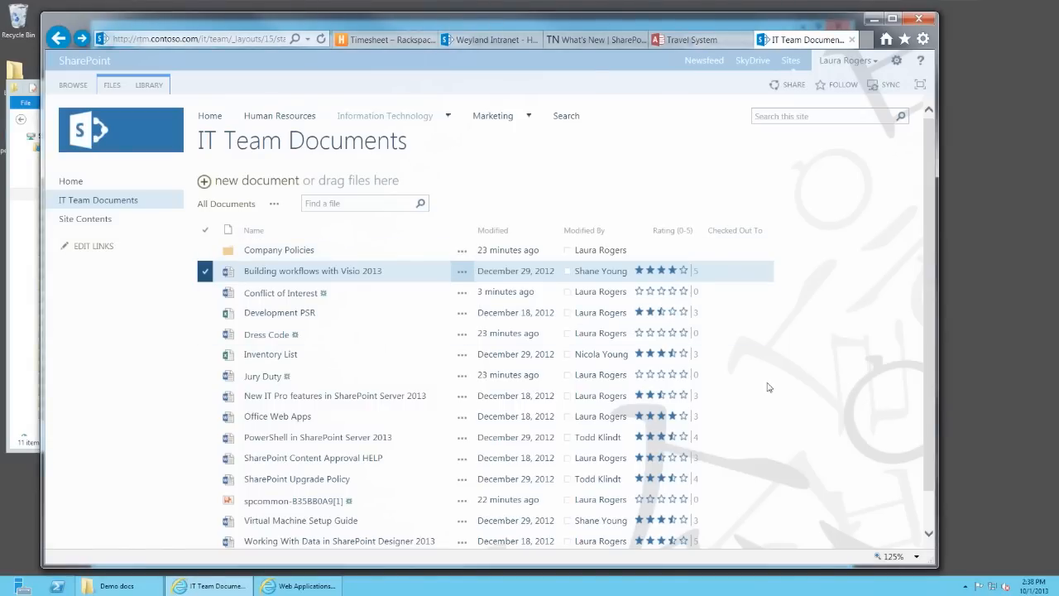
# Open Conflict of Interest from the library in Word, enable editing, and maximize the document window
pyautogui.click(401, 295)
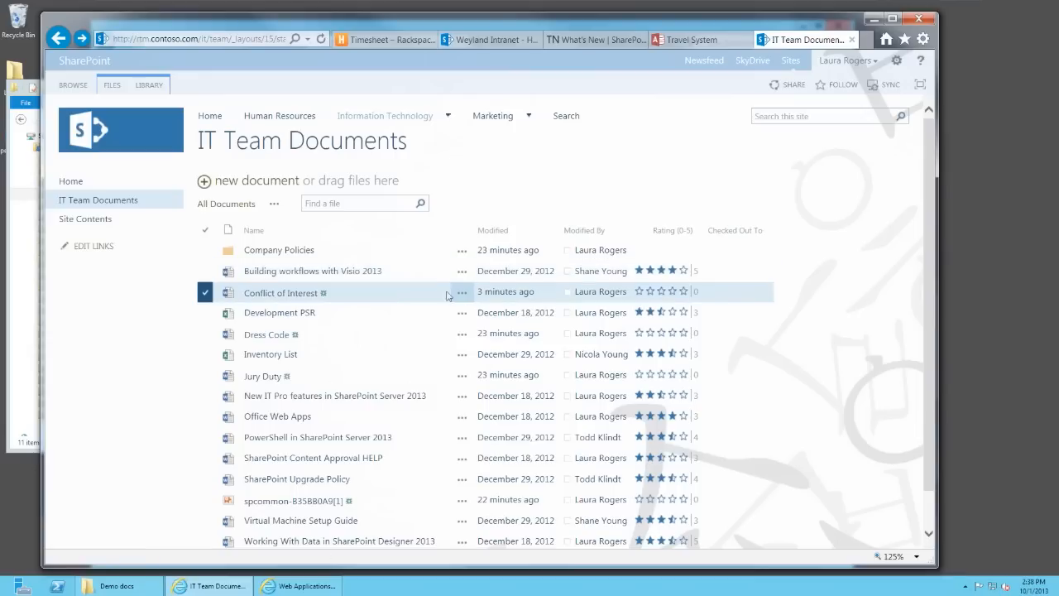
pyautogui.click(298, 295)
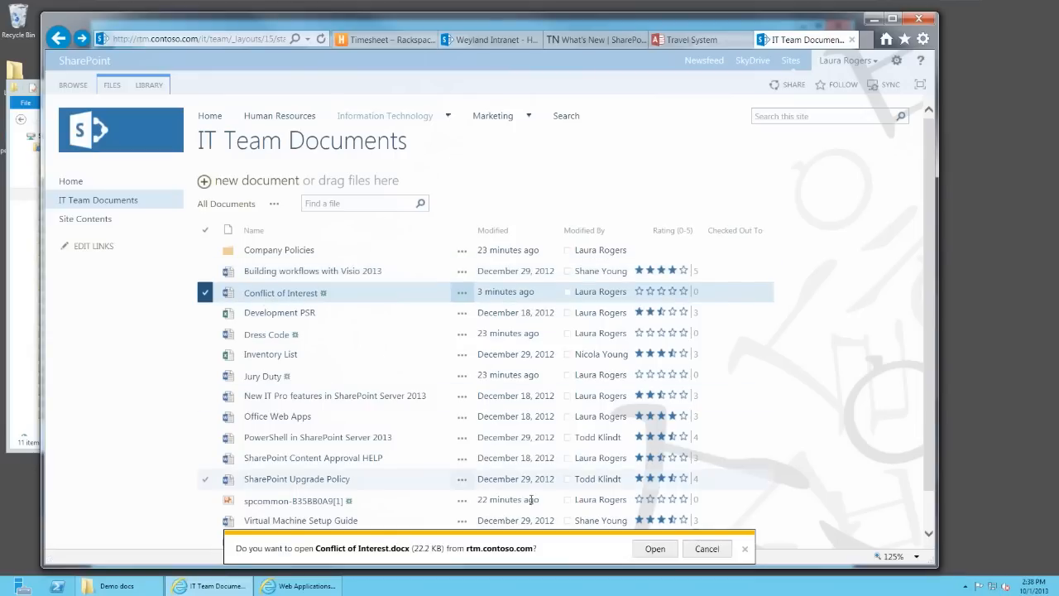
pyautogui.click(652, 548)
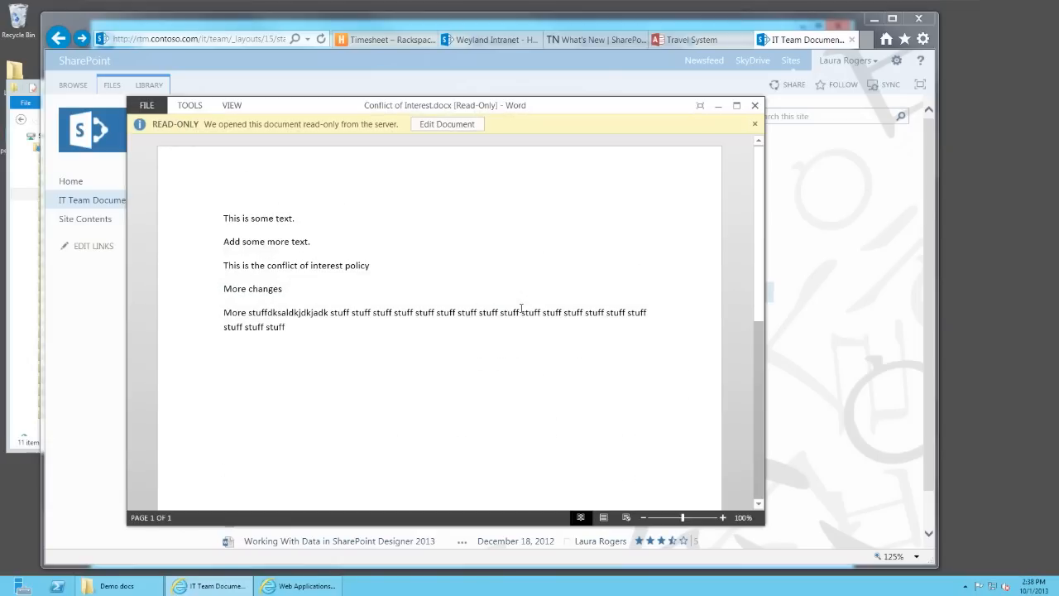
pyautogui.click(464, 124)
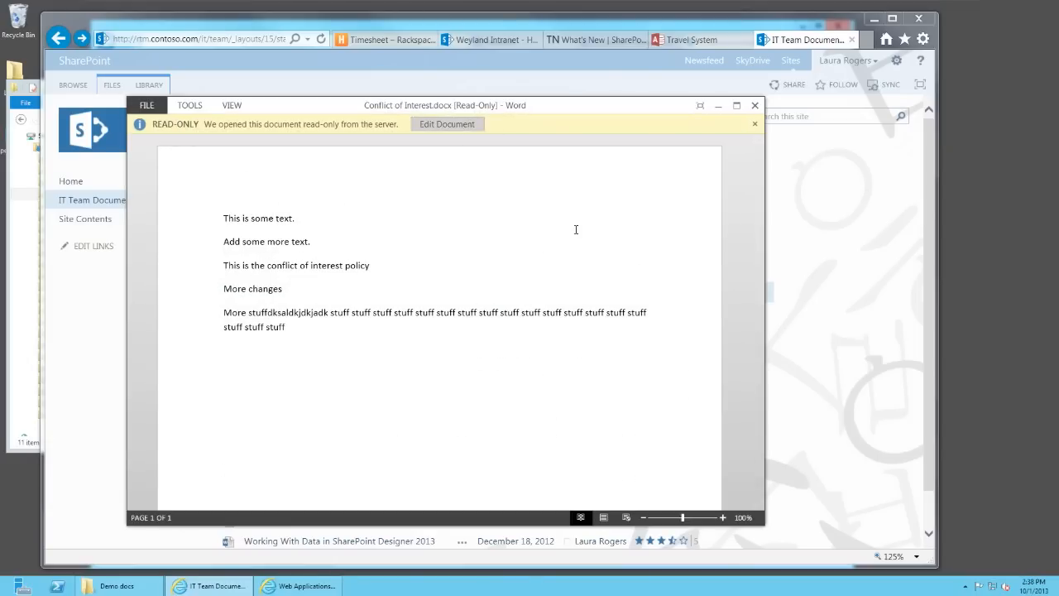
pyautogui.click(737, 106)
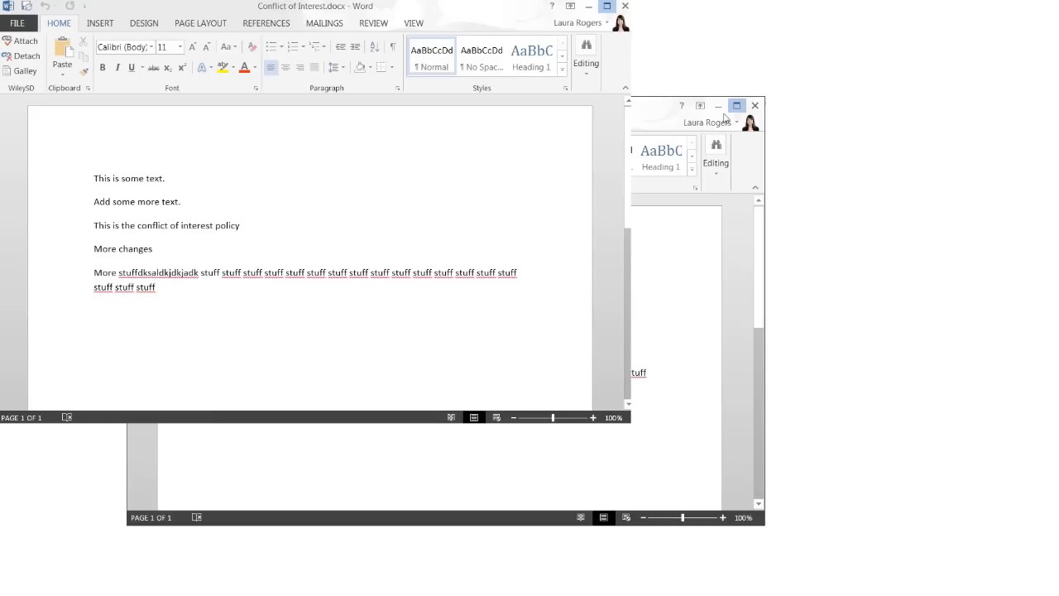
pyautogui.click(410, 182)
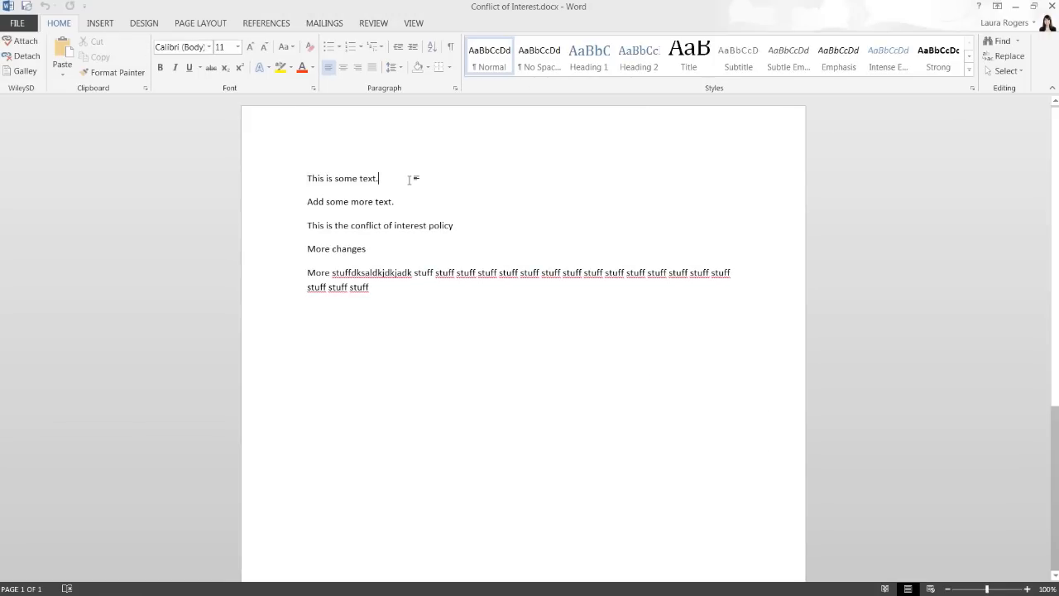
# Compare the document with its previous version 6.0, dismiss the comparison result, and close the previous version
pyautogui.click(374, 24)
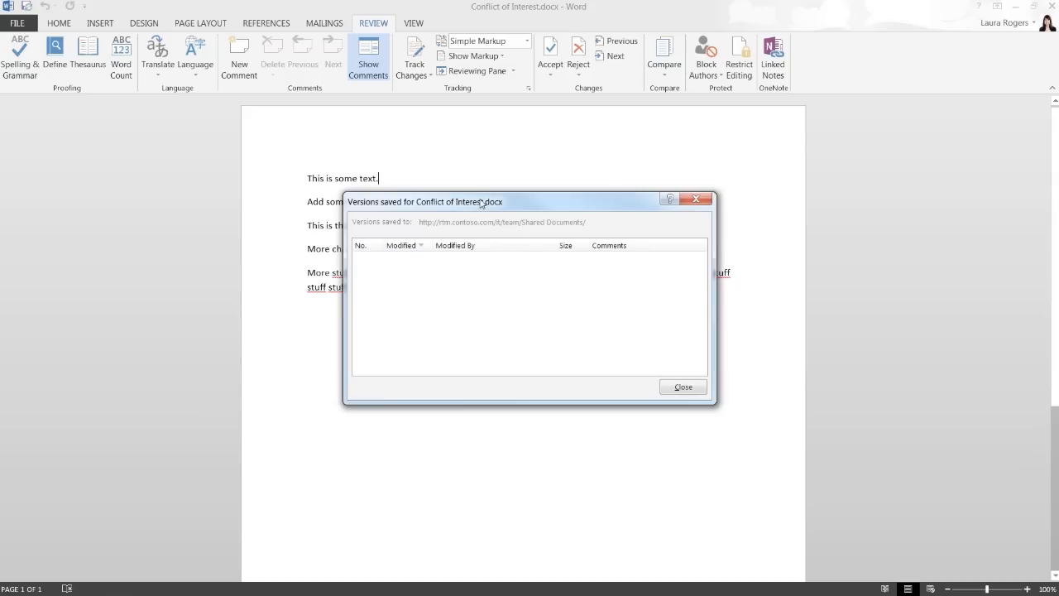
pyautogui.moveTo(481, 201); pyautogui.dragTo(444, 197)
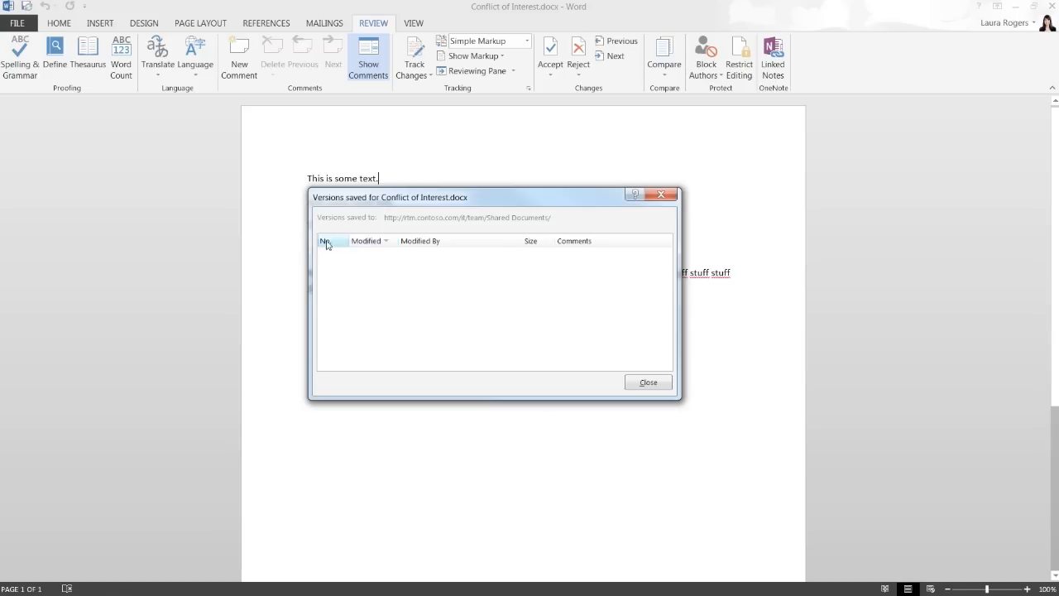
pyautogui.moveTo(466, 199)
pyautogui.mouseDown()
pyautogui.moveTo(426, 240)
pyautogui.moveTo(470, 200)
pyautogui.mouseUp()
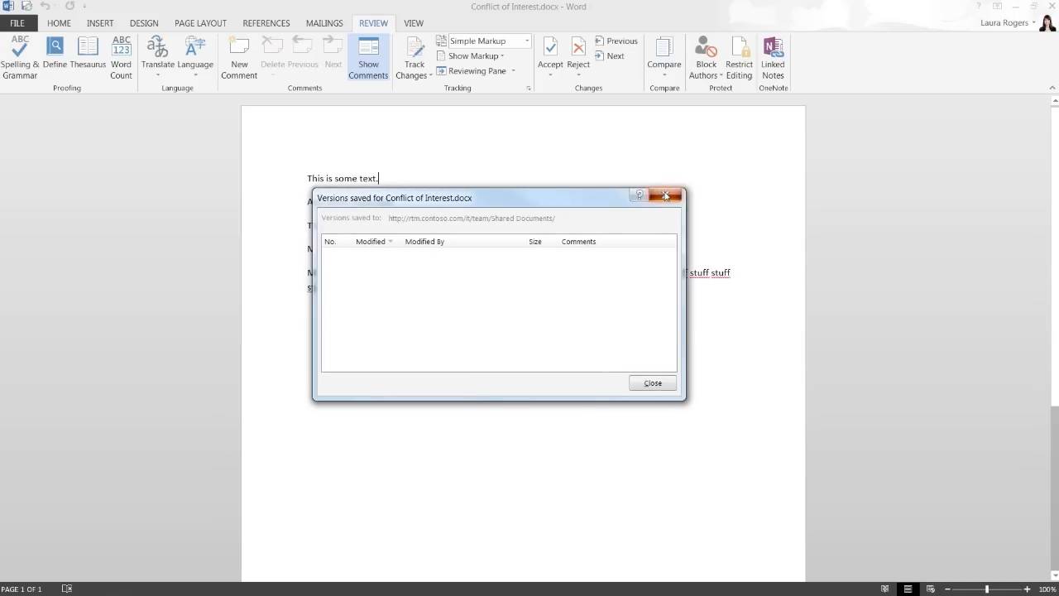
pyautogui.click(665, 196)
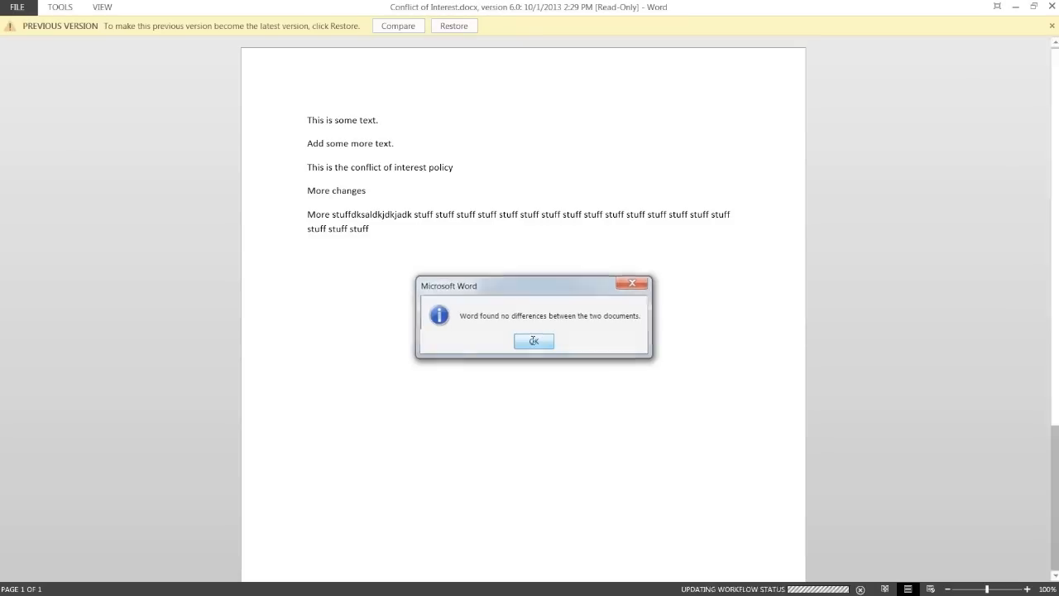
pyautogui.click(534, 343)
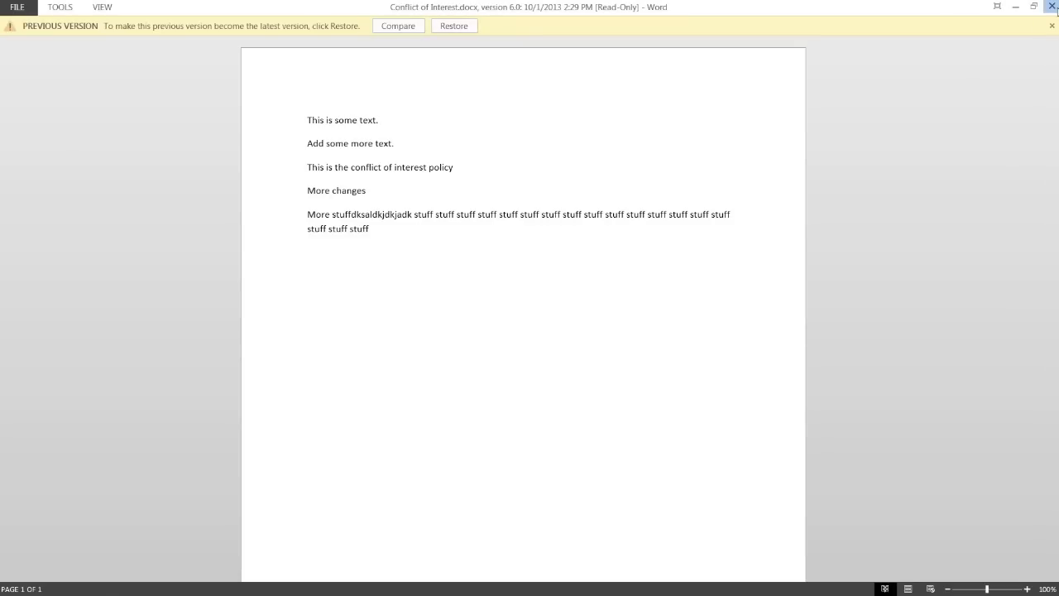
pyautogui.click(1054, 7)
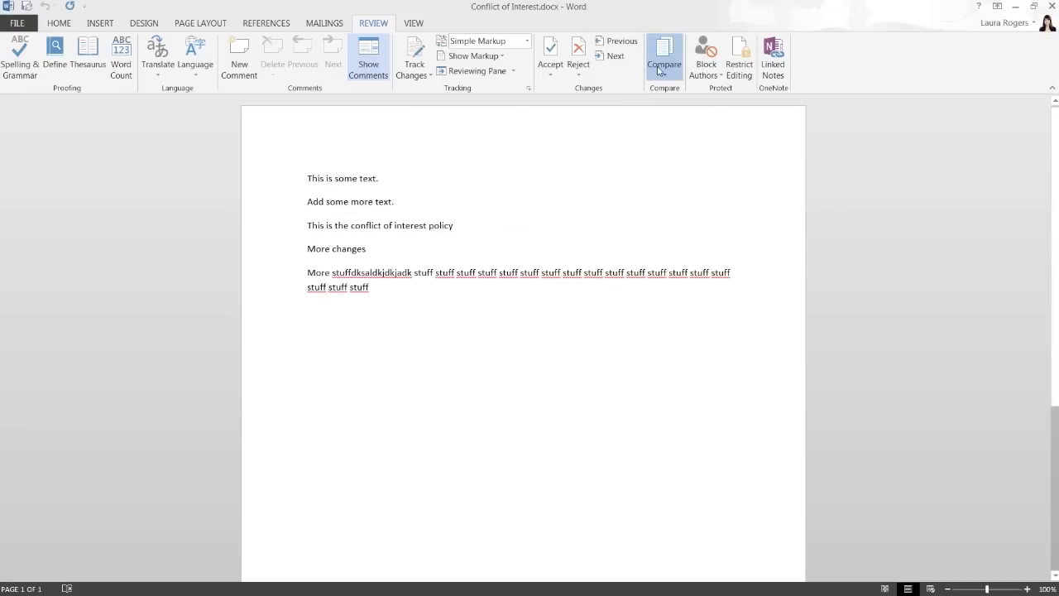
# Compare the document with its version 2.0, excluding whitespace changes, and select the first two lines of the compared document
pyautogui.click(665, 57)
pyautogui.click(712, 174)
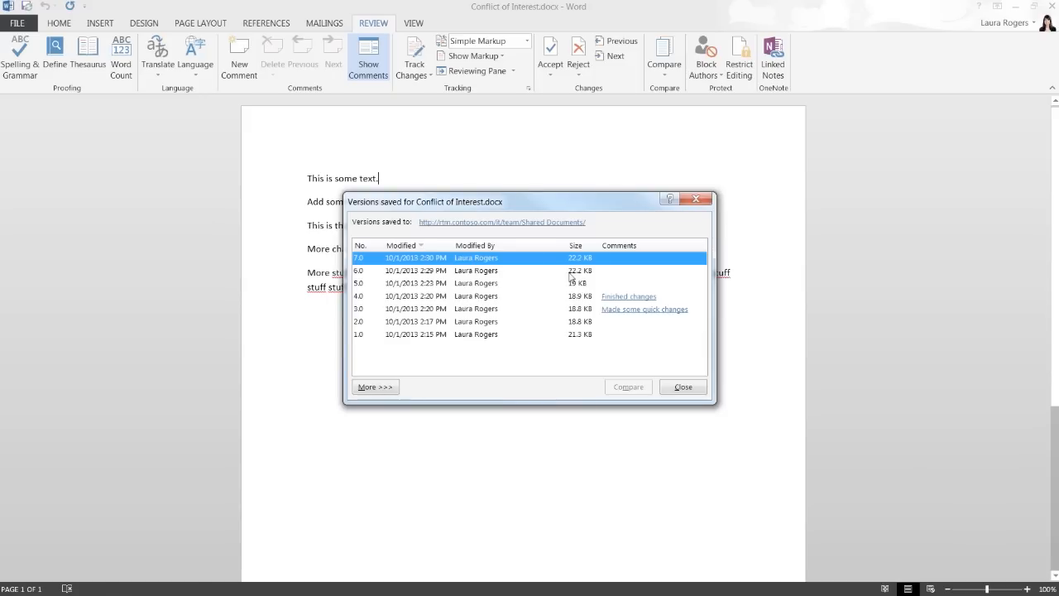
pyautogui.click(477, 323)
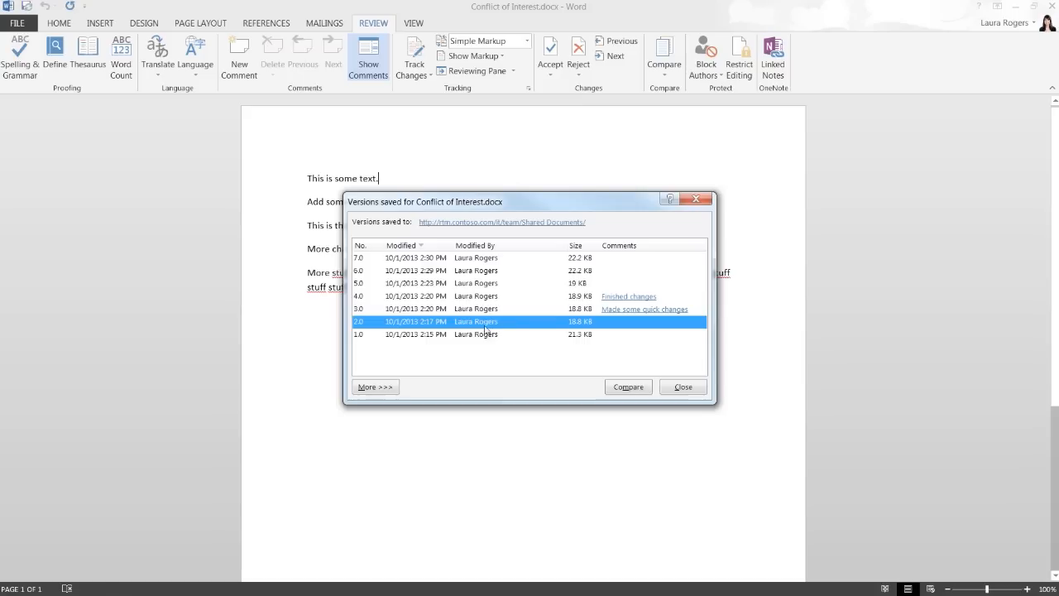
pyautogui.click(384, 394)
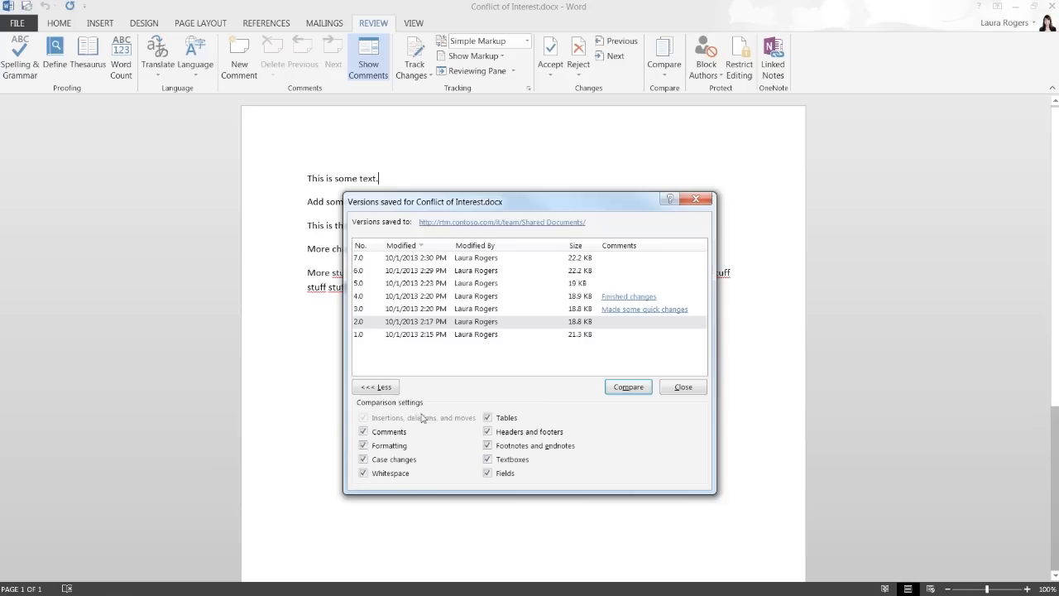
pyautogui.click(362, 446)
pyautogui.click(363, 446)
pyautogui.click(363, 473)
pyautogui.click(629, 387)
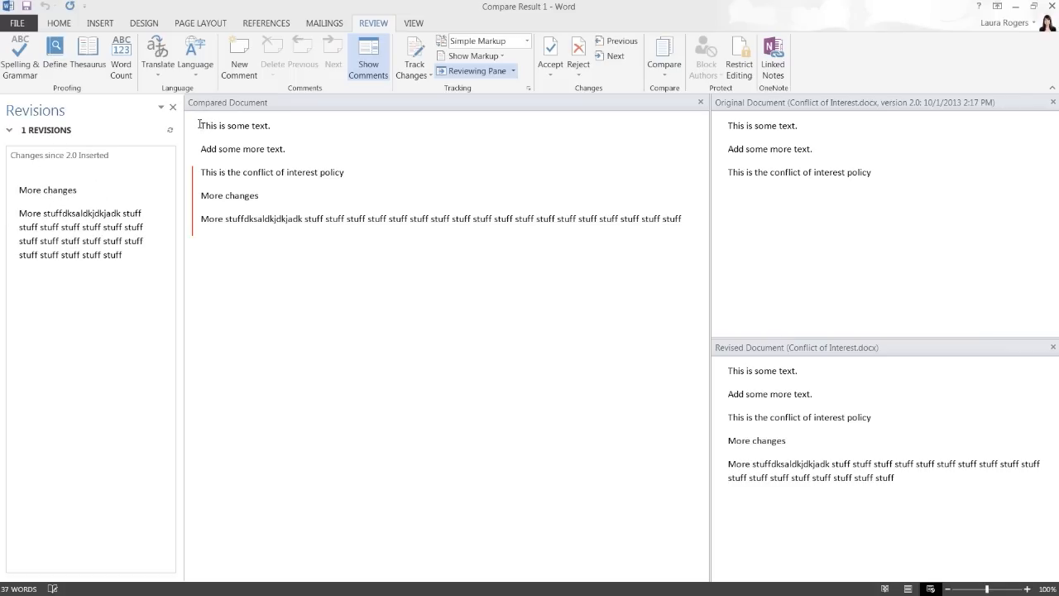
pyautogui.moveTo(199, 125); pyautogui.dragTo(285, 148)
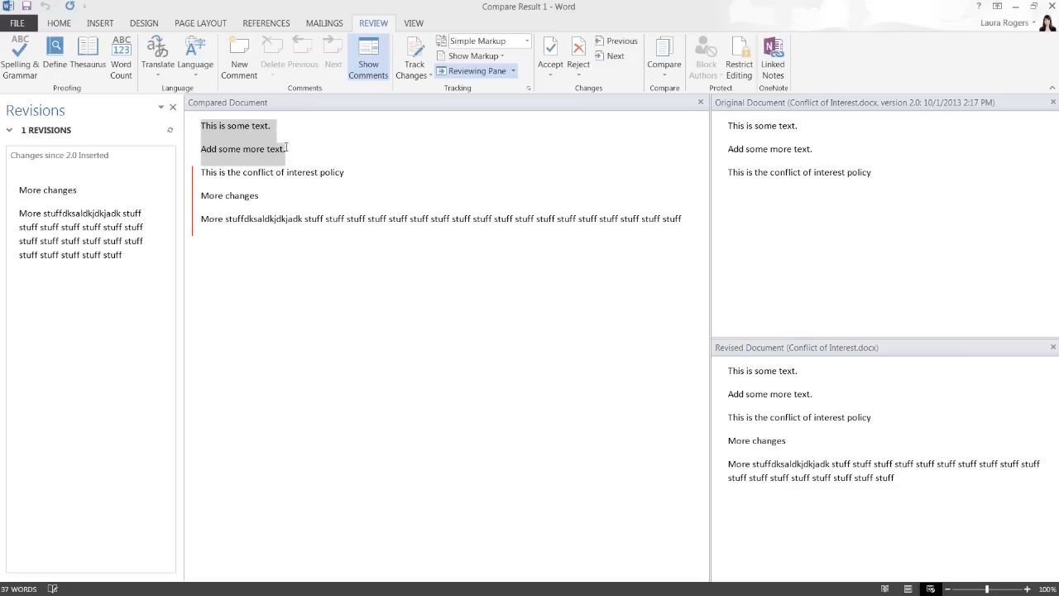
# Examine the shared and the newly added lines in the compared document against version 2.0
pyautogui.click(220, 126)
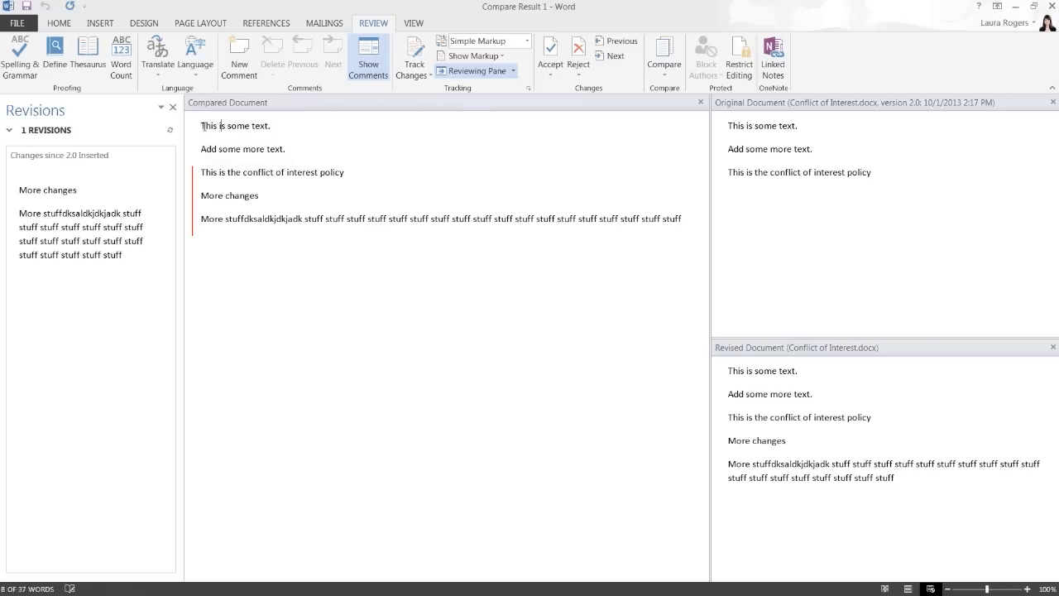
pyautogui.moveTo(202, 125); pyautogui.dragTo(293, 145)
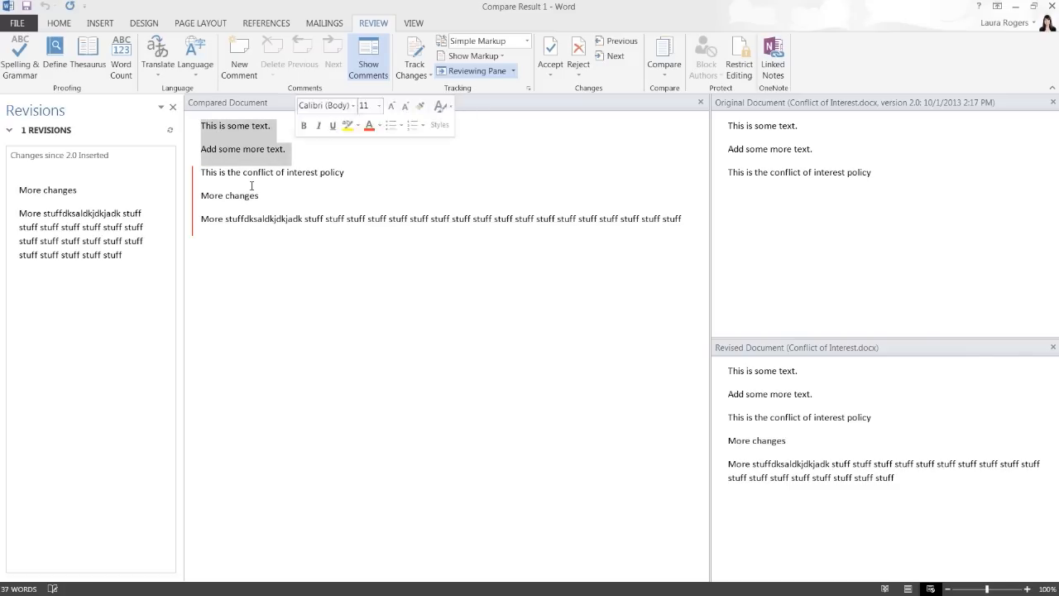
pyautogui.click(200, 172)
pyautogui.moveTo(200, 172); pyautogui.dragTo(701, 225)
pyautogui.click(385, 225)
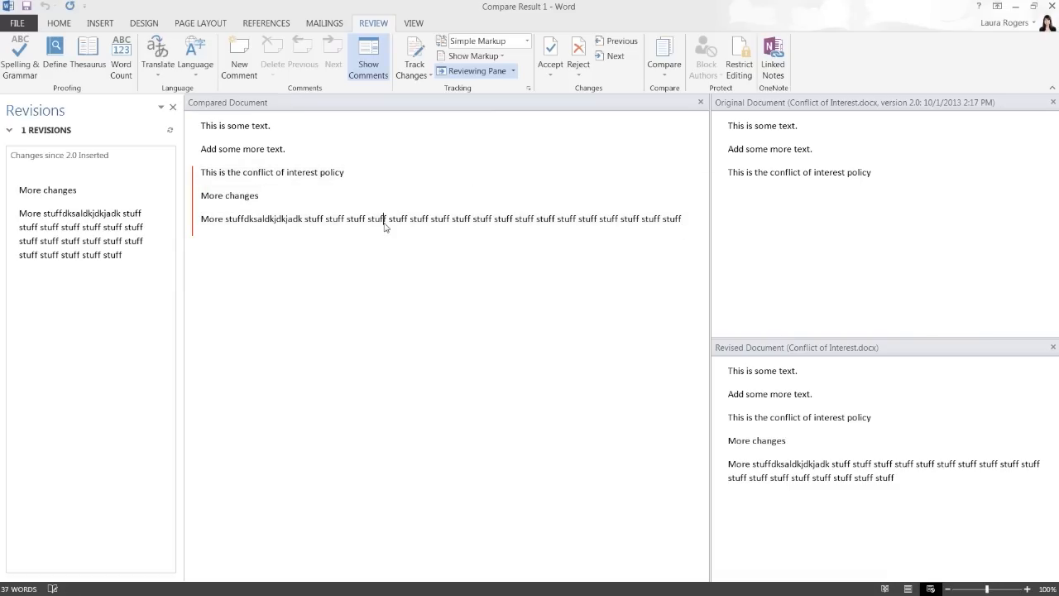
pyautogui.click(731, 126)
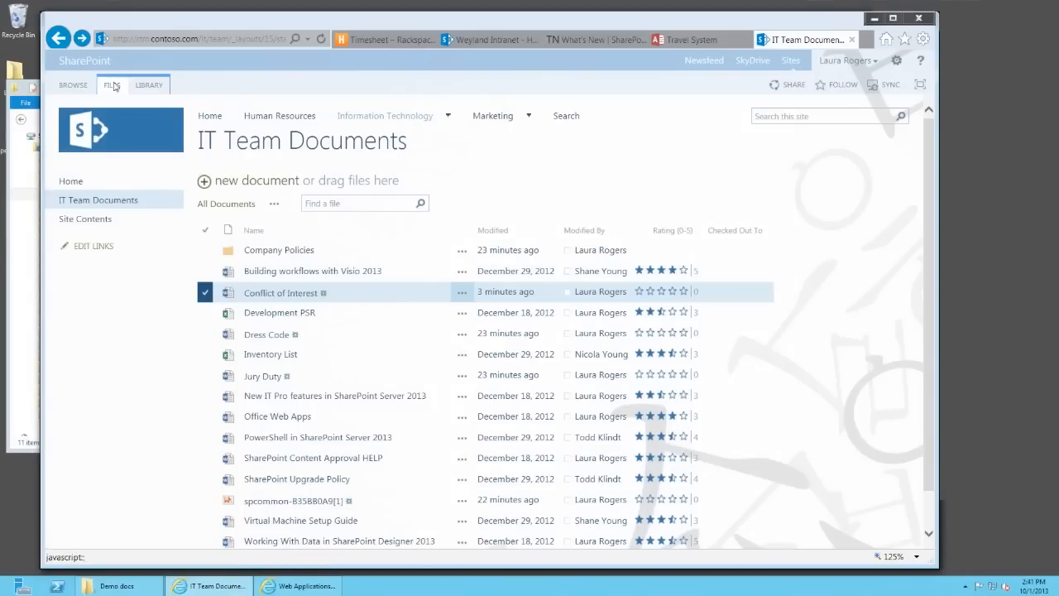
# Examine the version history of Conflict of Interest and the actions available for versions 1.0 and 2.0, and close it
pyautogui.click(112, 85)
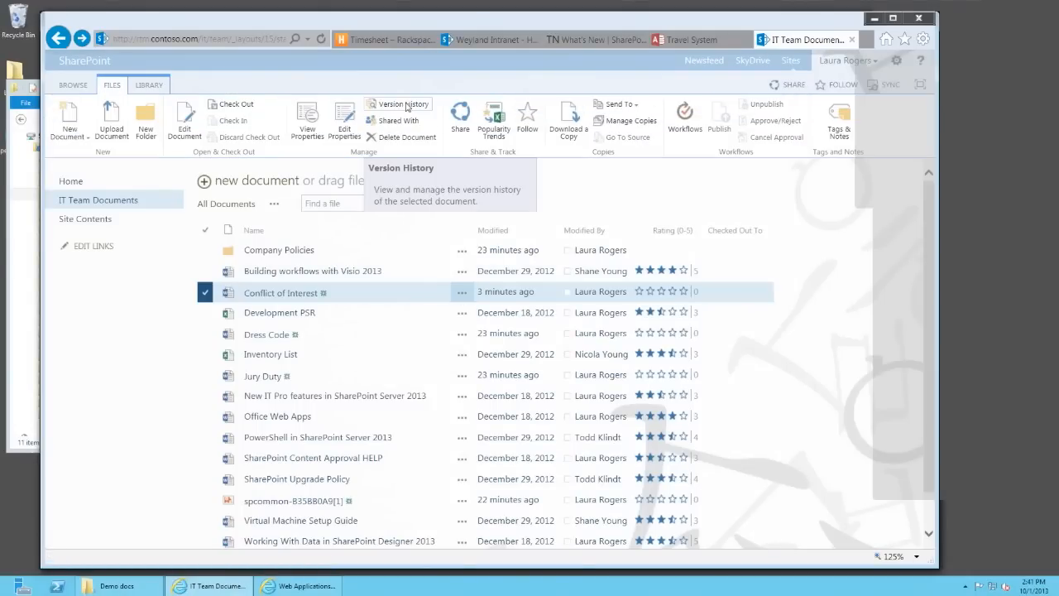
pyautogui.click(406, 108)
pyautogui.click(400, 396)
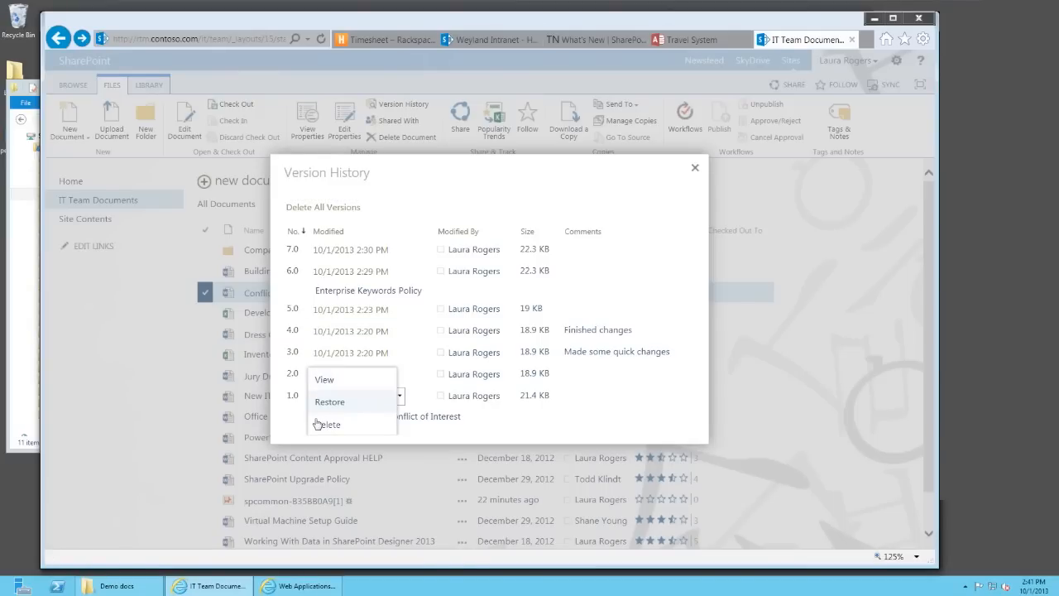
pyautogui.click(290, 424)
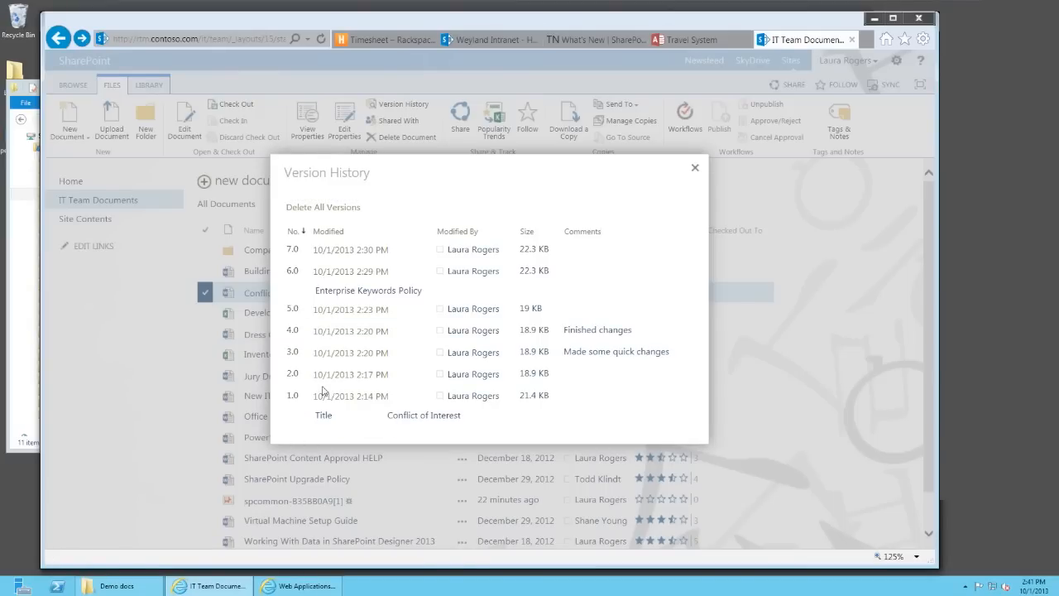
pyautogui.click(401, 377)
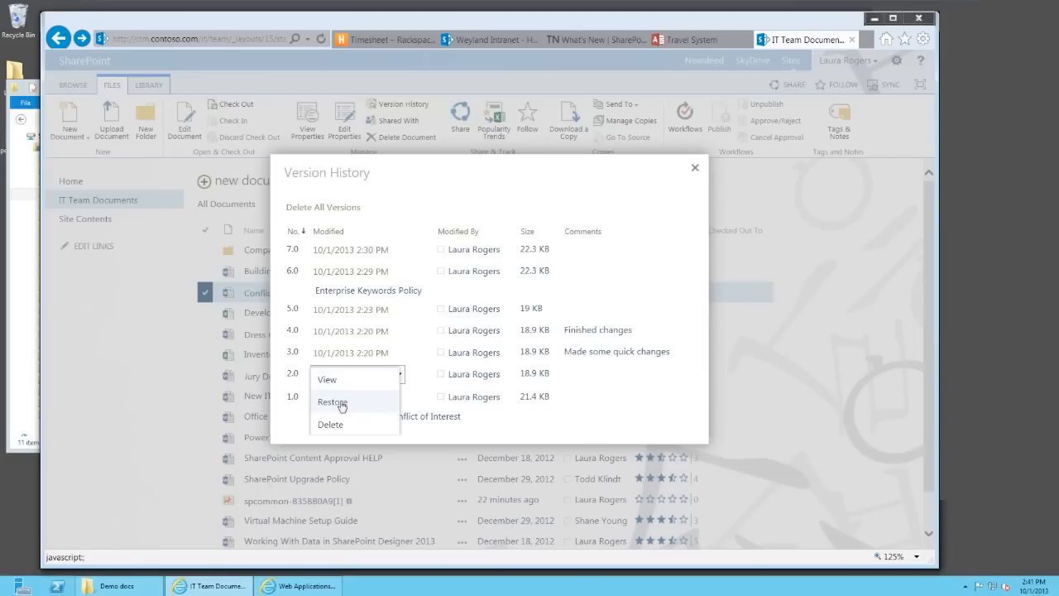
pyautogui.click(289, 419)
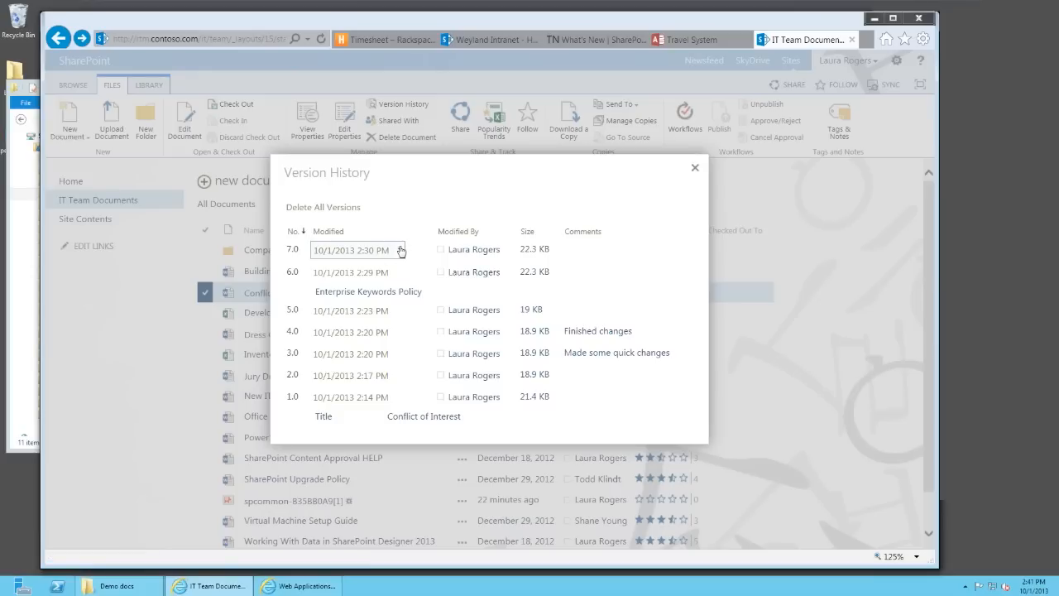
pyautogui.click(400, 374)
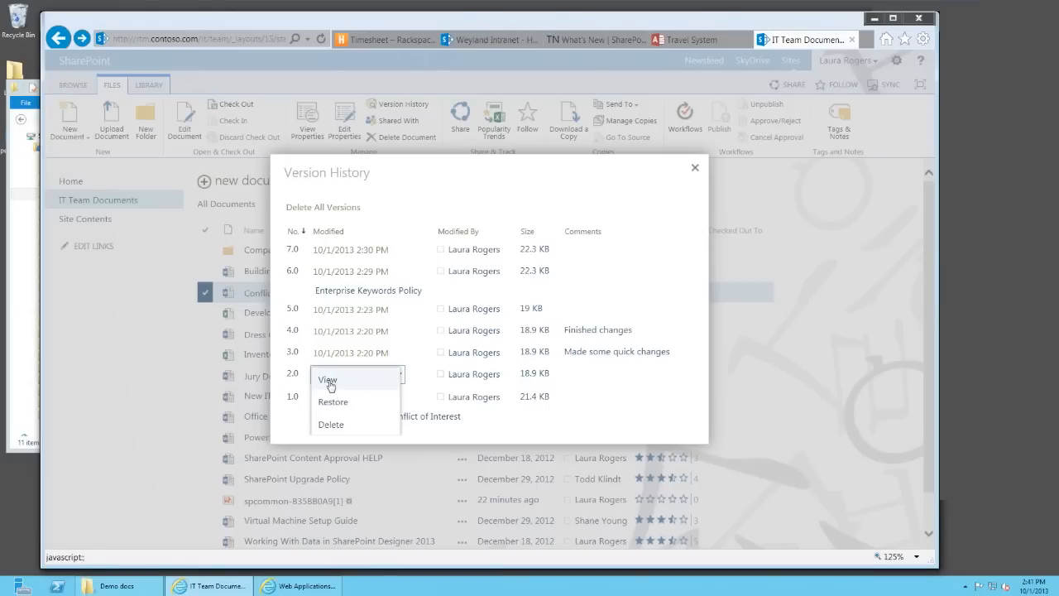
pyautogui.click(295, 396)
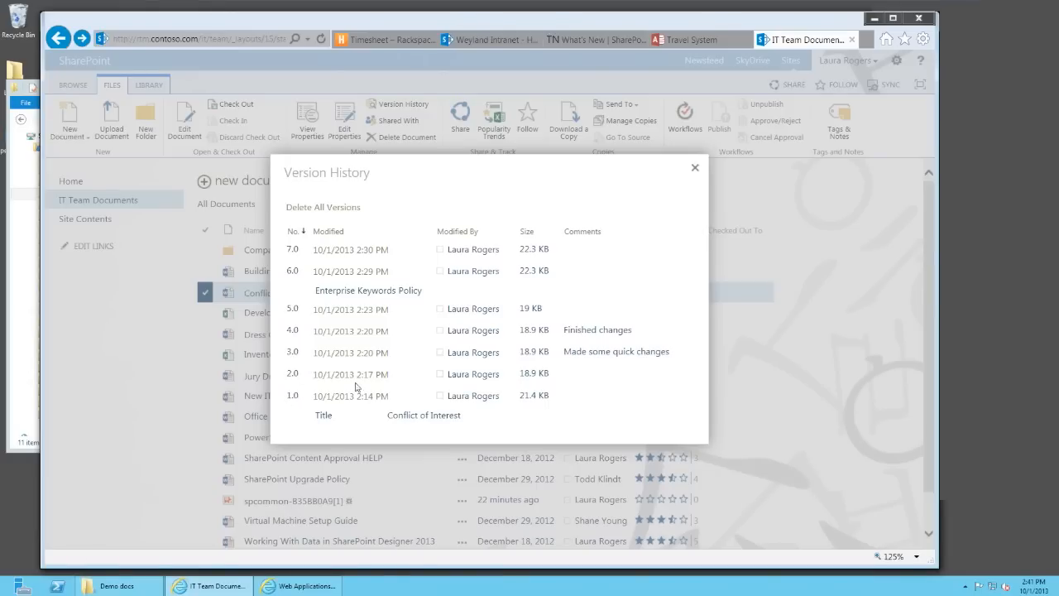
pyautogui.click(401, 377)
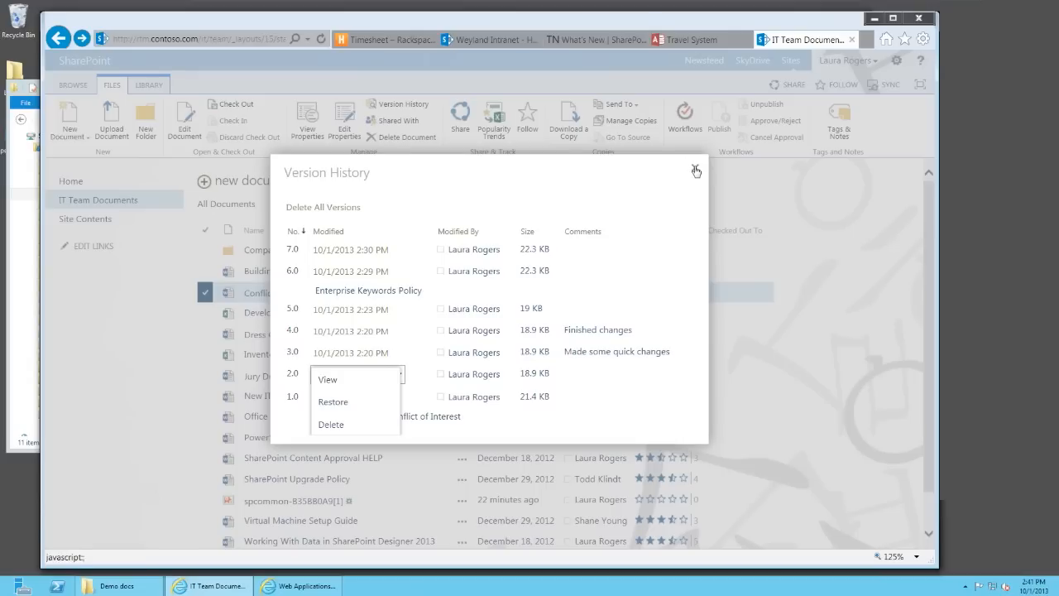
pyautogui.click(695, 168)
# Configure the library's versioning with major and minor versions, drafts kept for 5 major versions and visible only to users who can edit items
pyautogui.click(169, 86)
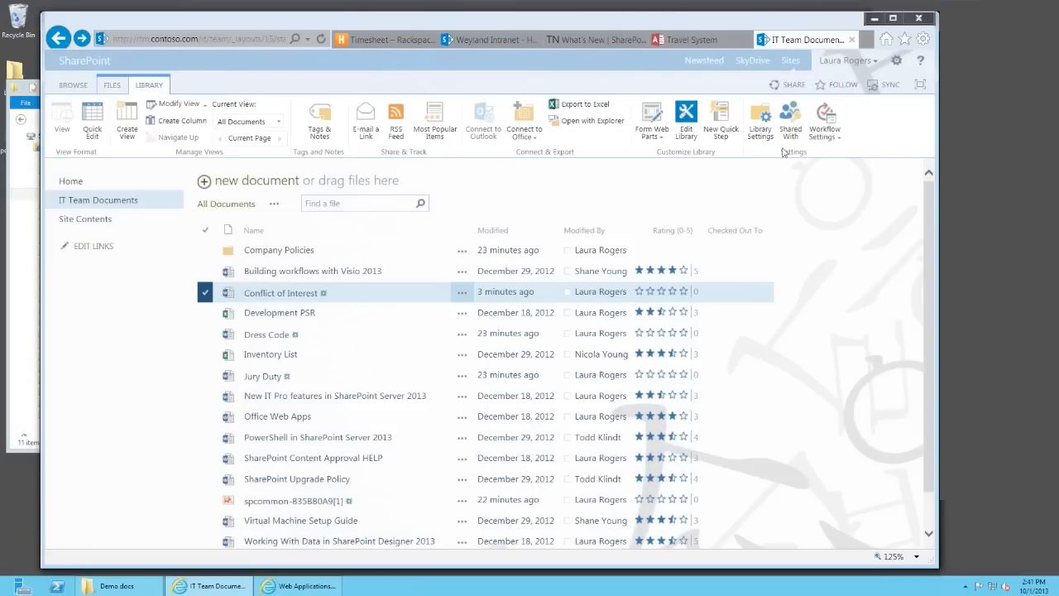
pyautogui.click(760, 128)
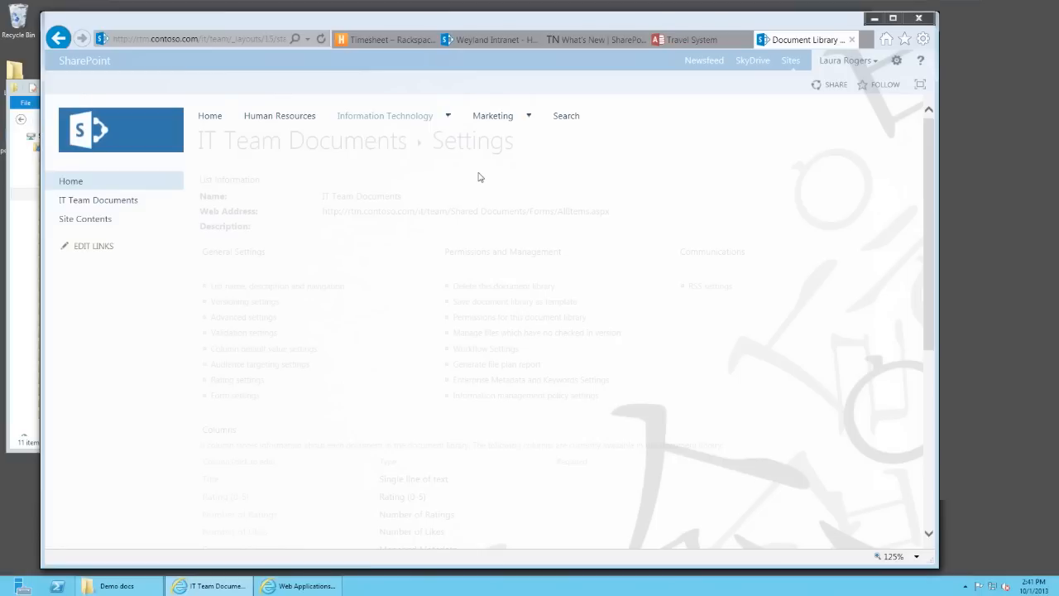
pyautogui.click(231, 305)
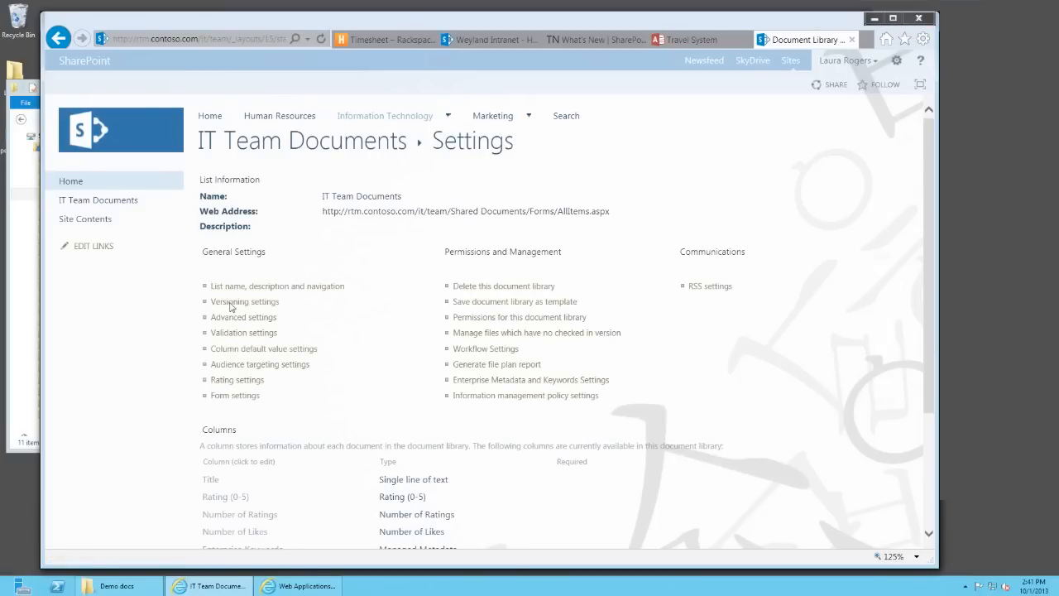
pyautogui.click(667, 321)
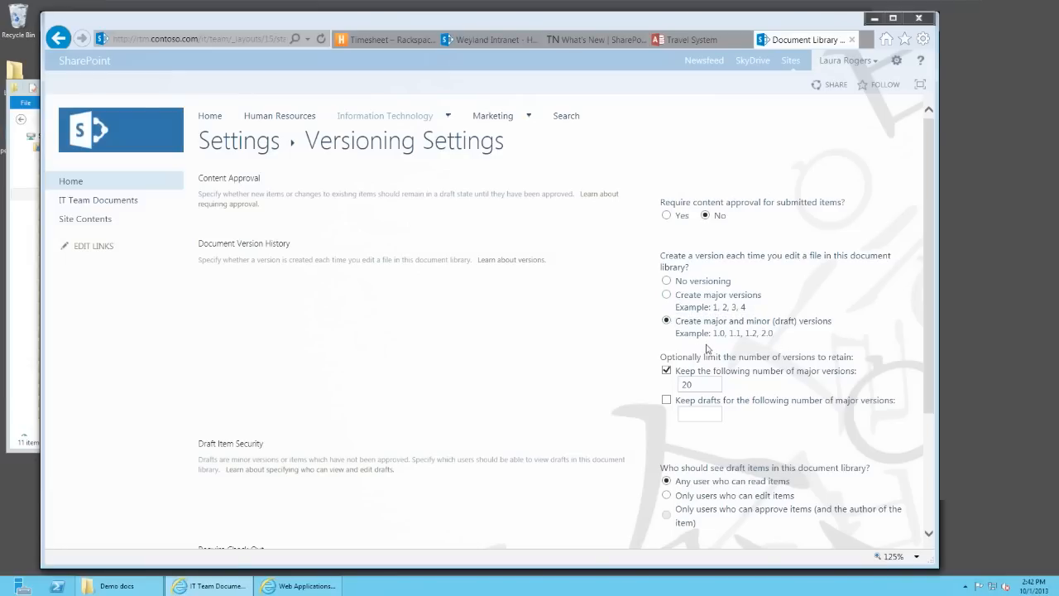
pyautogui.click(669, 401)
pyautogui.click(680, 414)
pyautogui.write('5')
pyautogui.click(668, 495)
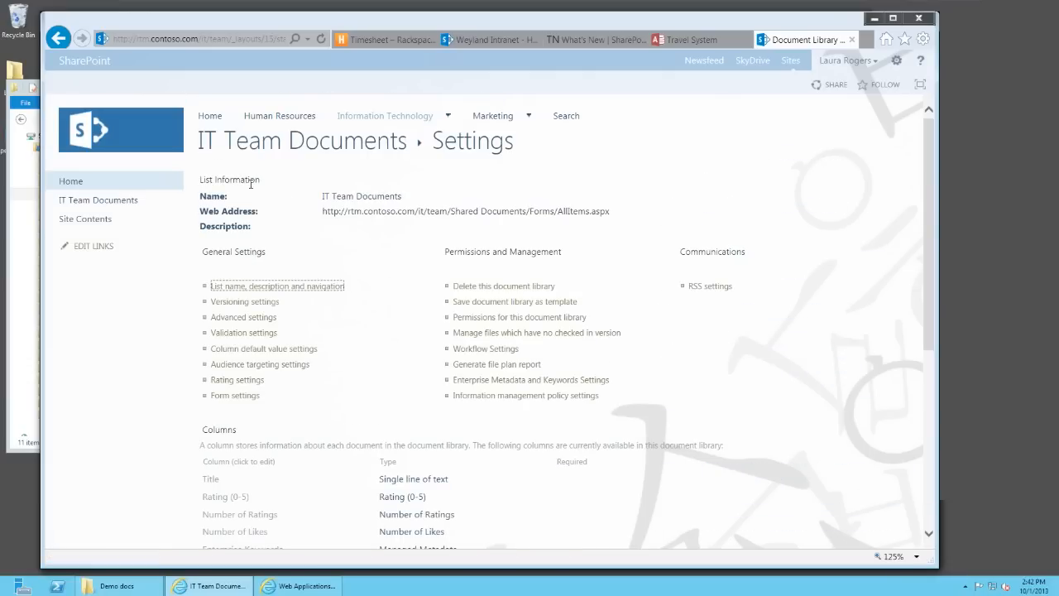
pyautogui.click(327, 204)
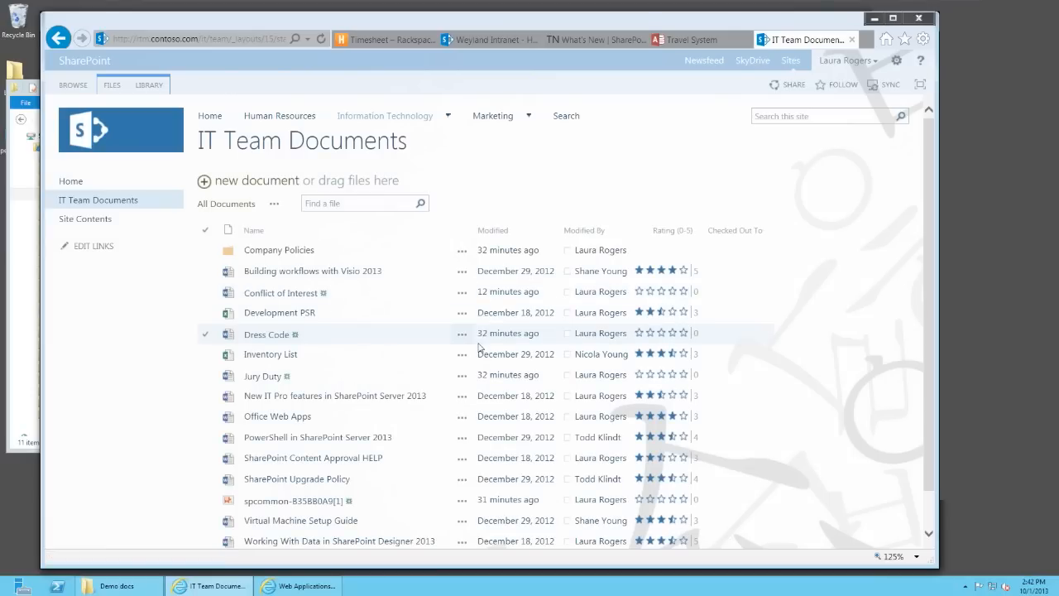
# Open Conflict of Interest from the library in Word for editing and close the leftover version 2.0 window
pyautogui.click(464, 295)
pyautogui.click(463, 294)
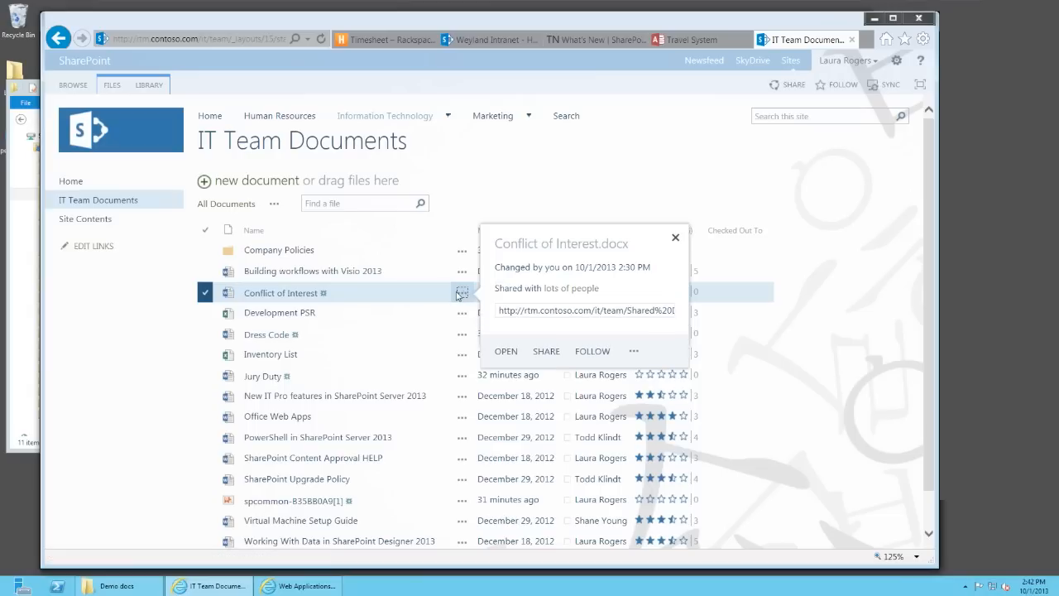
pyautogui.click(506, 353)
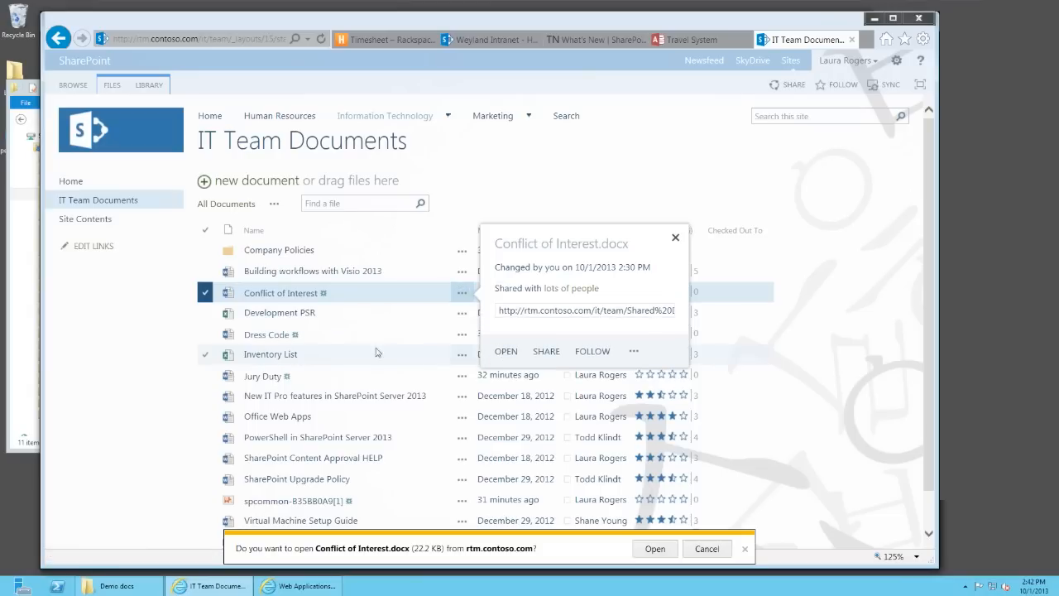
pyautogui.click(656, 549)
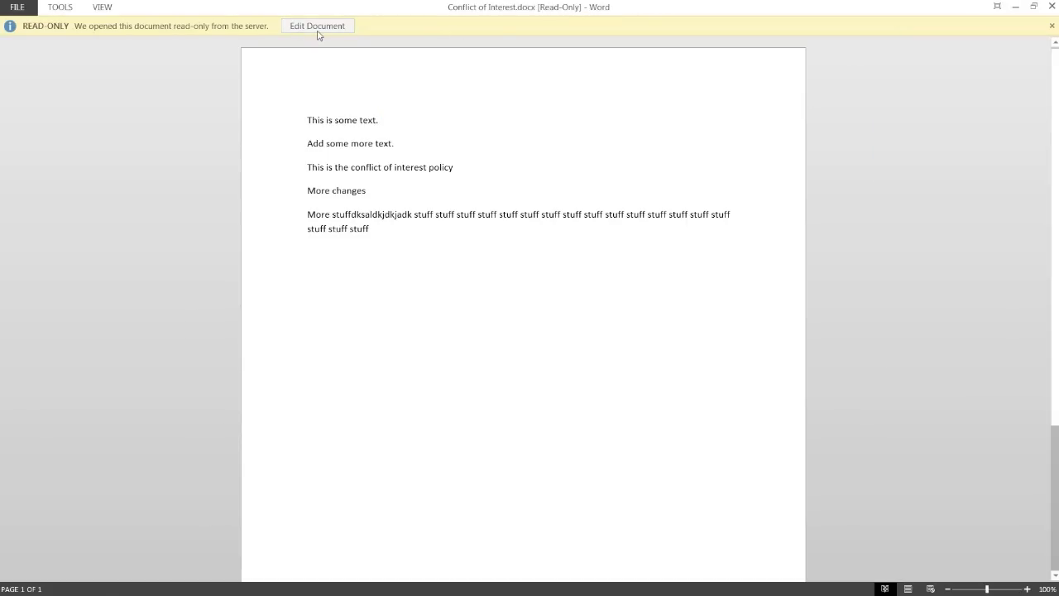
pyautogui.click(1016, 5)
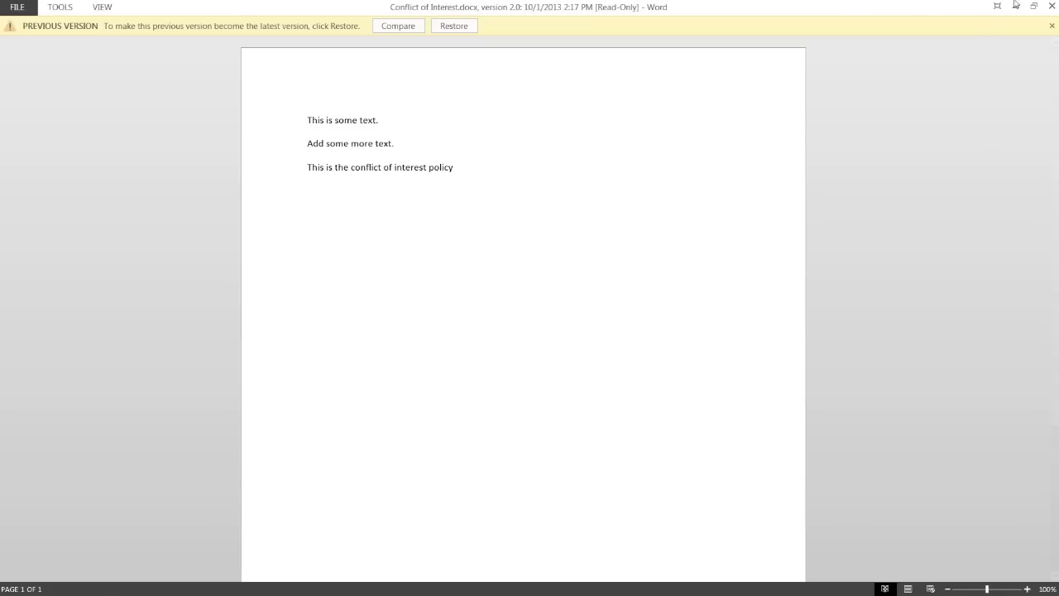
pyautogui.click(1053, 5)
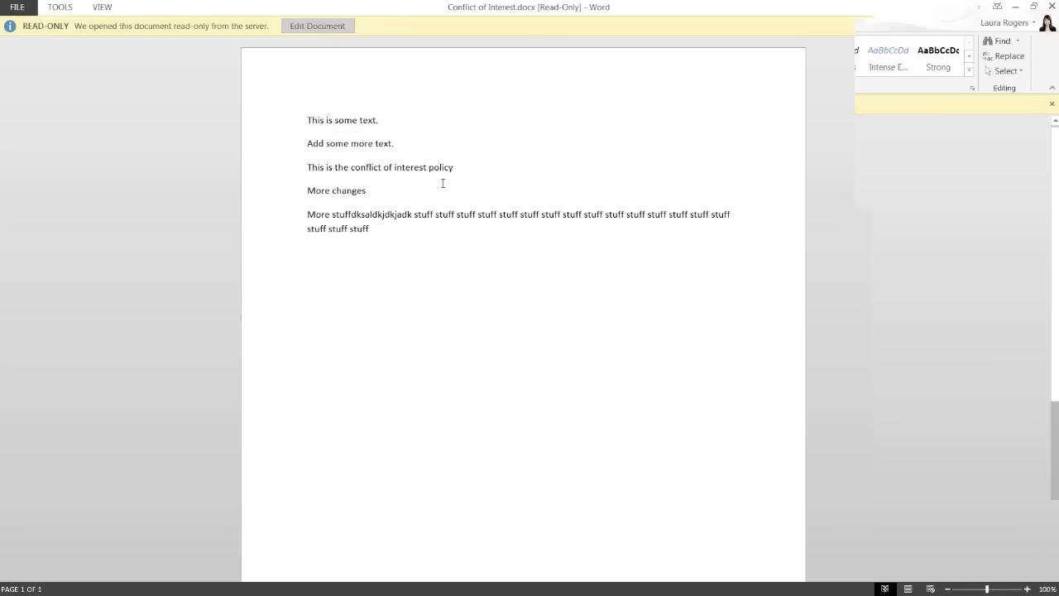
# Add a blank paragraph and the line "More changes" at the end of the document
pyautogui.click(388, 288)
pyautogui.press('Return')
pyautogui.press('Return')
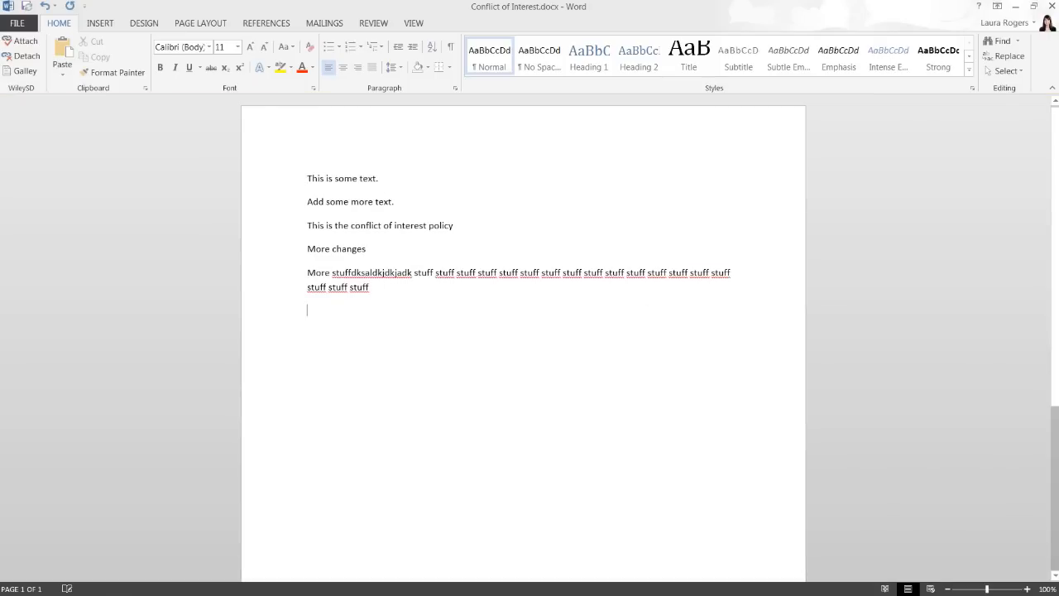
pyautogui.write('More changes')
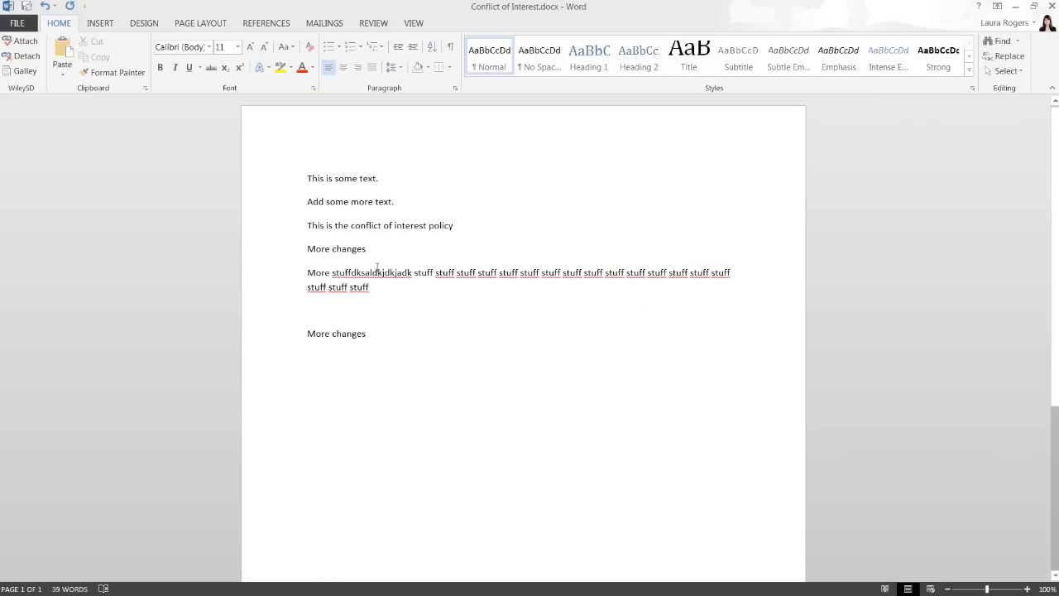
# Examine the document's server version list and its version management and check-out options
pyautogui.click(29, 24)
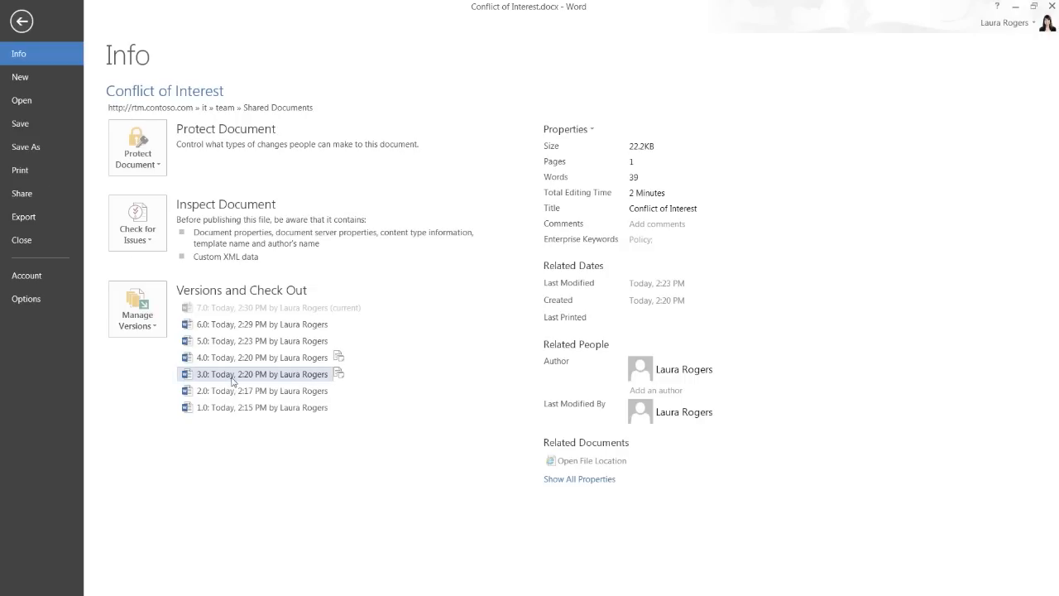
pyautogui.moveTo(232, 380)
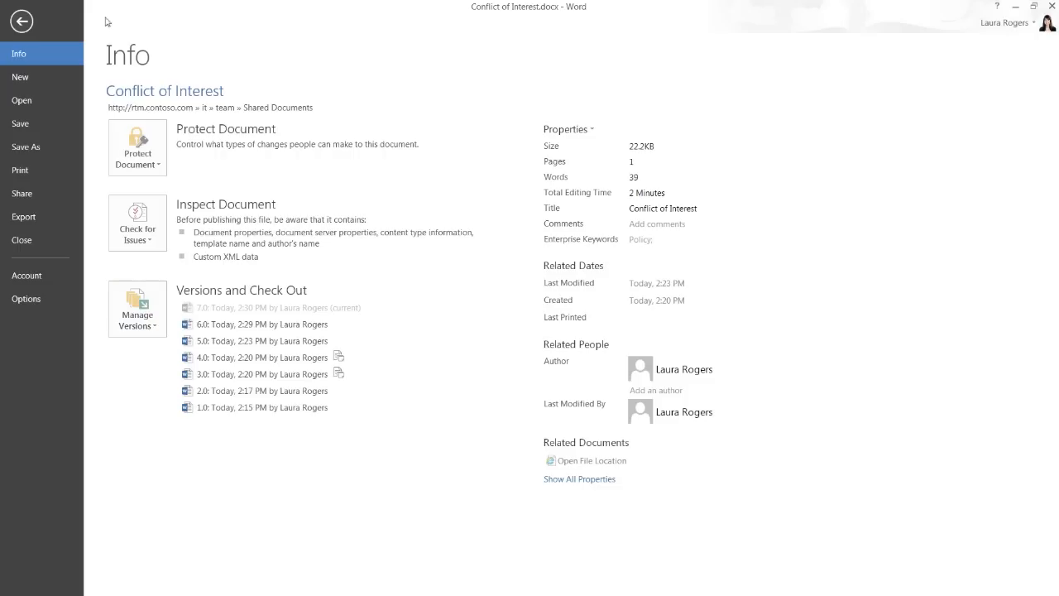
pyautogui.click(151, 330)
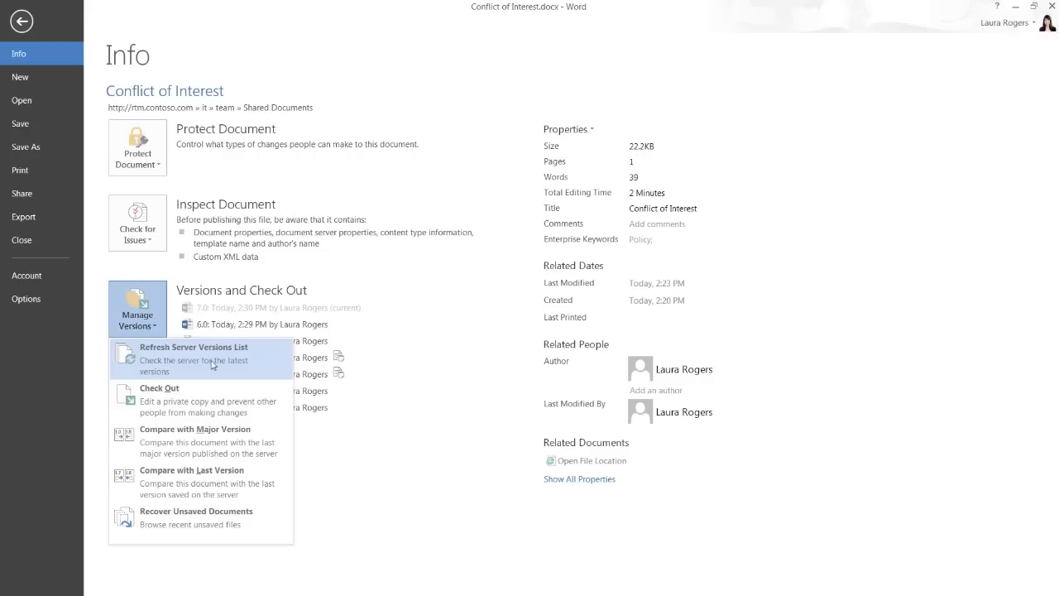
pyautogui.click(330, 488)
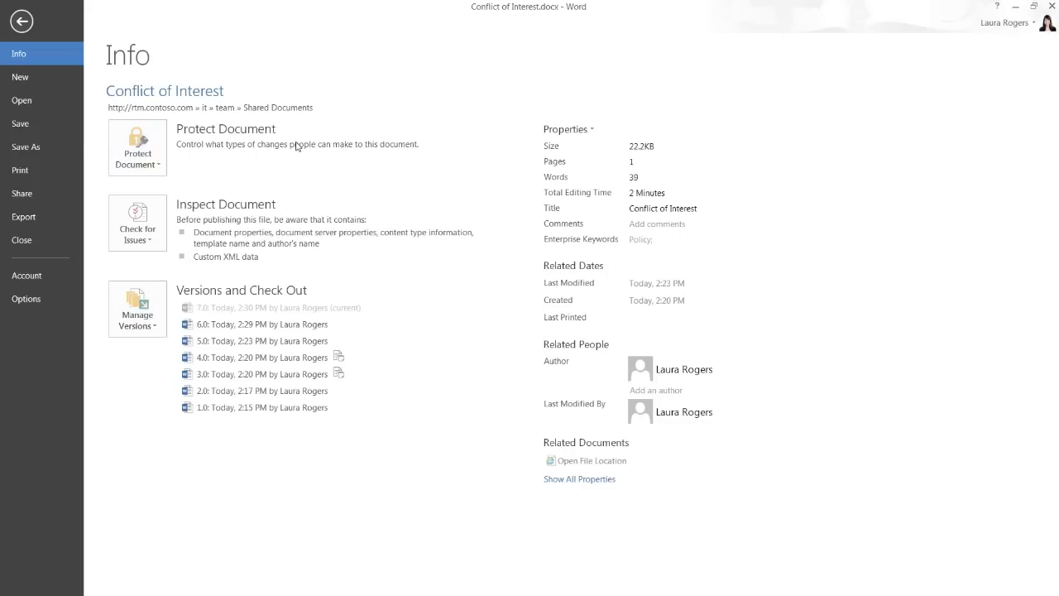
pyautogui.click(137, 313)
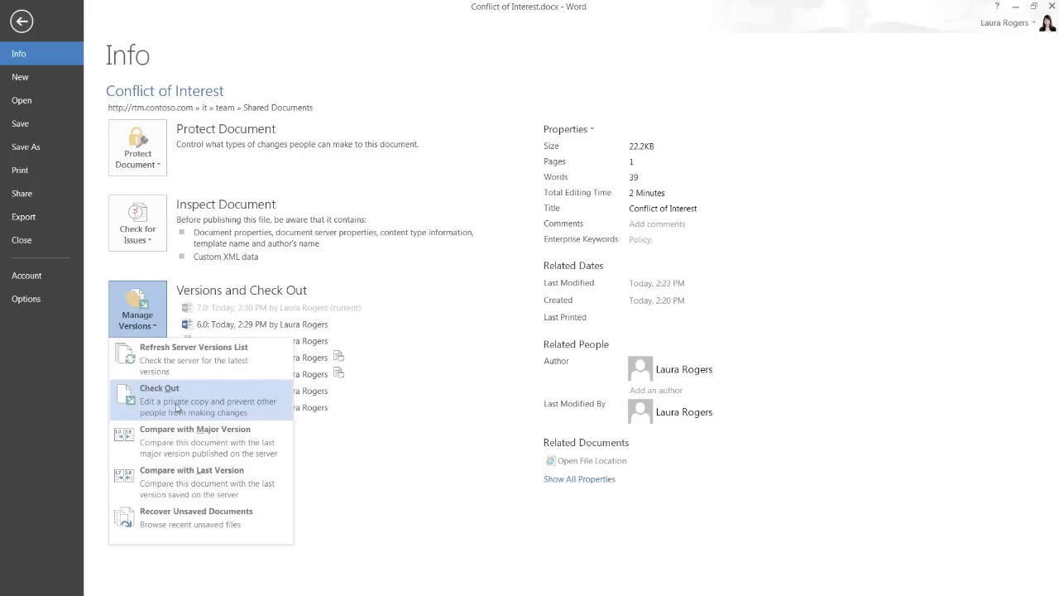
pyautogui.click(53, 423)
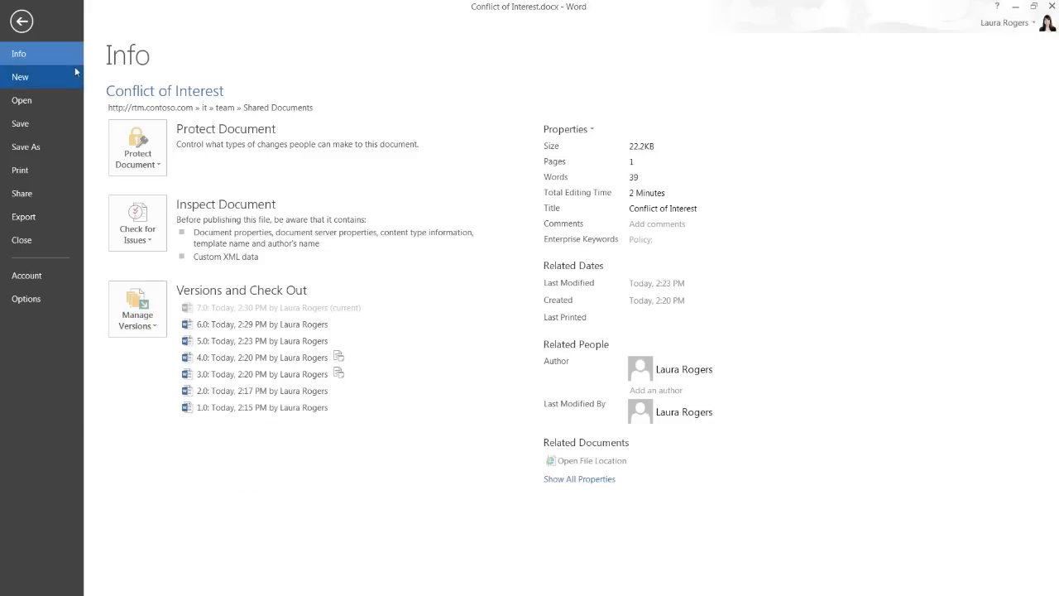
# Close the Conflict of Interest document in Word and dismiss its details callout in the library
pyautogui.click(1052, 5)
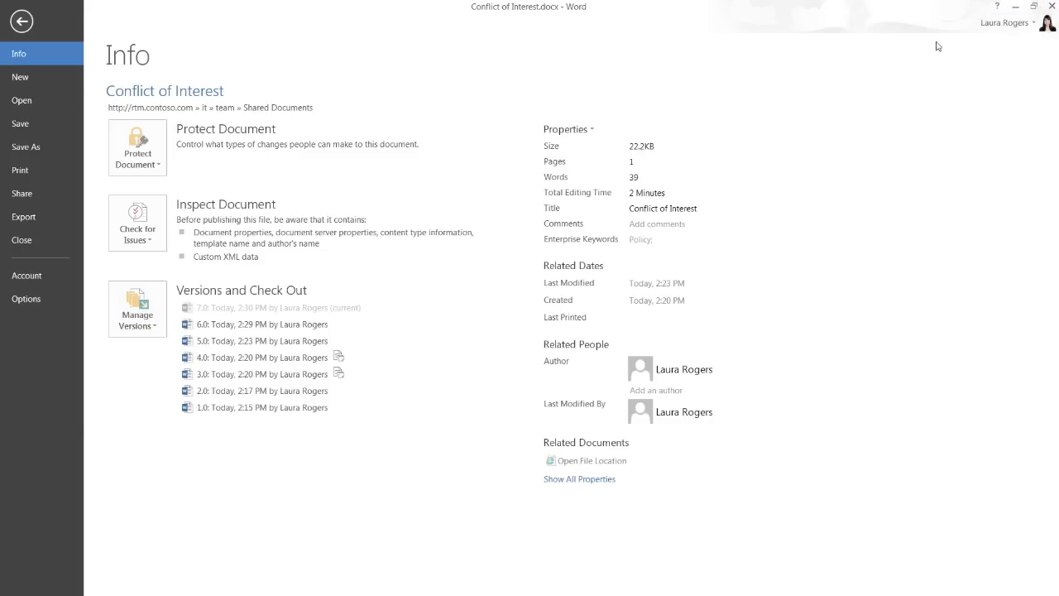
pyautogui.click(466, 323)
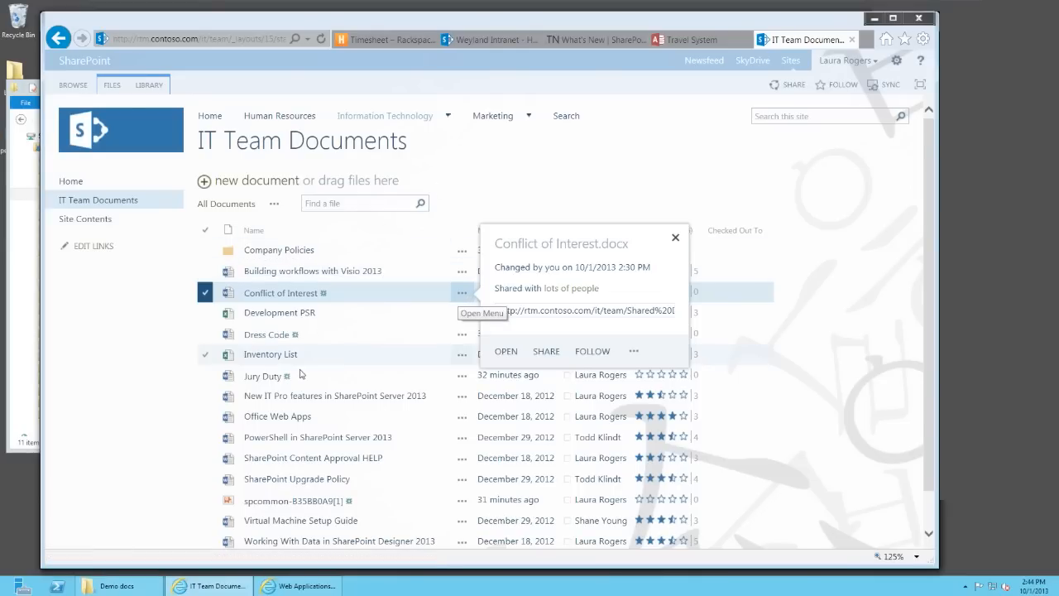
pyautogui.click(137, 379)
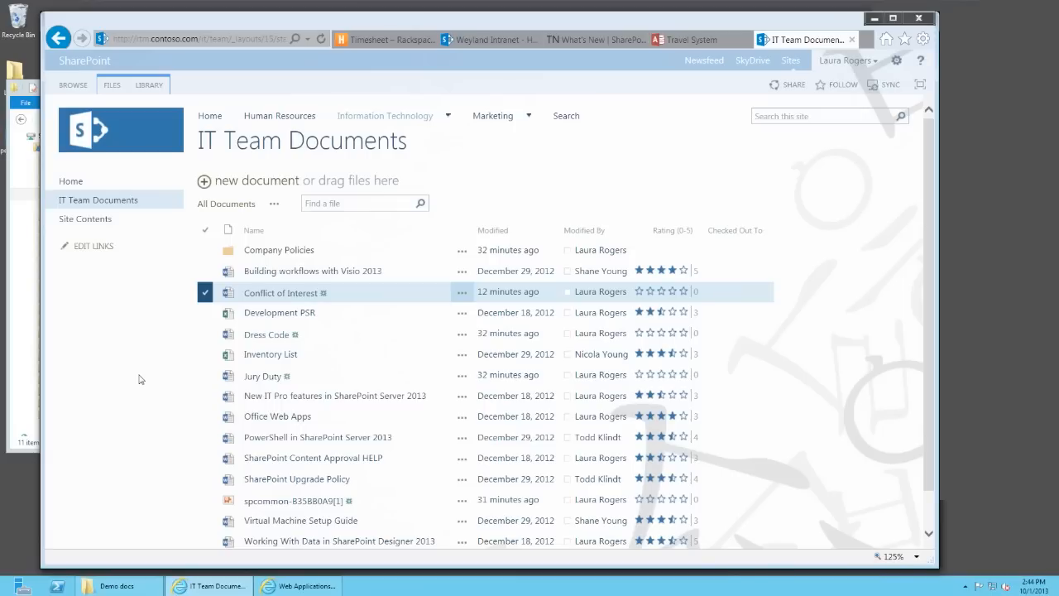
# Review the version history of Conflict of Interest, highlight the current published major version's entry, and close the history
pyautogui.click(462, 297)
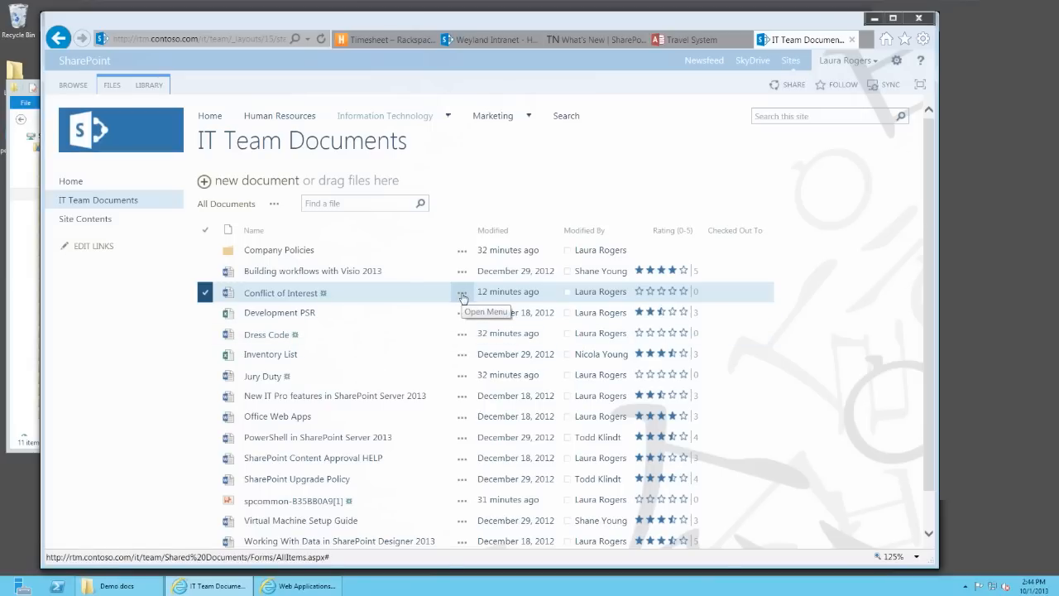
pyautogui.click(463, 296)
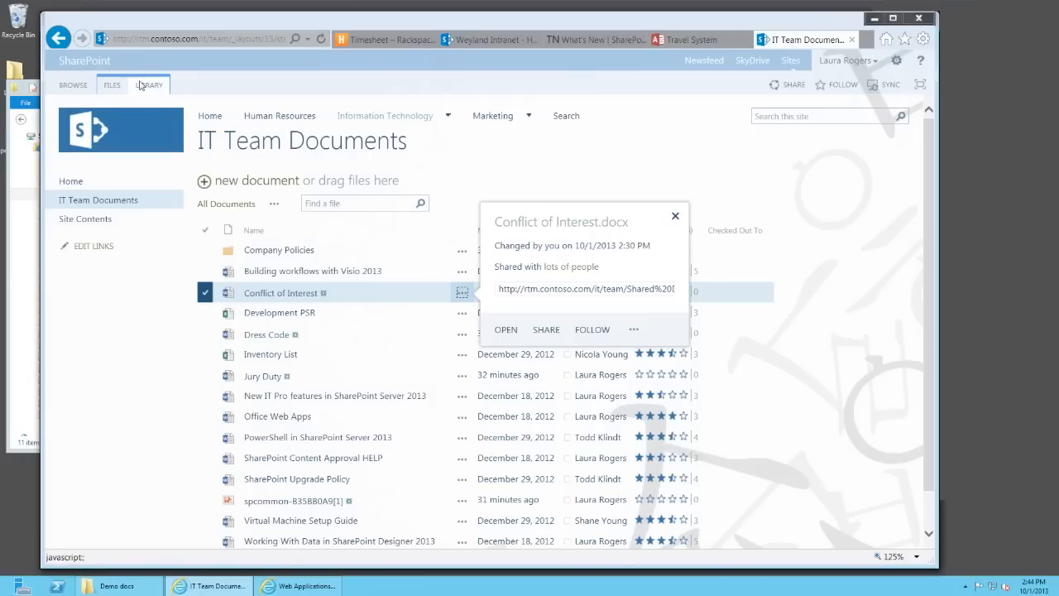
pyautogui.click(115, 86)
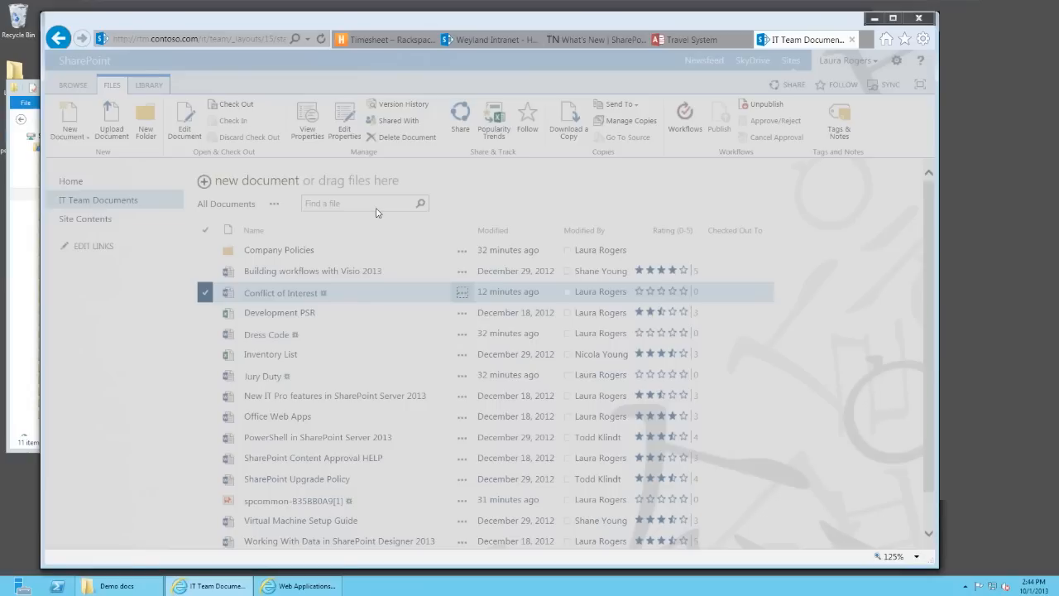
pyautogui.click(397, 105)
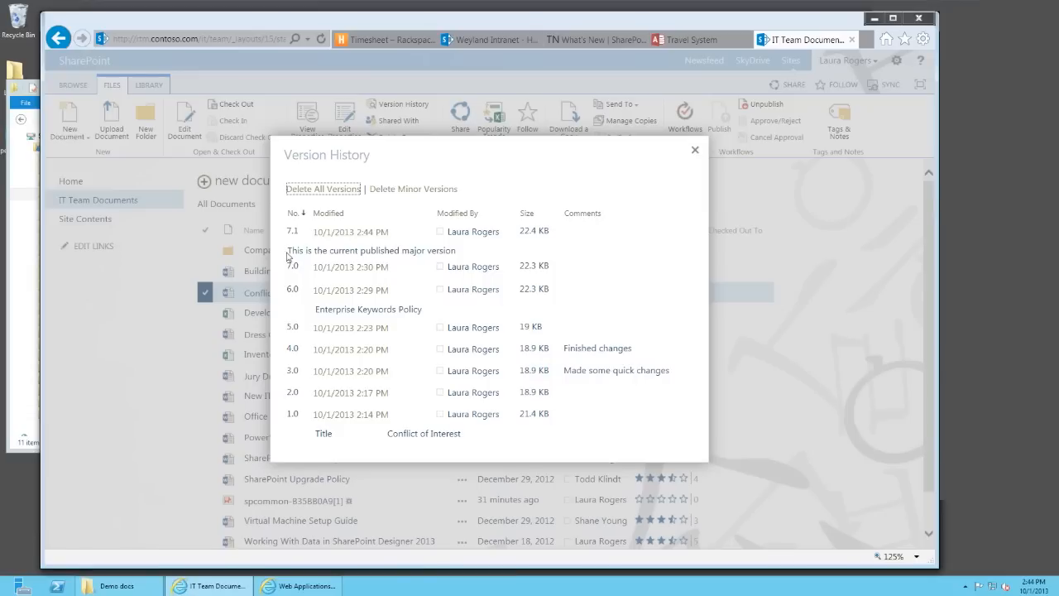
pyautogui.moveTo(288, 250); pyautogui.dragTo(566, 267)
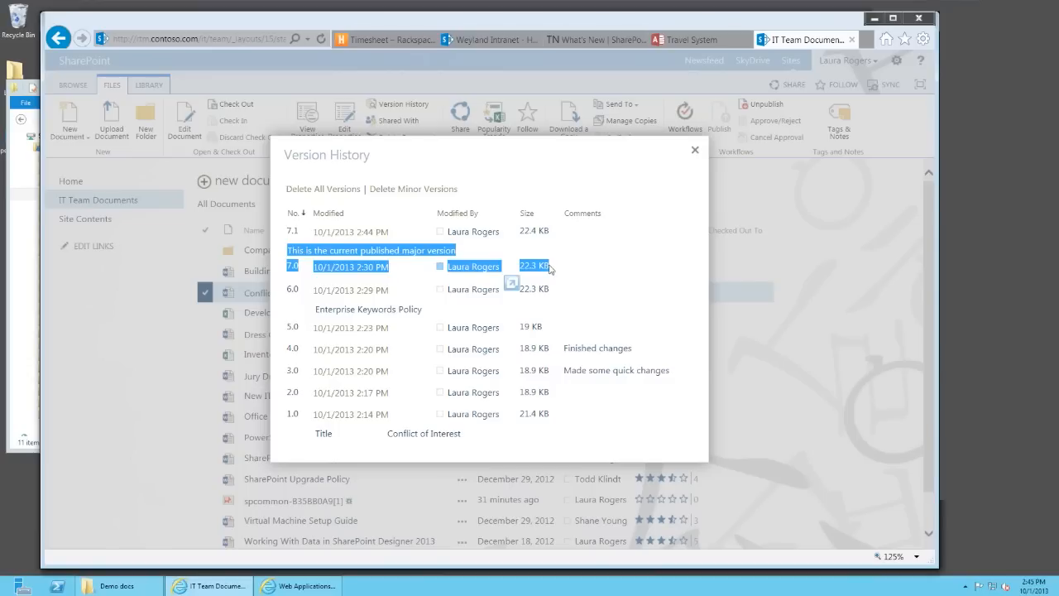
pyautogui.click(550, 268)
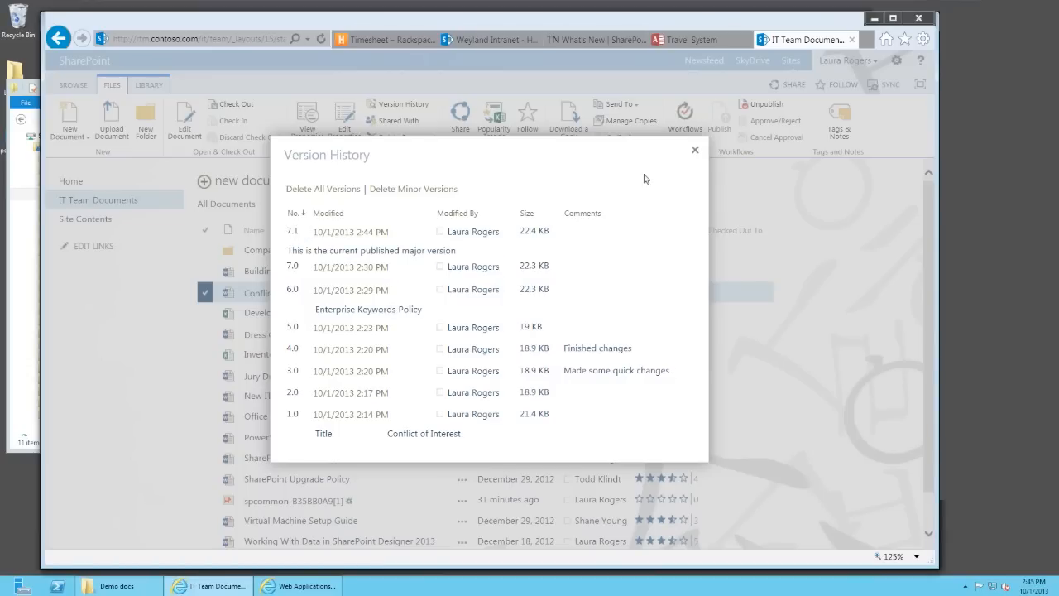
pyautogui.click(696, 153)
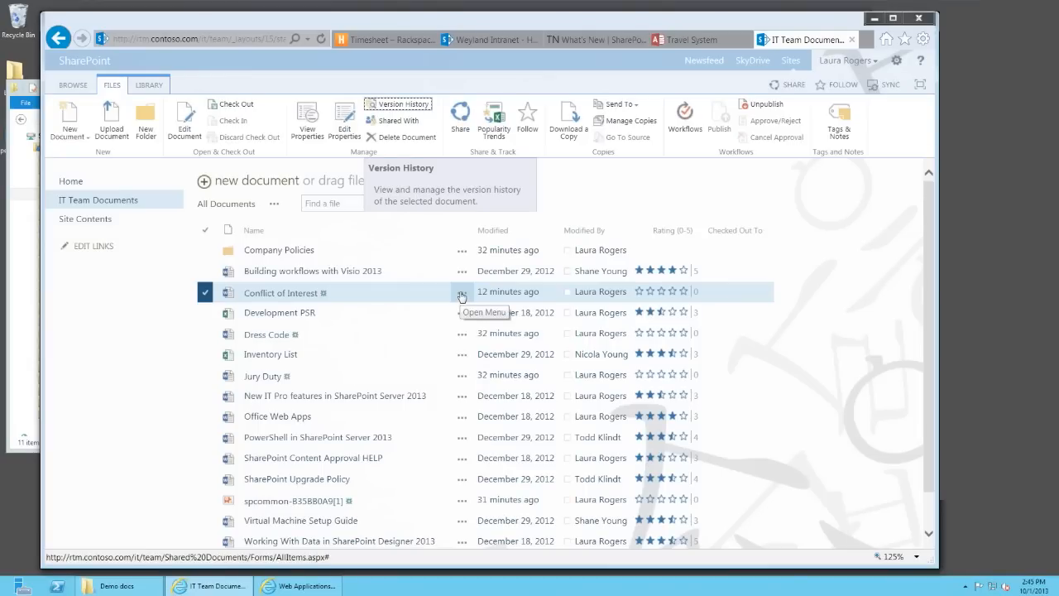
# Examine the file's options, try to unpublish the current version of Conflict of Interest, and return to the library
pyautogui.click(462, 296)
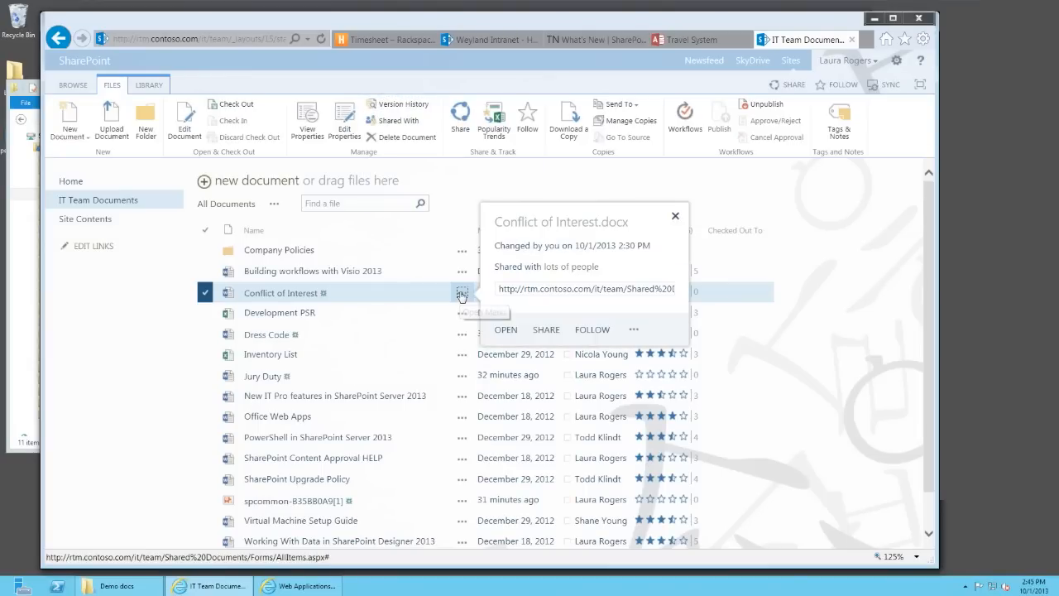
pyautogui.click(634, 330)
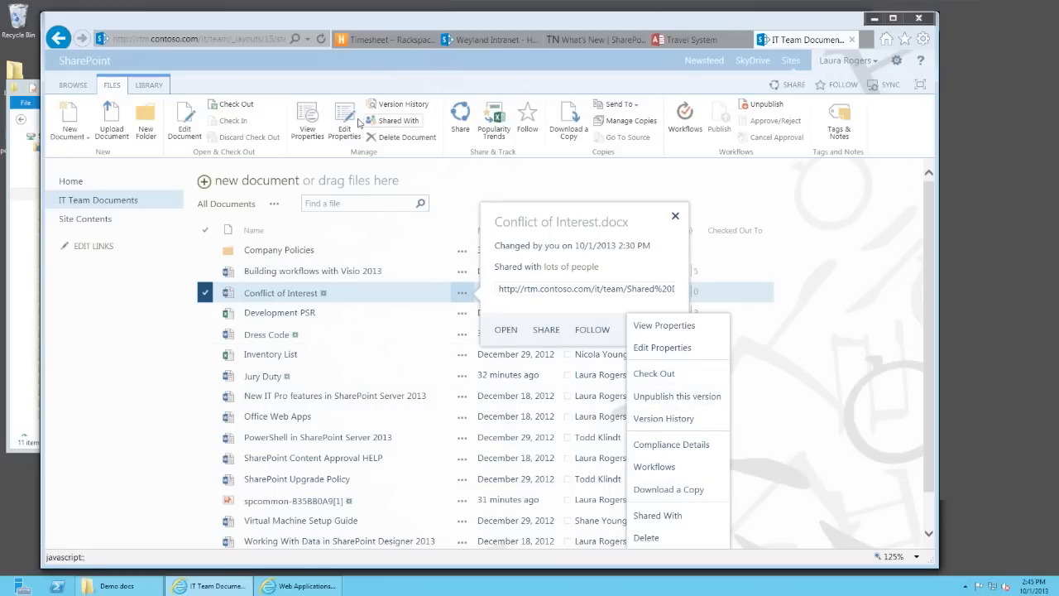
pyautogui.click(547, 149)
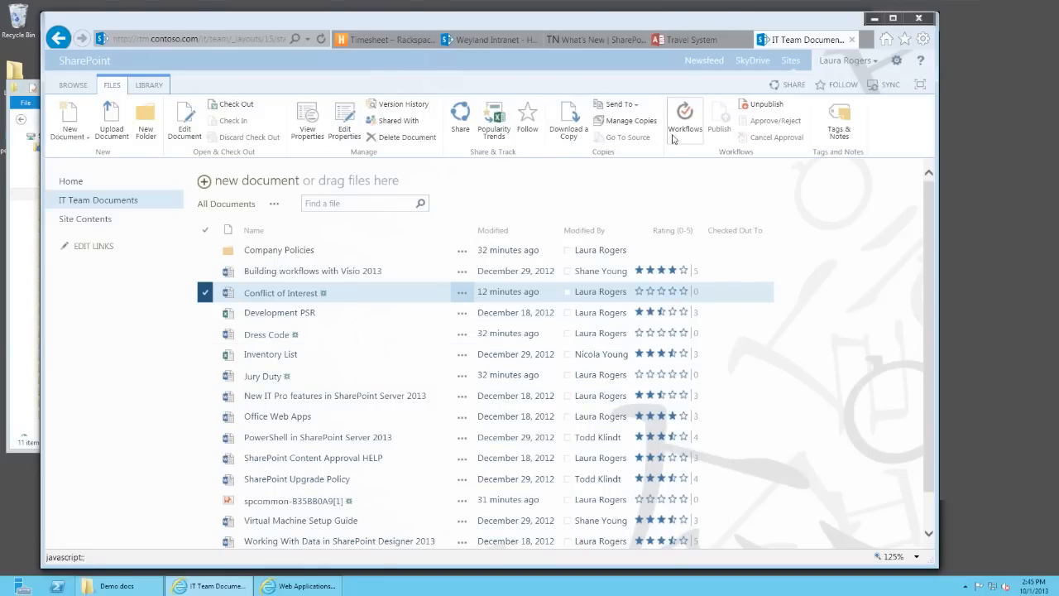
pyautogui.click(767, 106)
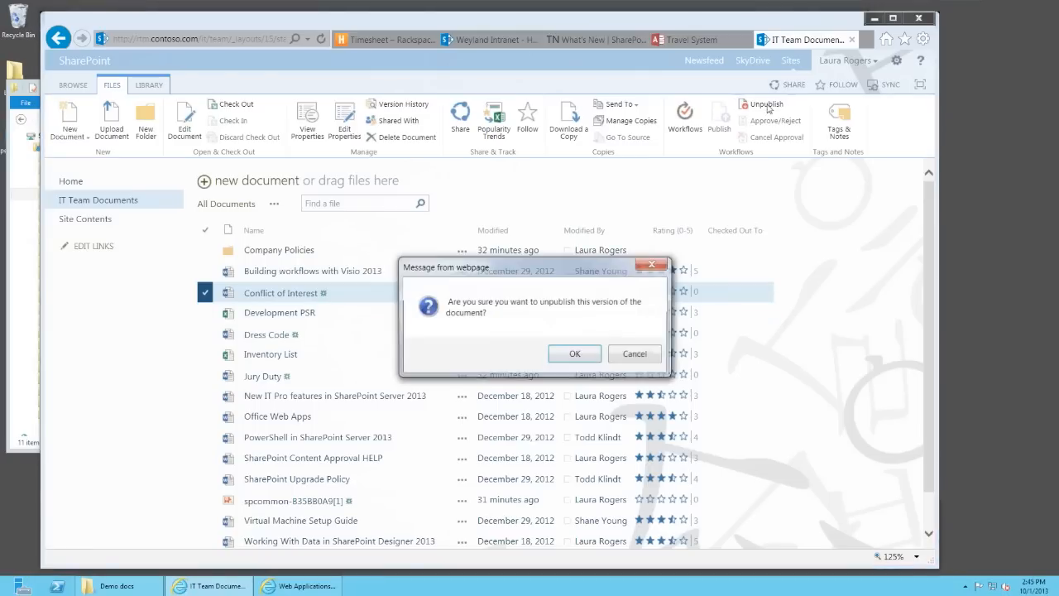
pyautogui.click(579, 355)
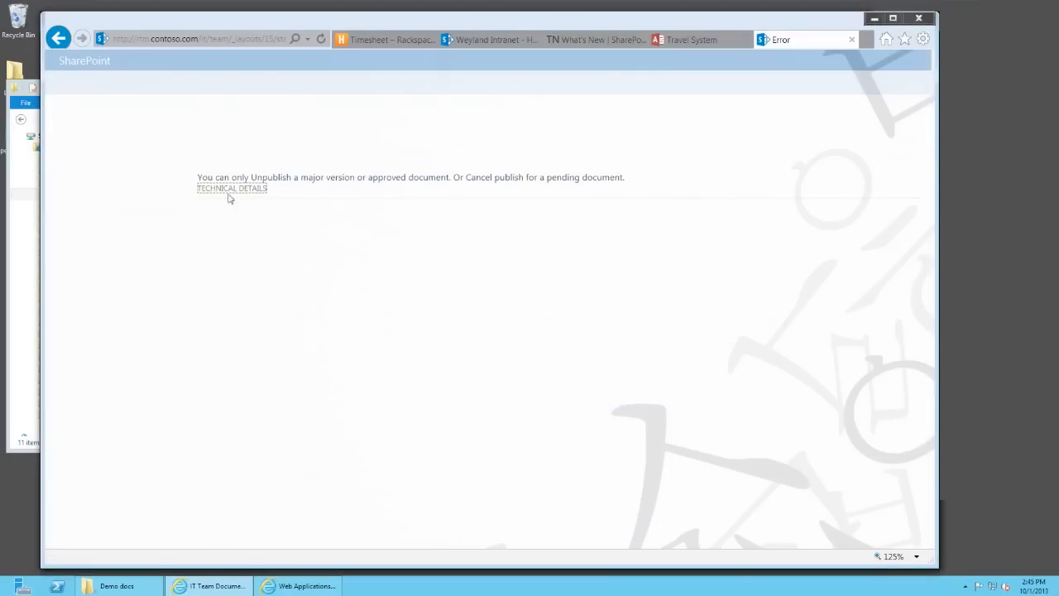
pyautogui.click(230, 192)
pyautogui.click(60, 38)
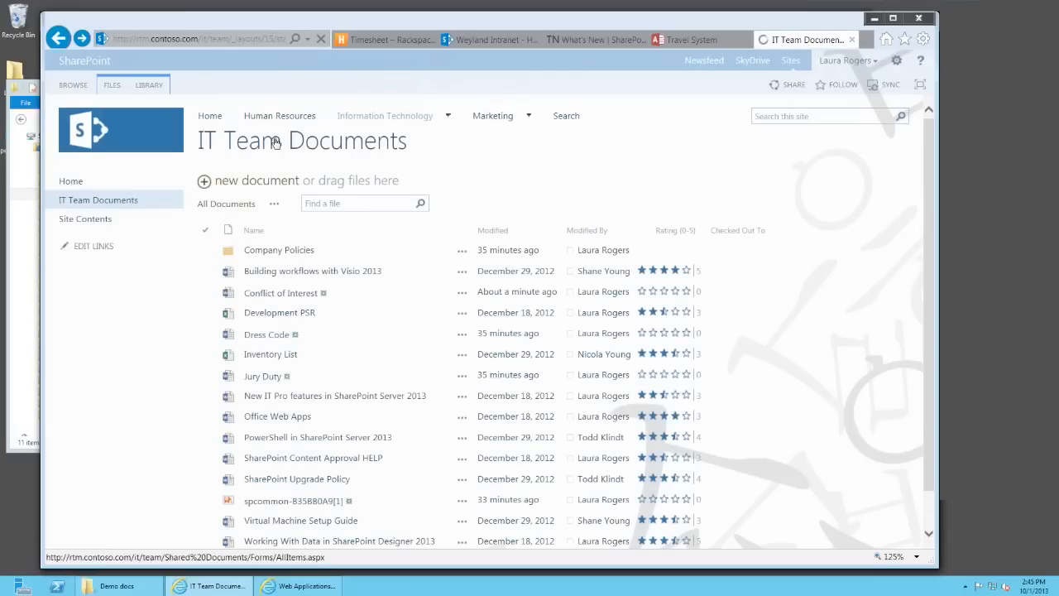
# Publish a major version of Conflict of Interest with the comment "This will be 8.0"
pyautogui.click(464, 297)
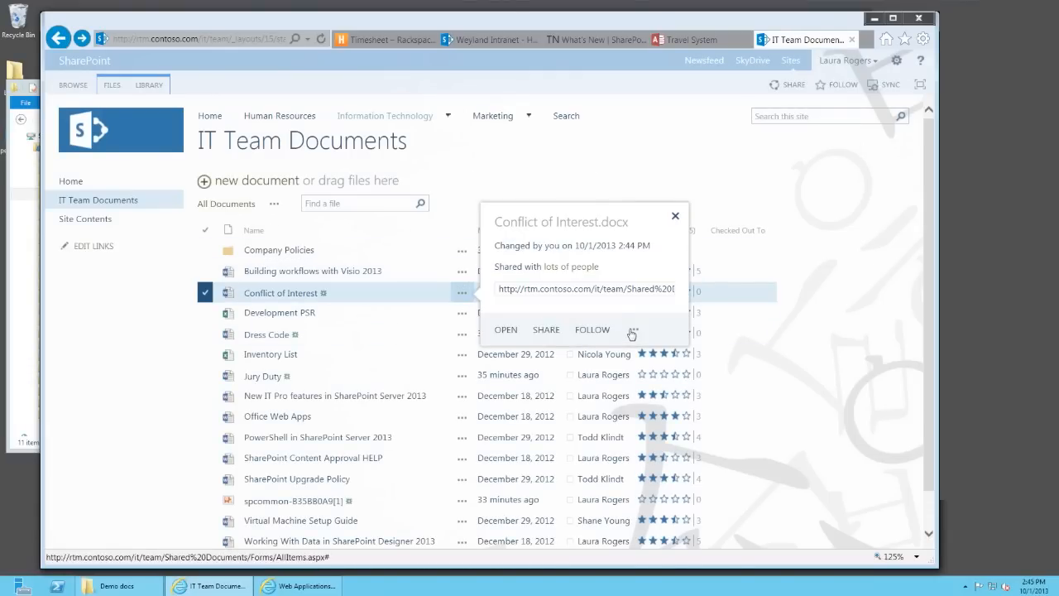
pyautogui.click(632, 330)
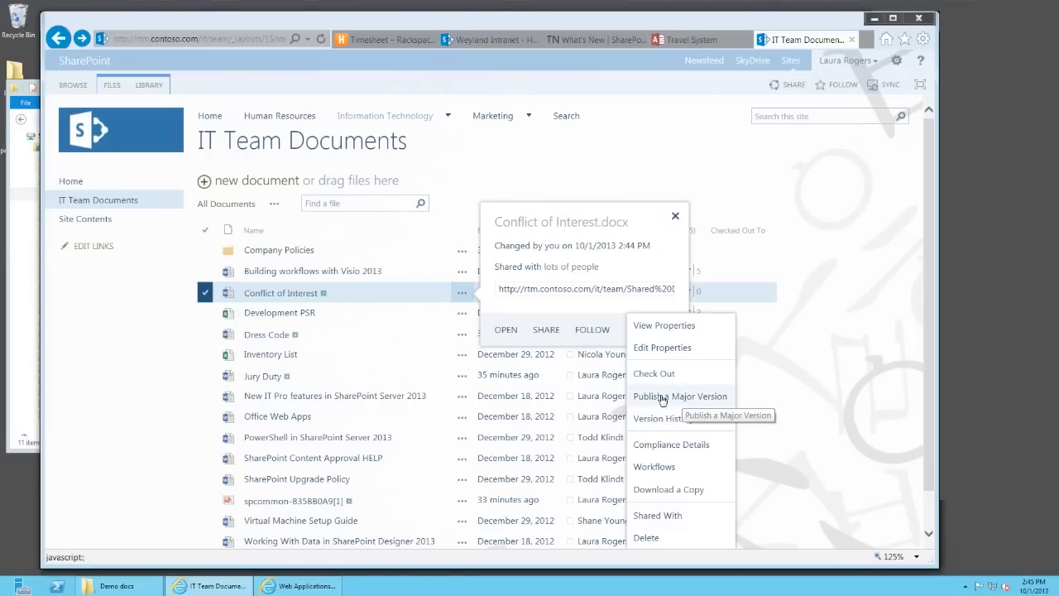
pyautogui.click(662, 396)
pyautogui.write('Thi')
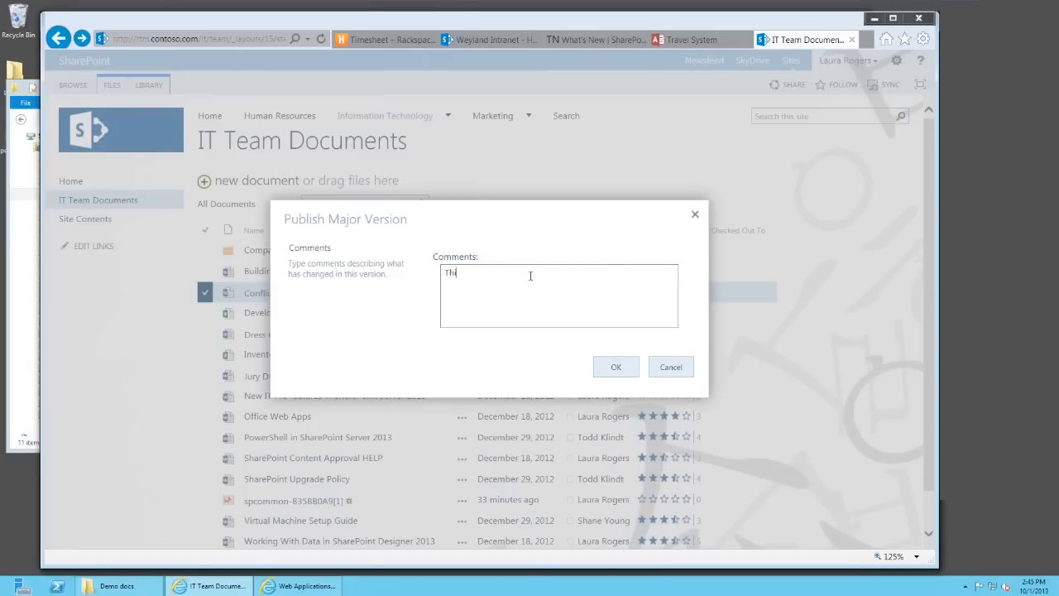
pyautogui.write('s will be 8.0')
pyautogui.press('Return')
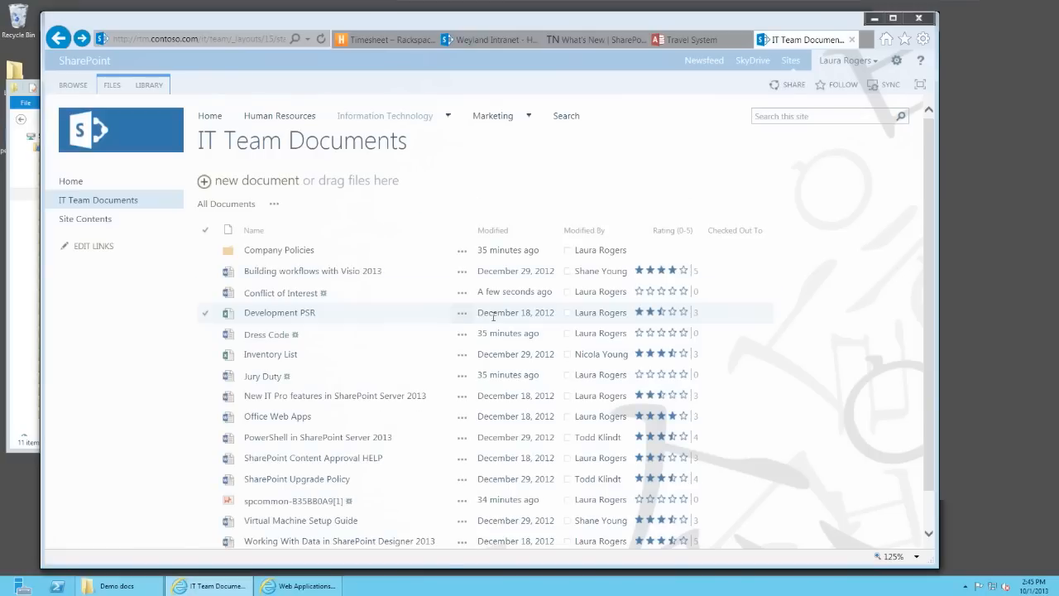
# Check the version history of Conflict of Interest for the newly published major version and close it
pyautogui.click(463, 293)
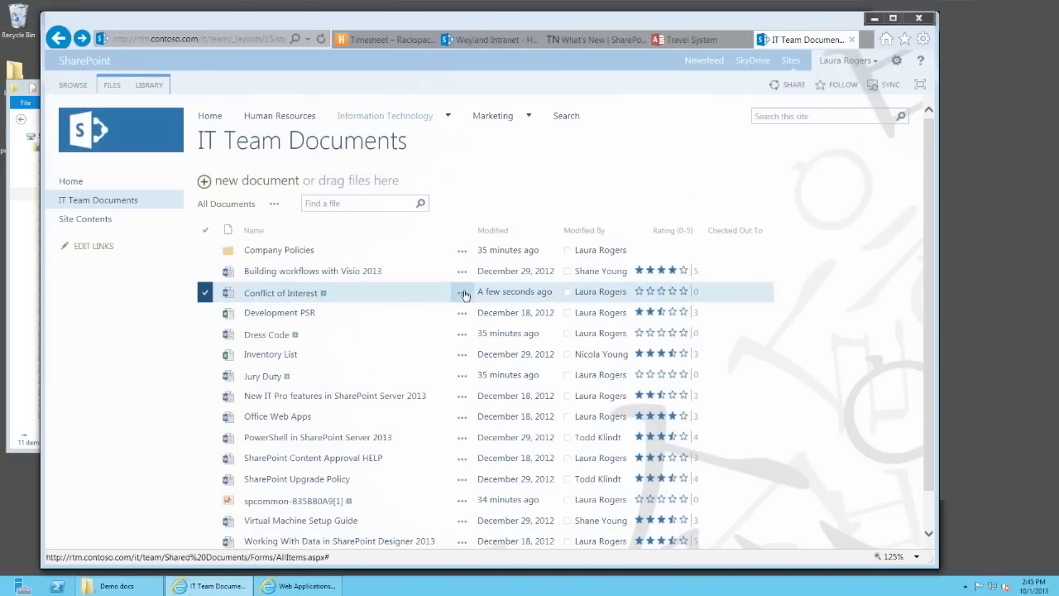
pyautogui.click(122, 86)
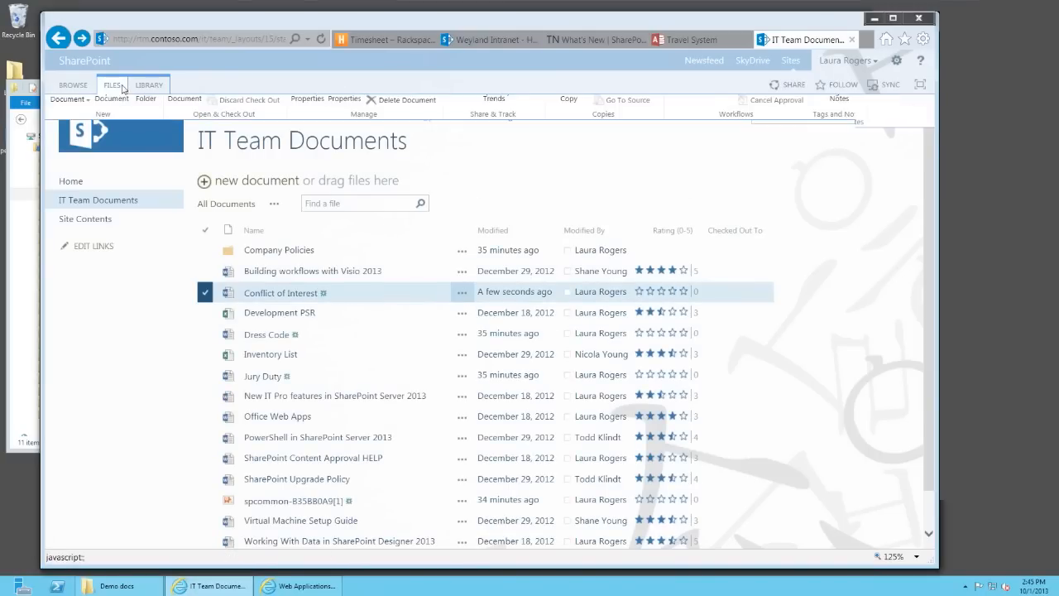
pyautogui.click(401, 104)
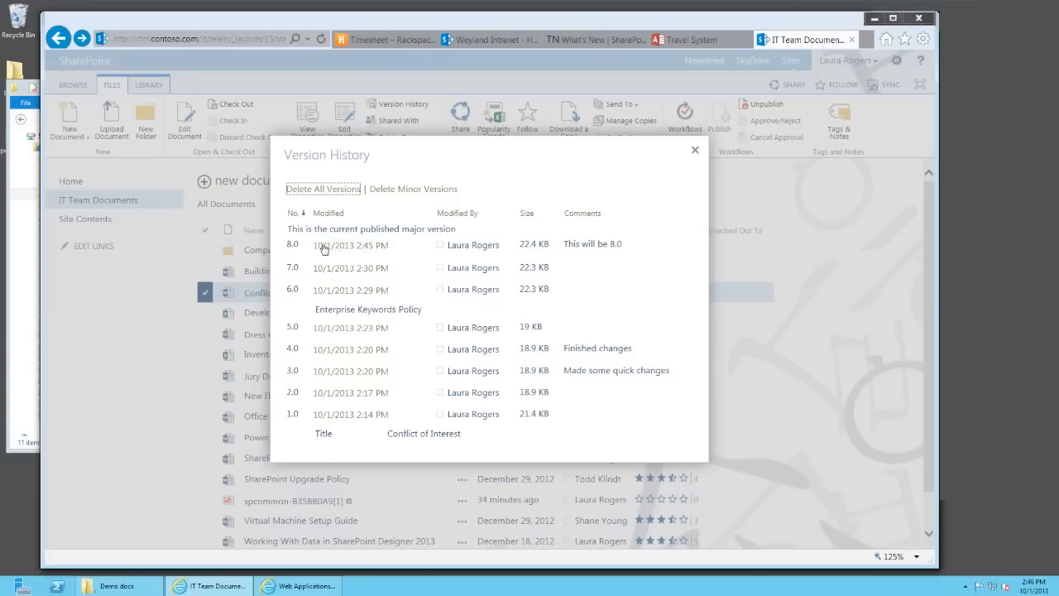
pyautogui.click(695, 152)
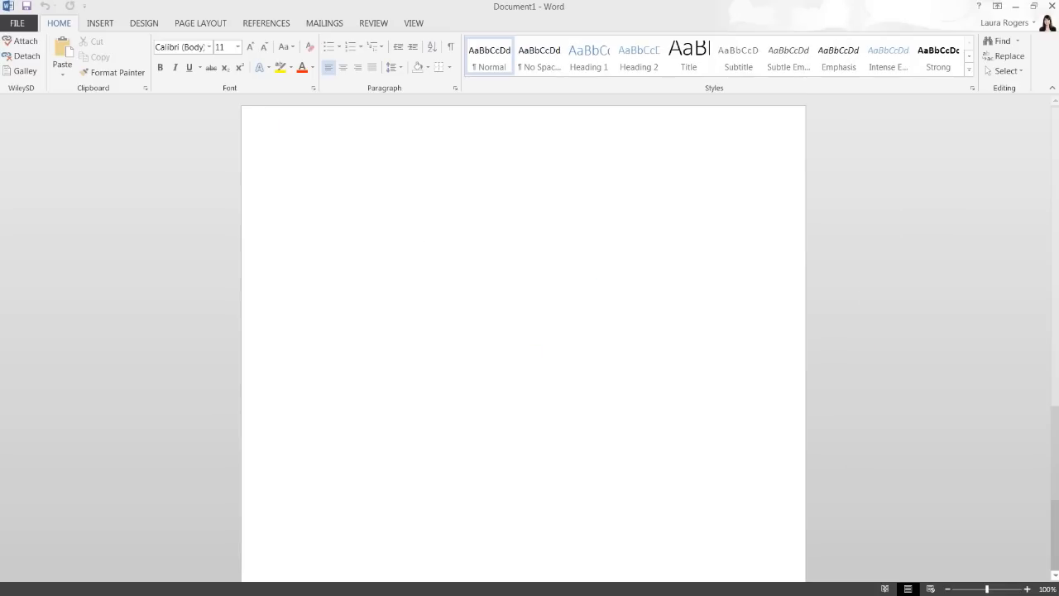
# Write "This is my new blank document blah blah." in the new blank Word document
pyautogui.write('This is n')
pyautogui.press('BackSpace')
pyautogui.write('my ')
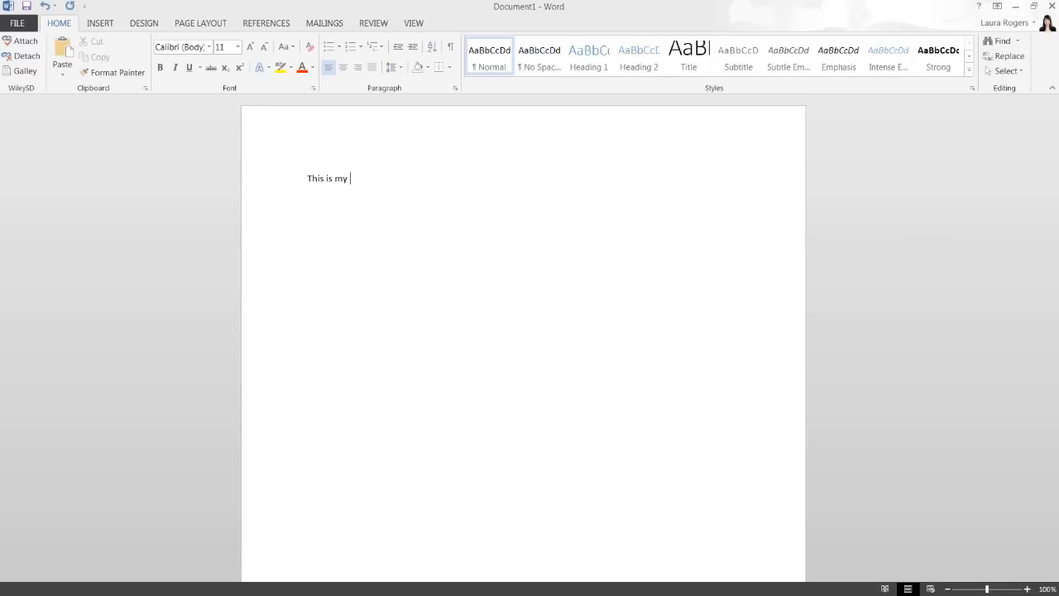
pyautogui.write('new blank document blah blah.')
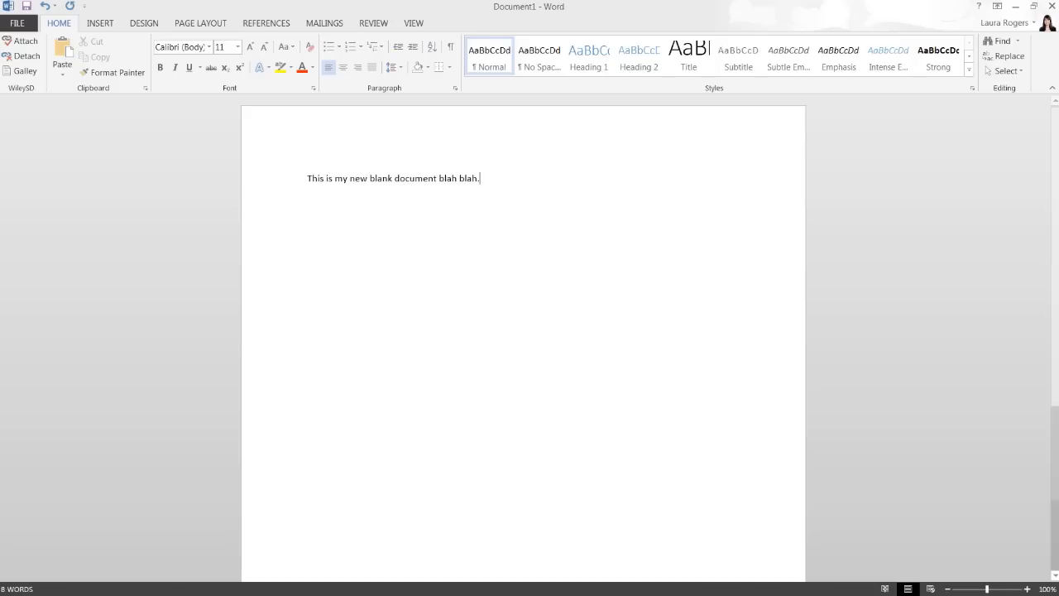
# Save the document as "blah blah" to the SharePoint Shared Documents folder of the IT team site
pyautogui.click(18, 24)
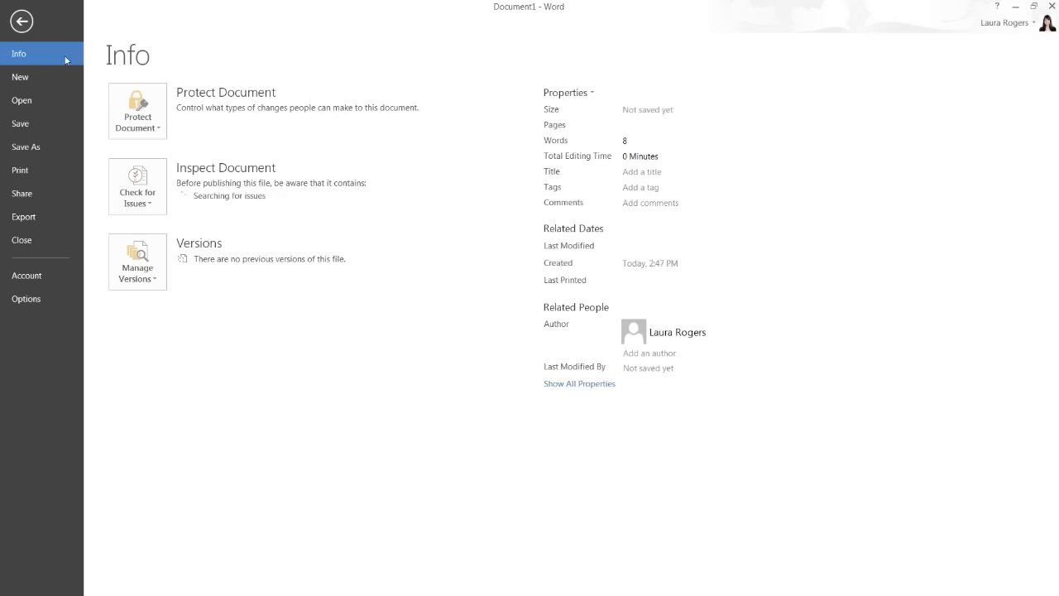
pyautogui.click(29, 149)
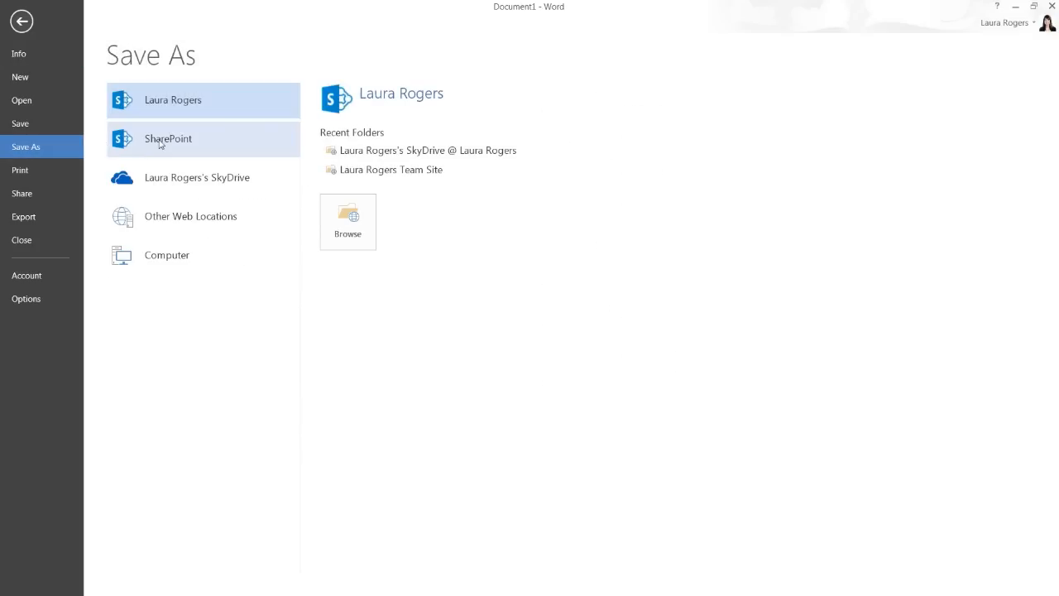
pyautogui.click(161, 140)
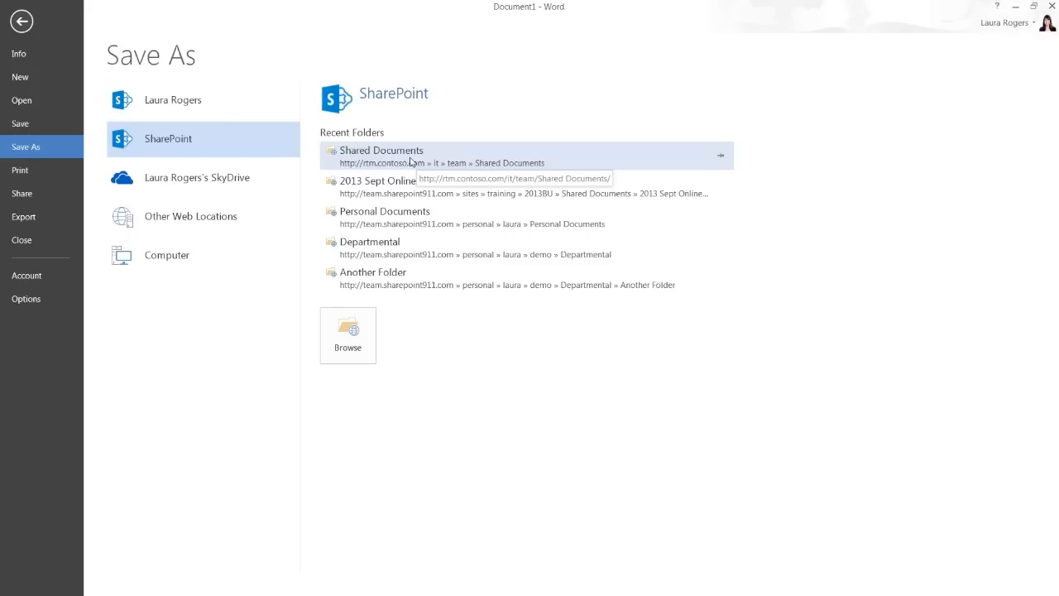
pyautogui.click(411, 160)
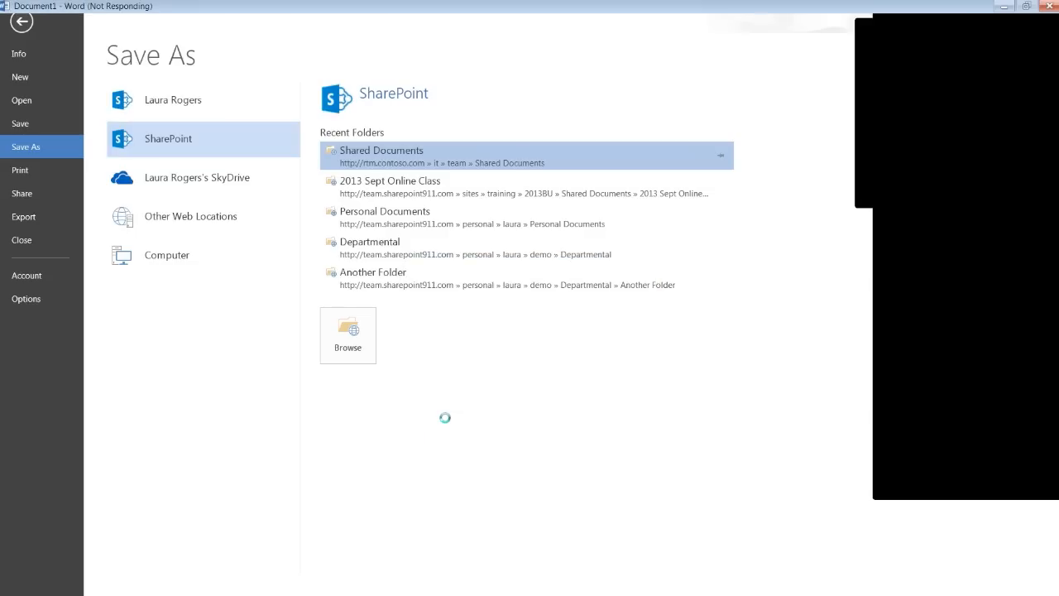
pyautogui.click(246, 234)
pyautogui.moveTo(212, 234); pyautogui.dragTo(93, 234)
pyautogui.press('BackSpace')
pyautogui.click(420, 329)
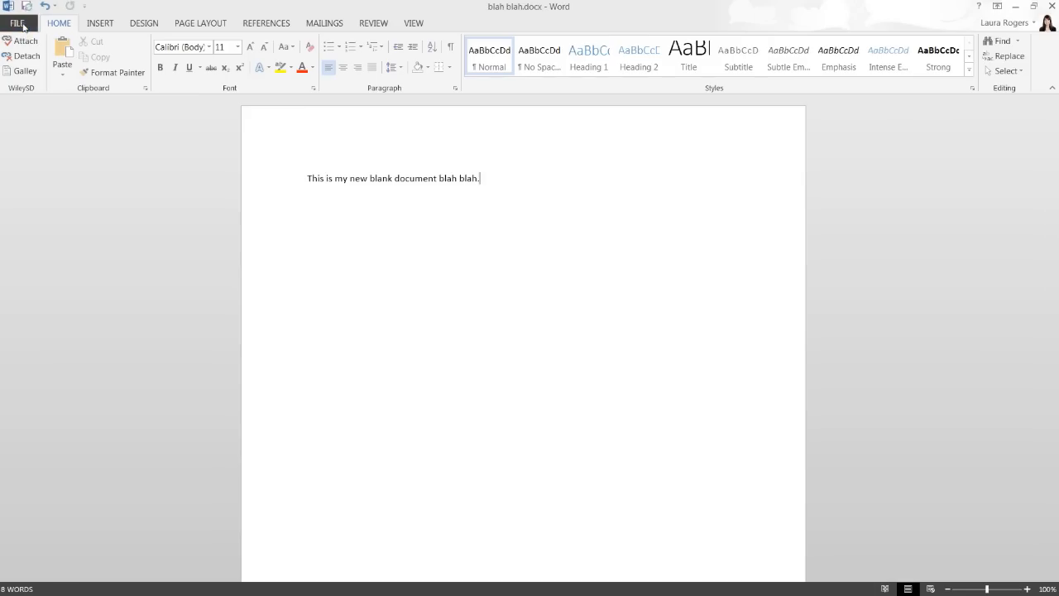
pyautogui.click(23, 27)
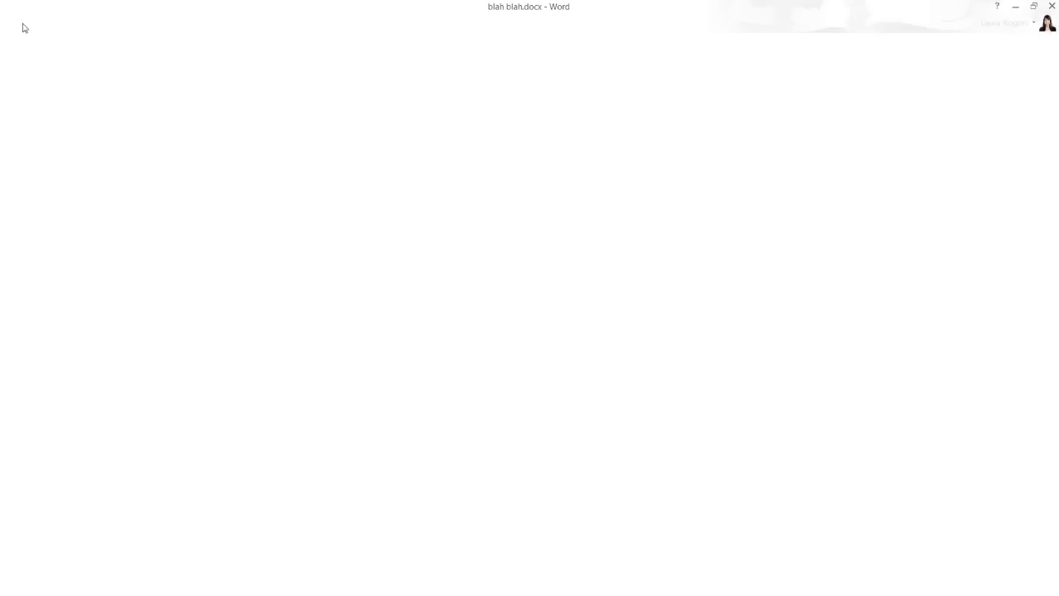
pyautogui.click(37, 149)
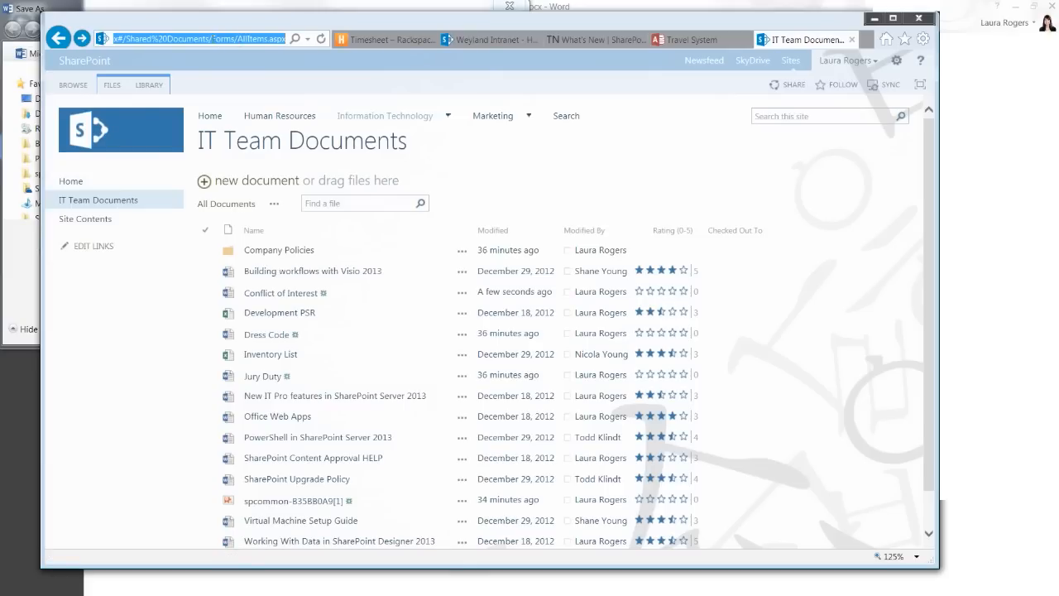
pyautogui.moveTo(210, 39); pyautogui.dragTo(89, 39)
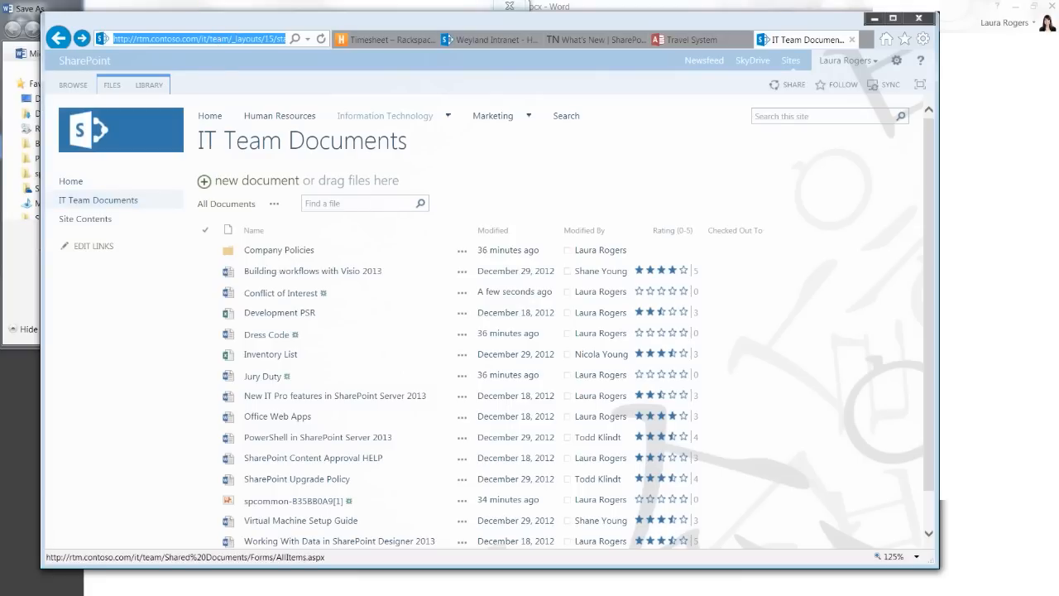
pyautogui.hotkey('alt', 'Tab')
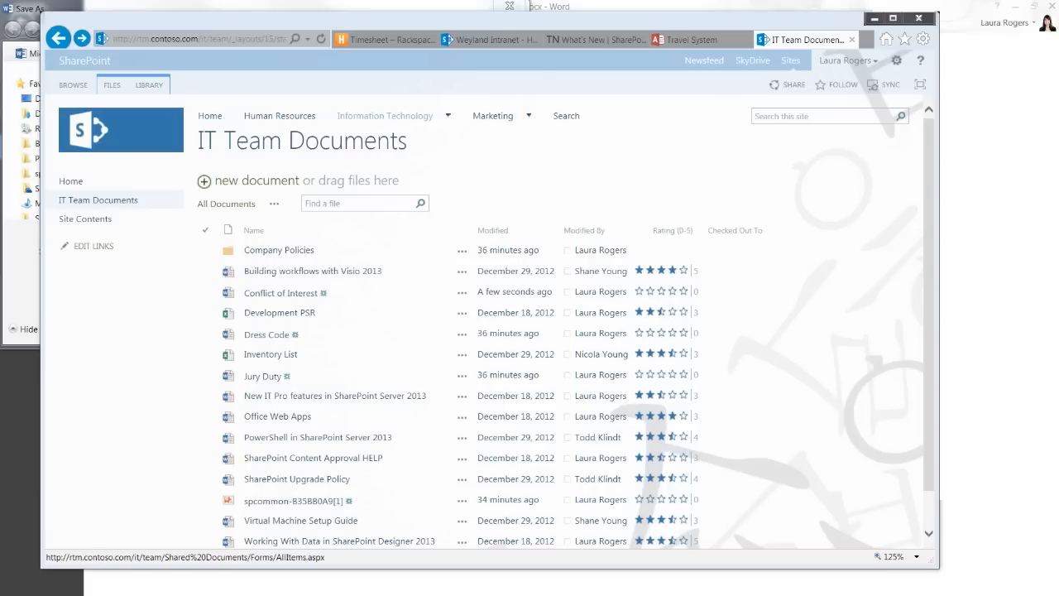
pyautogui.write('http://rtm.contoso.com/it/team/Shared%20Documents')
pyautogui.hotkey('ctrl', 'a')
pyautogui.hotkey('ctrl', 'c')
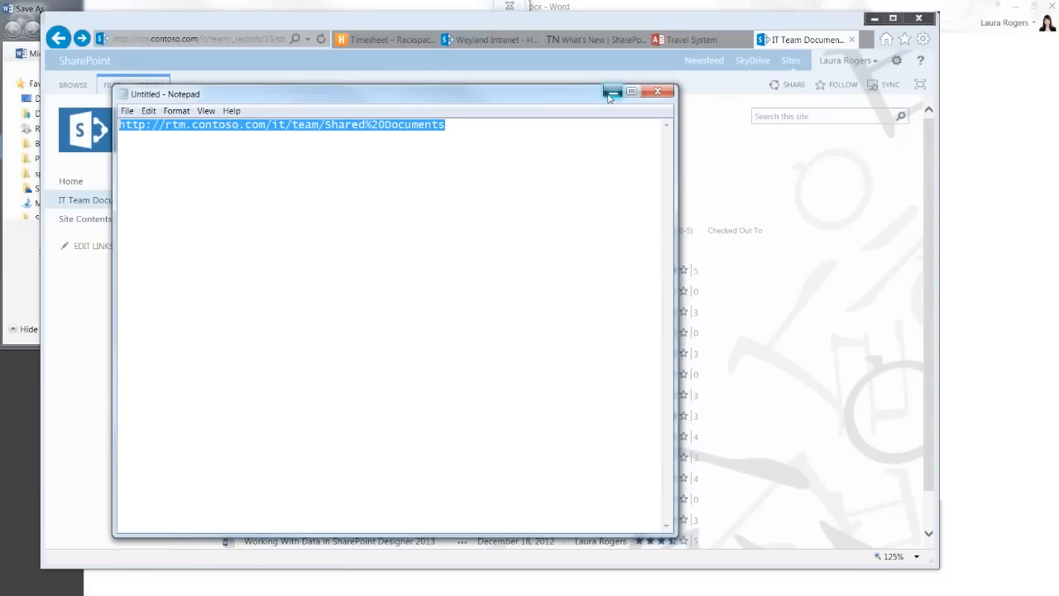
pyautogui.click(611, 92)
pyautogui.hotkey('ctrl', 'v')
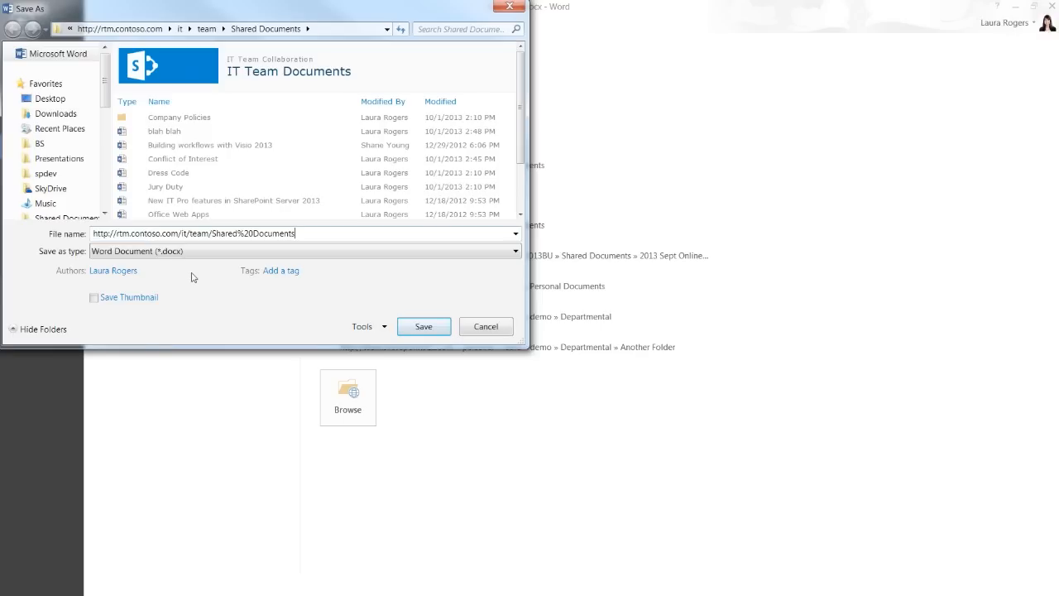
pyautogui.click(426, 328)
pyautogui.click(428, 331)
pyautogui.click(326, 232)
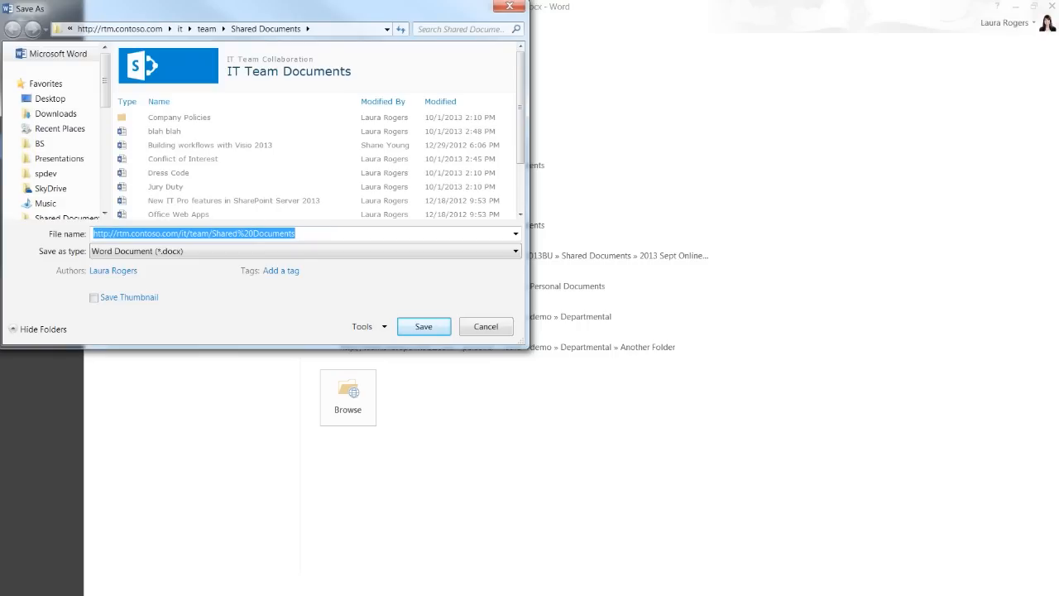
pyautogui.moveTo(0, 26); pyautogui.dragTo(396, 26)
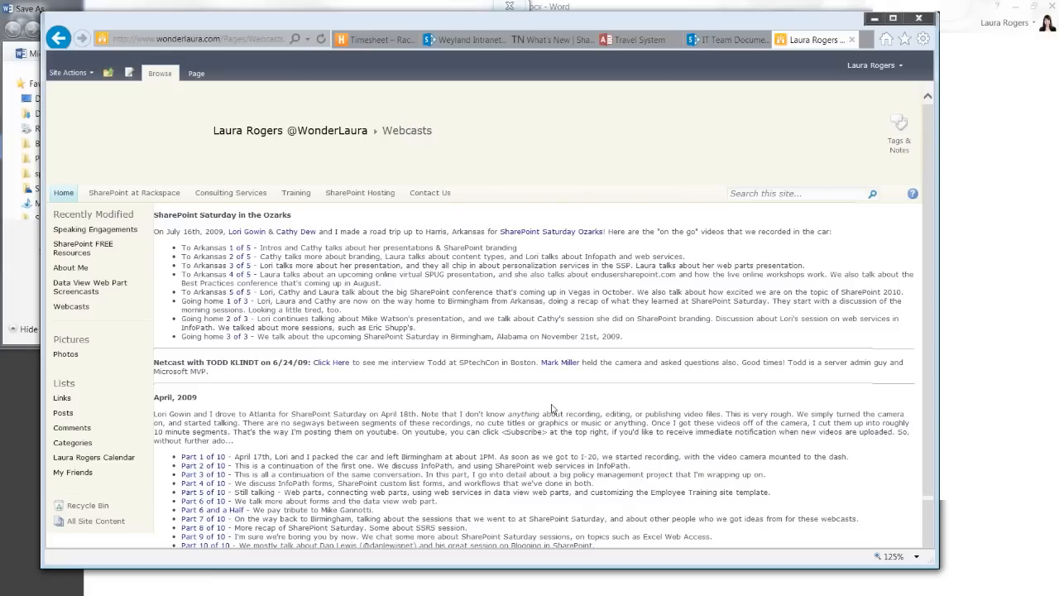
# In the browser, open the "Beginner's Tip: Save Directly to SharePoint" screencast from the blog's Data View Web Part Screencasts page
pyautogui.hotkey('alt', 'Left')
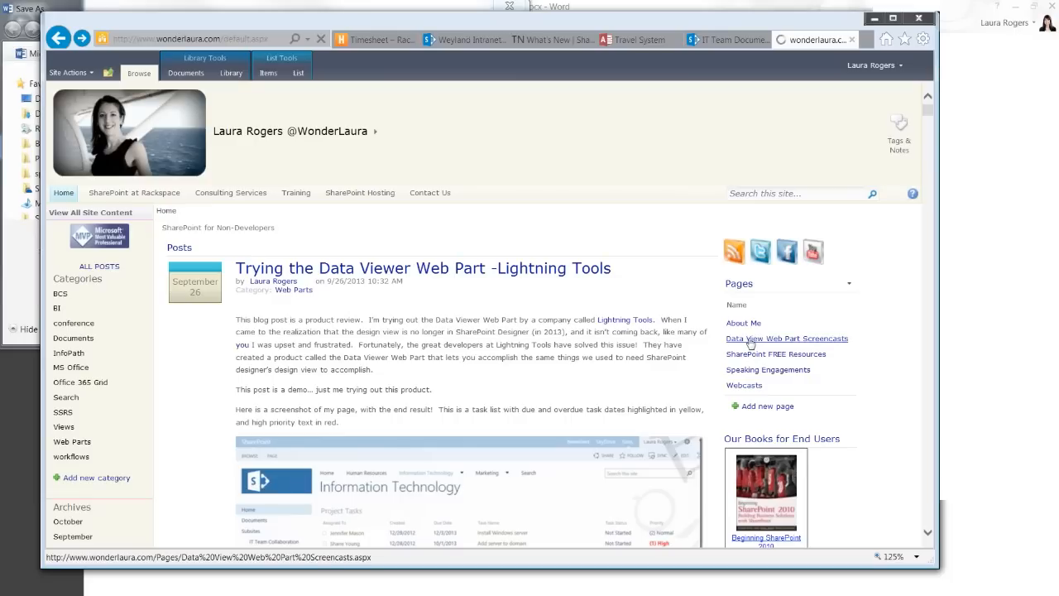
pyautogui.click(751, 339)
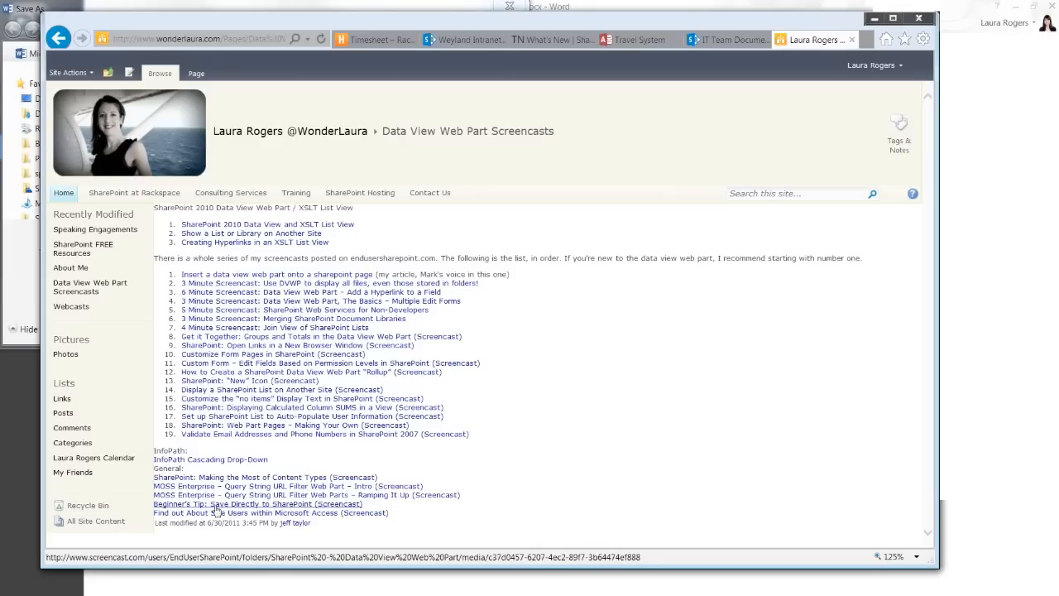
pyautogui.click(219, 503)
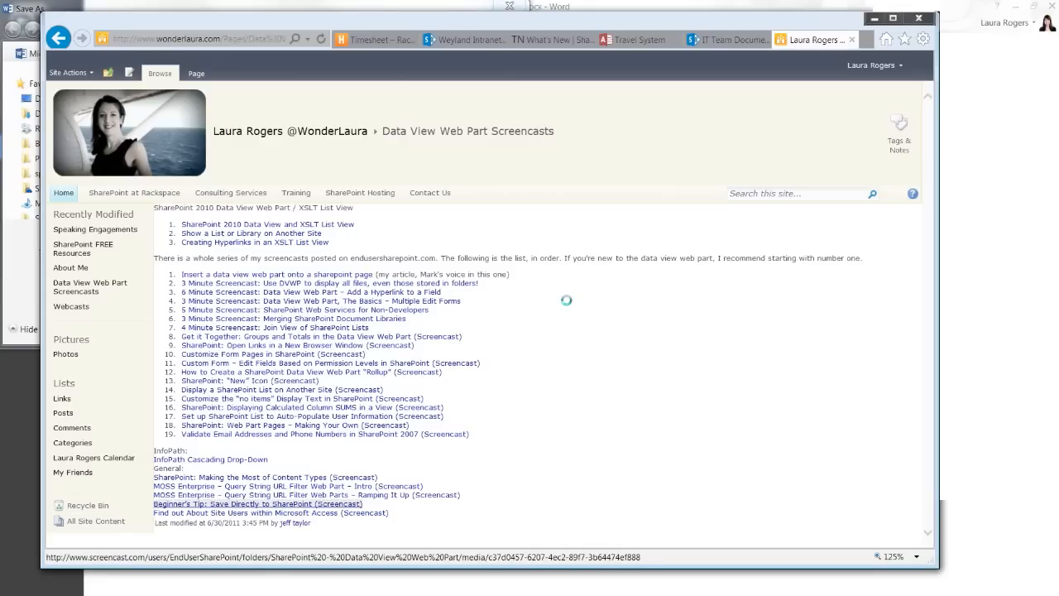